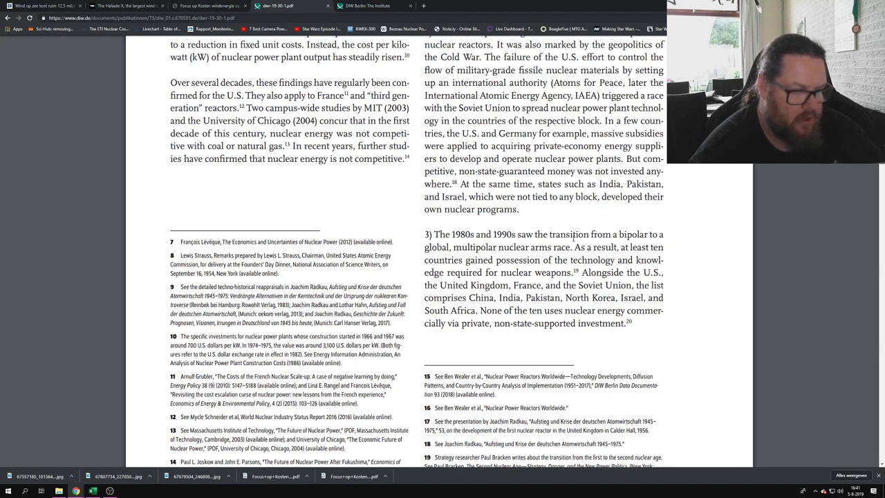
Read on to Figure 1 on overnight construction costs and highlight the seven literature estimate labels above the Hinkley Point C power plant
scroll(576, 237, down, 5)
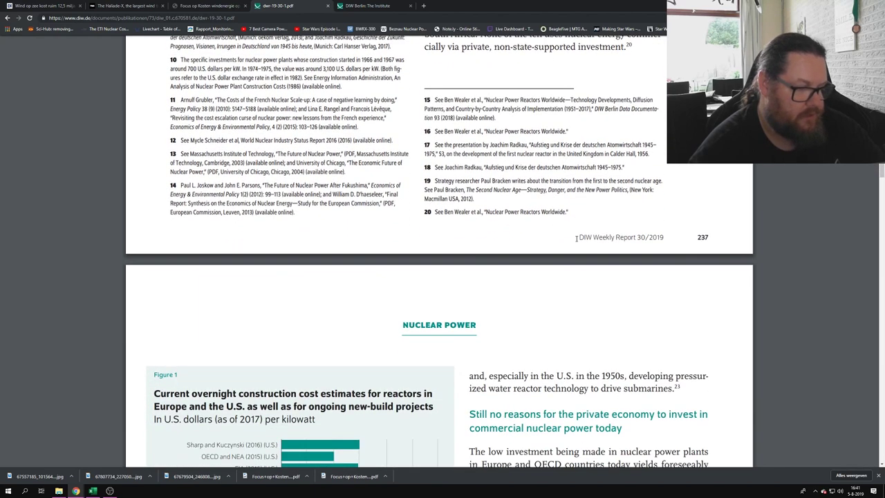
scroll(576, 238, down, 3)
scroll(576, 241, up, 4)
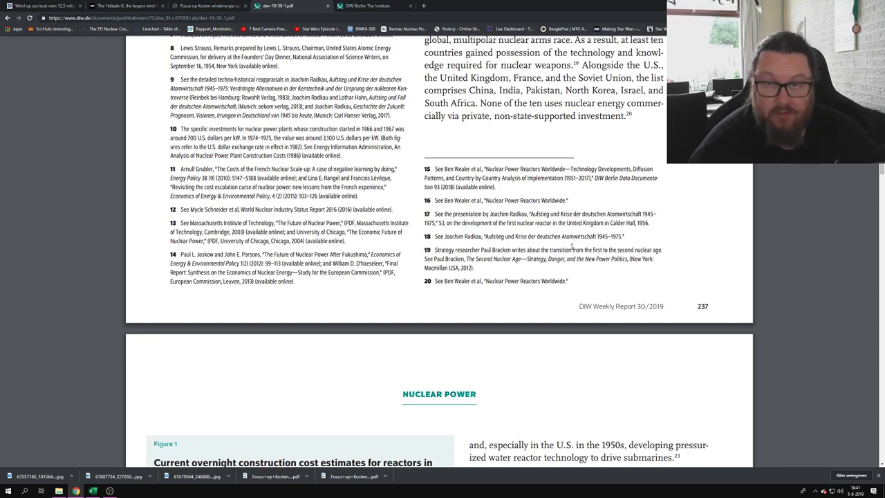
scroll(573, 244, down, 3)
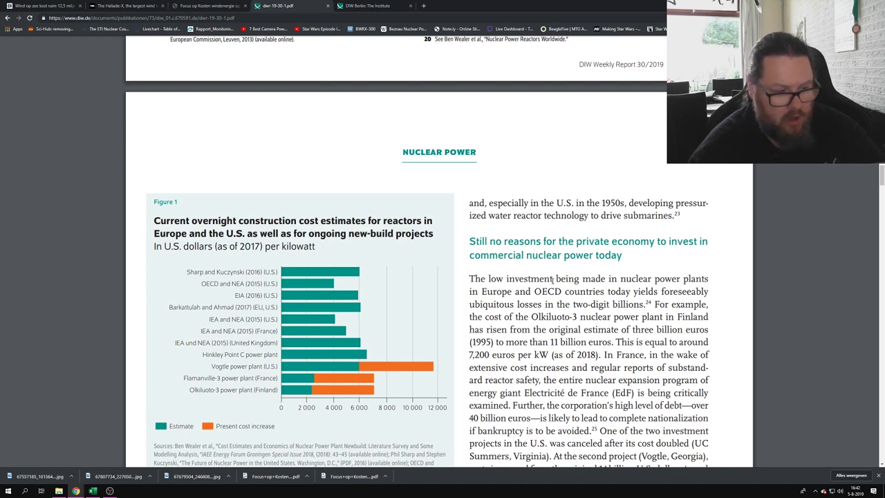
scroll(567, 275, down, 3)
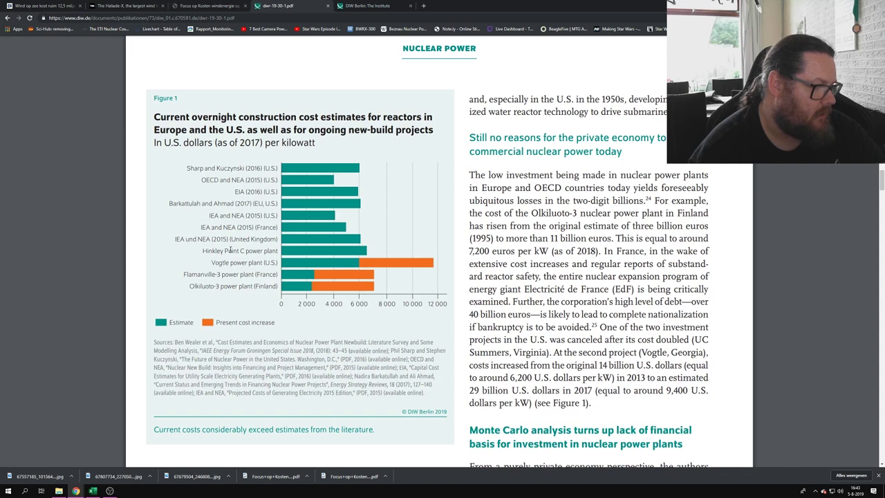
drag(187, 167, 276, 245)
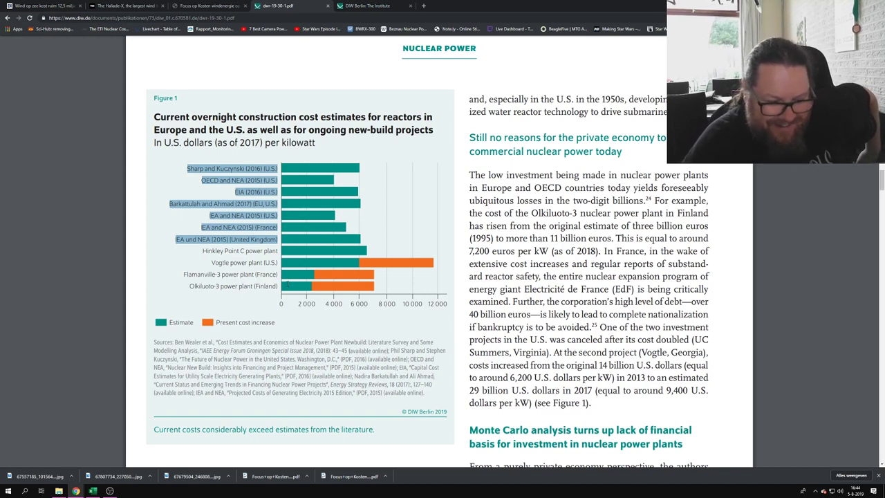
Compare the Figure 1 cost estimates with the Monte Carlo analysis text and the net present value chart in Figure 2
scroll(609, 273, down, 5)
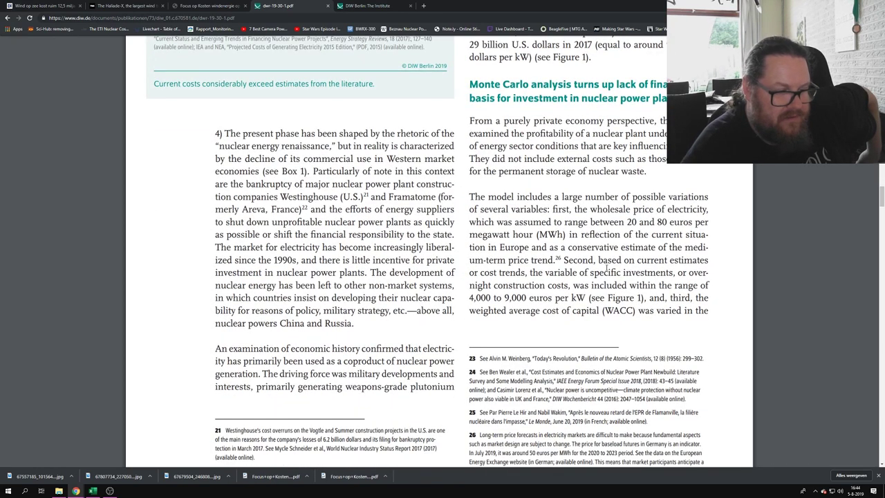
scroll(608, 270, down, 8)
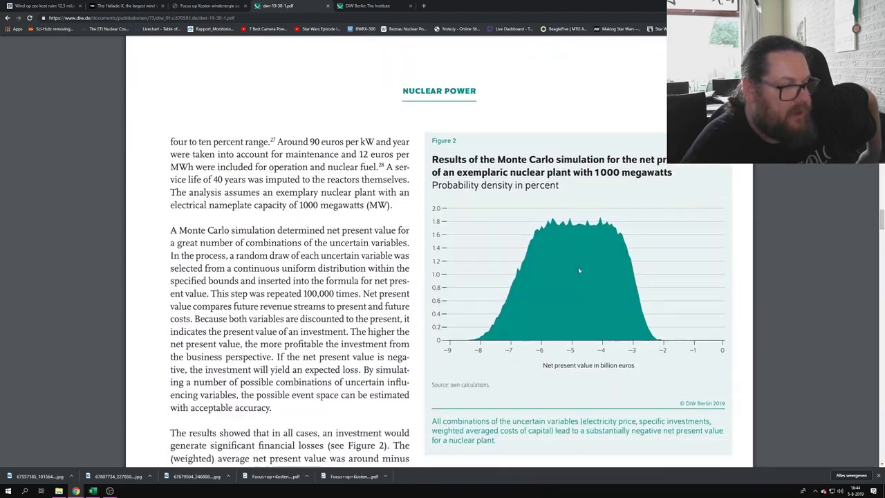
scroll(579, 270, up, 12)
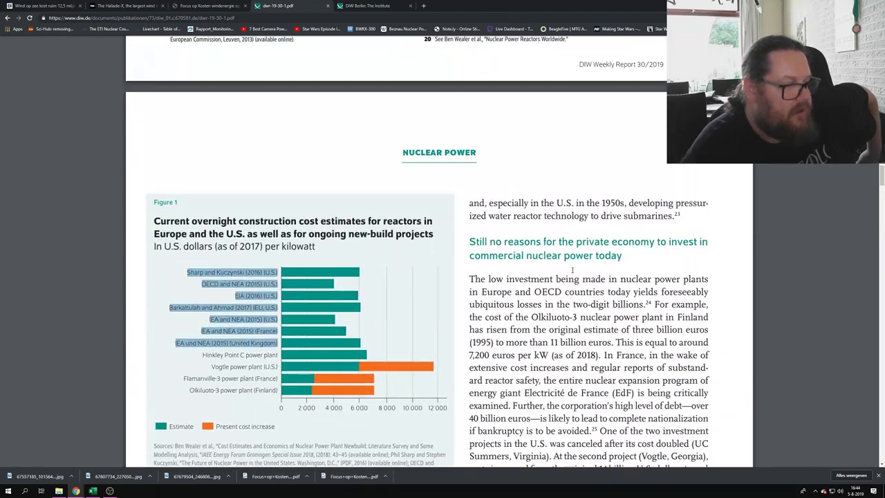
scroll(572, 270, down, 2)
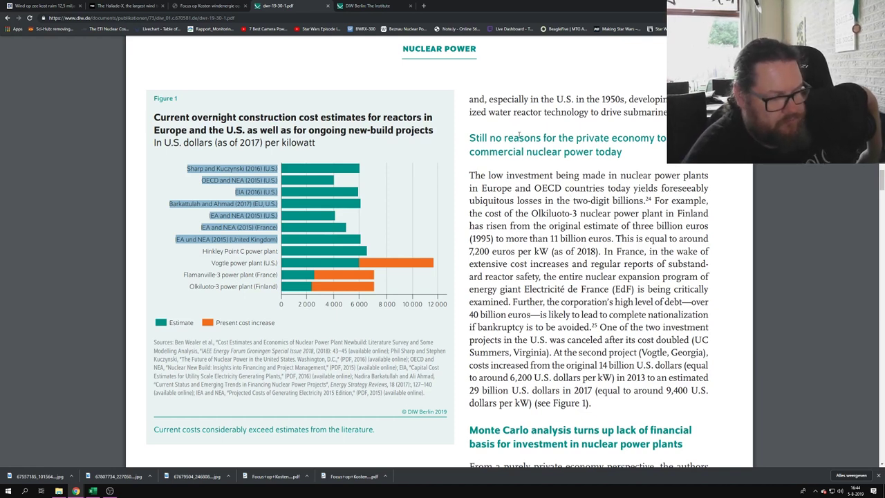
scroll(518, 138, down, 10)
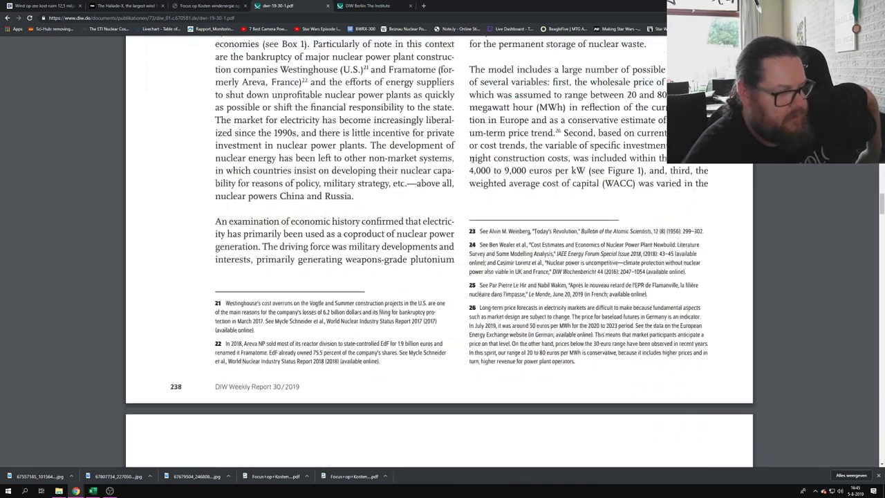
scroll(444, 171, up, 5)
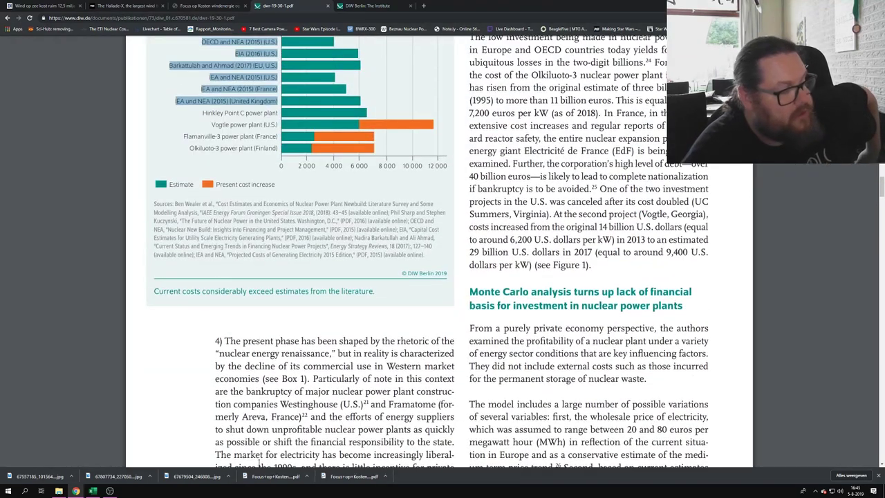
Switch to the Excel cost benefit workbook and highlight the 6% column down to Barakah 4, then the Barakah 1–4 values for 3% to 6%
click(92, 490)
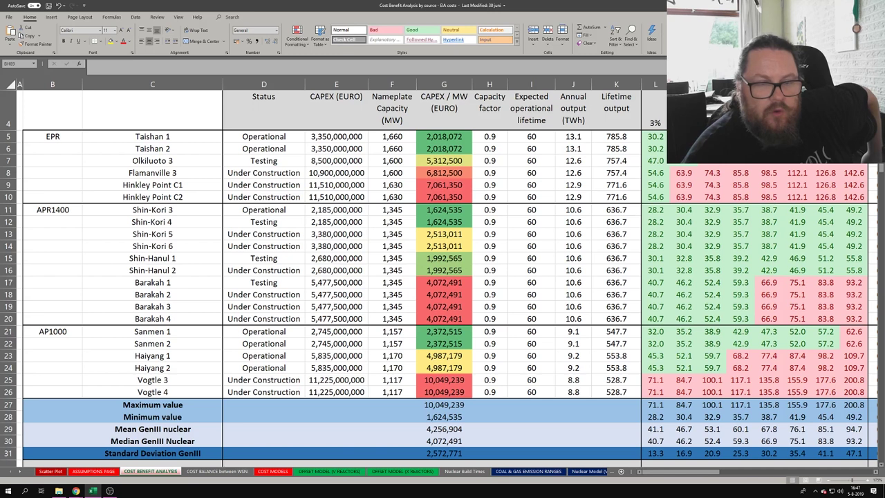
drag(740, 173, 741, 317)
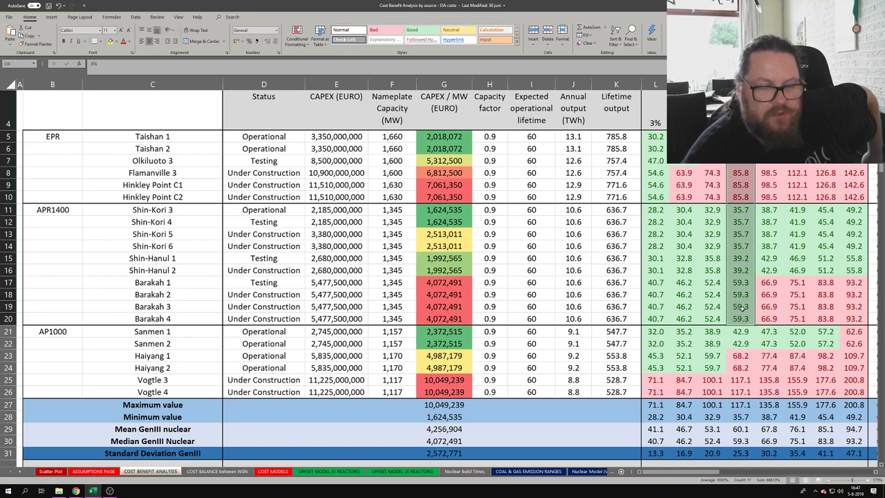
drag(741, 284, 639, 316)
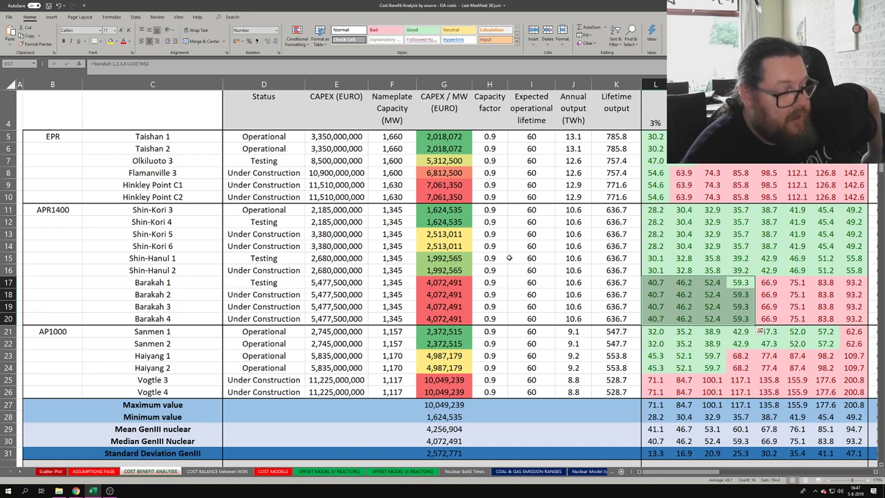
scroll(505, 256, down, 1)
scroll(505, 257, up, 2)
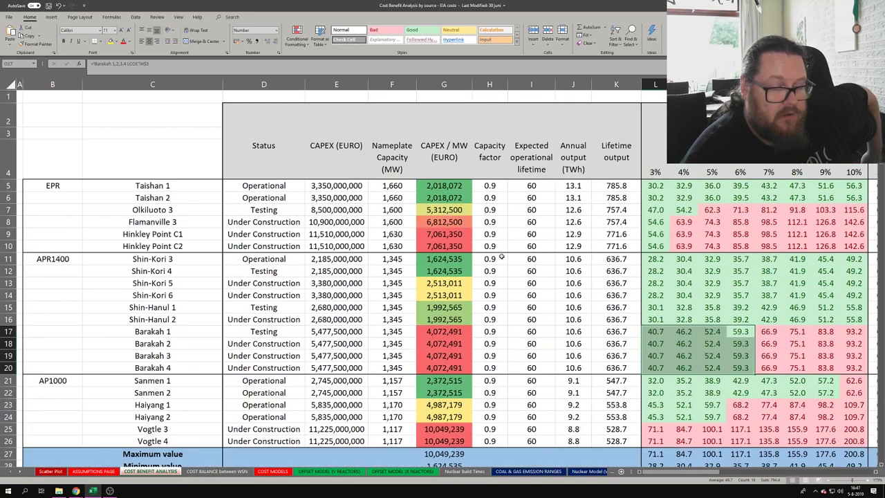
scroll(502, 257, down, 1)
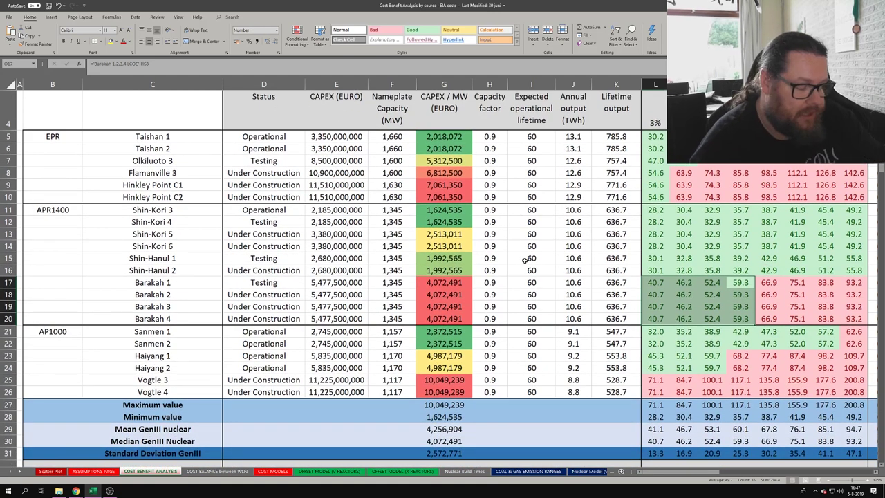
Switch back to the report in Chrome and read from the Monte Carlo results through external costs to the "New" technology concepts section
click(78, 485)
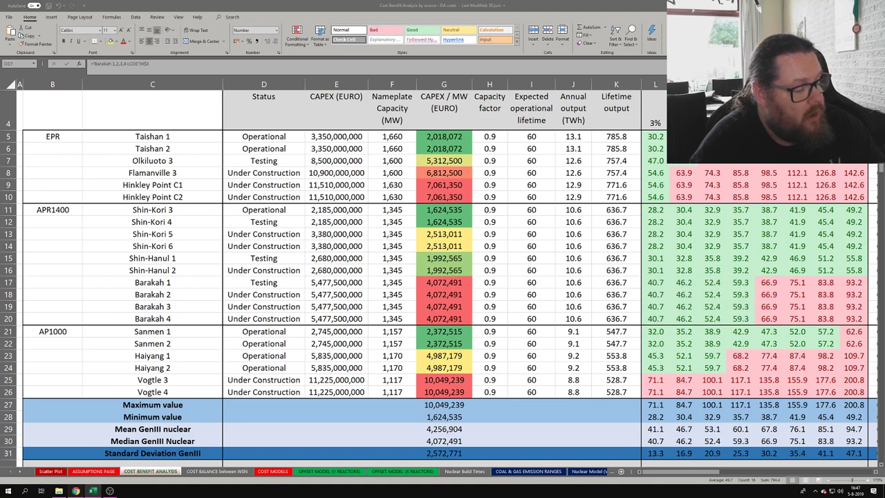
click(94, 467)
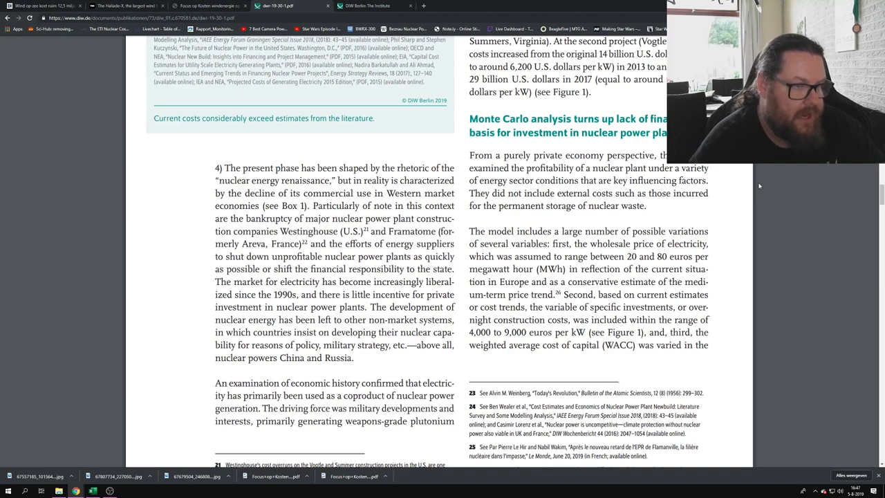
scroll(759, 185, down, 10)
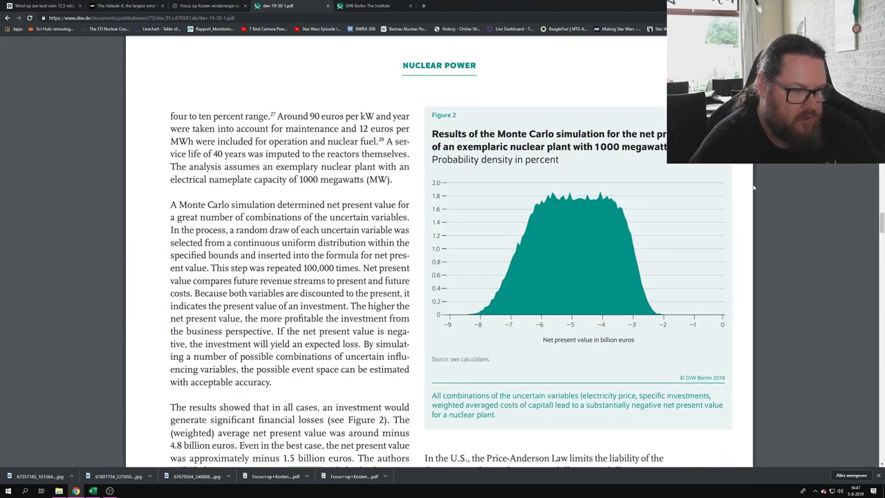
scroll(748, 189, down, 4)
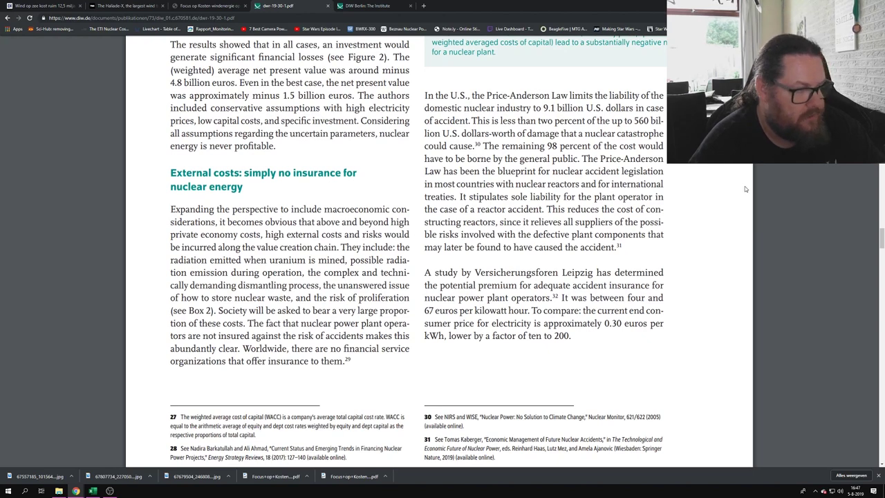
scroll(743, 187, down, 7)
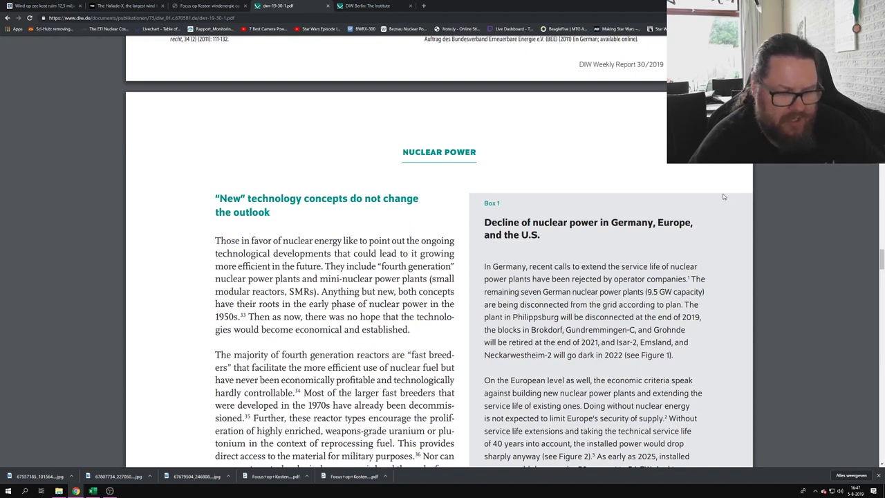
scroll(722, 197, down, 1)
scroll(720, 197, down, 2)
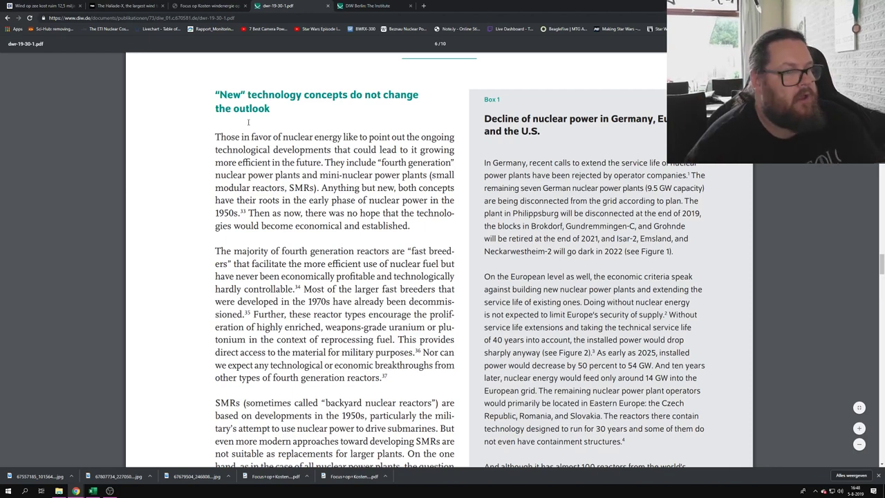
Skim the SMR and Conclusions text, the nuclear capacity figures and the waste and proliferation pages through to the closing paragraphs
scroll(260, 161, down, 3)
scroll(259, 161, down, 10)
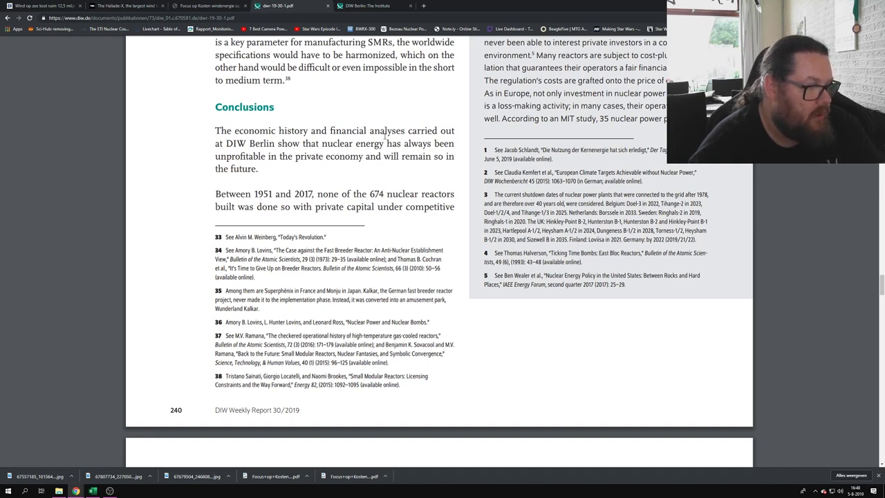
scroll(384, 136, down, 1)
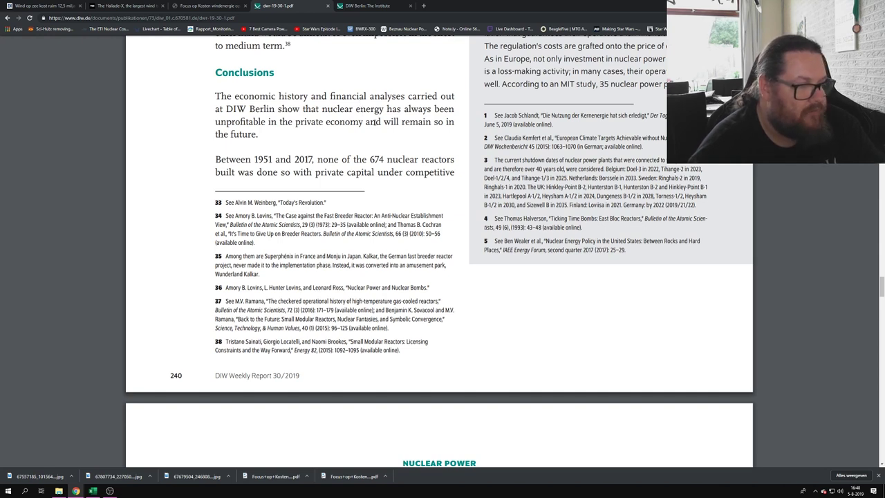
scroll(374, 122, down, 10)
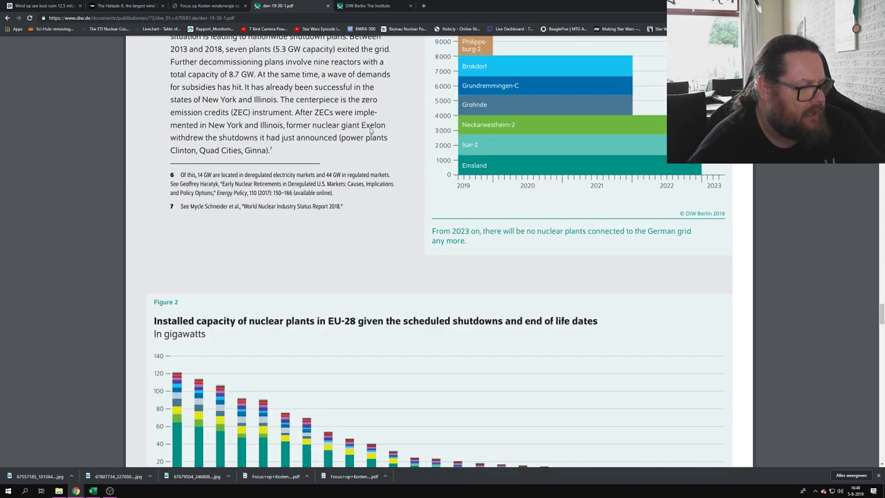
scroll(371, 127, up, 3)
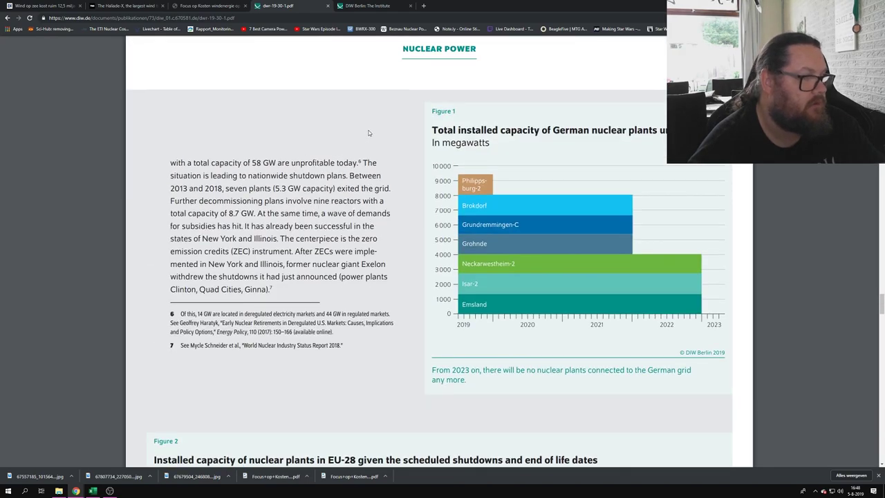
scroll(369, 131, up, 3)
scroll(366, 131, up, 10)
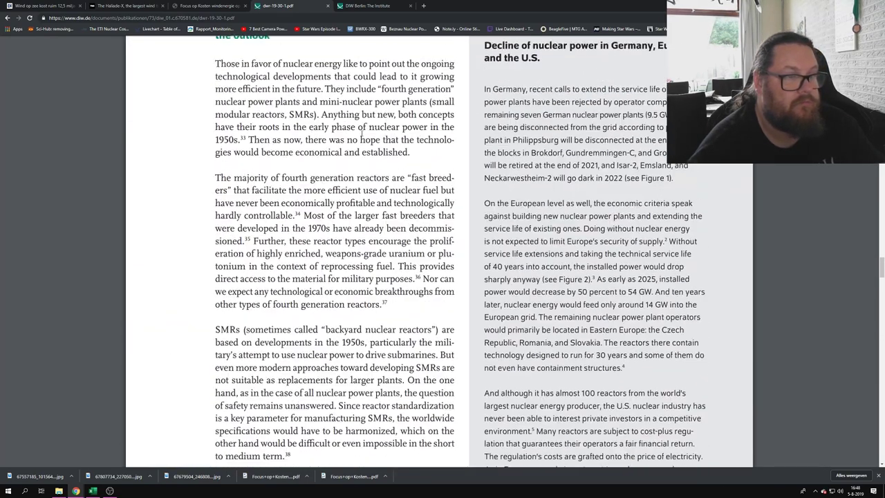
scroll(361, 136, down, 10)
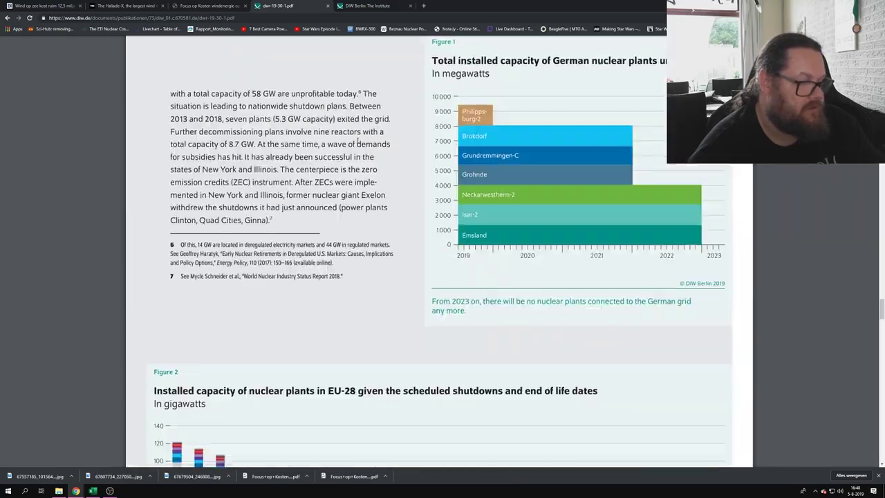
scroll(353, 148, down, 15)
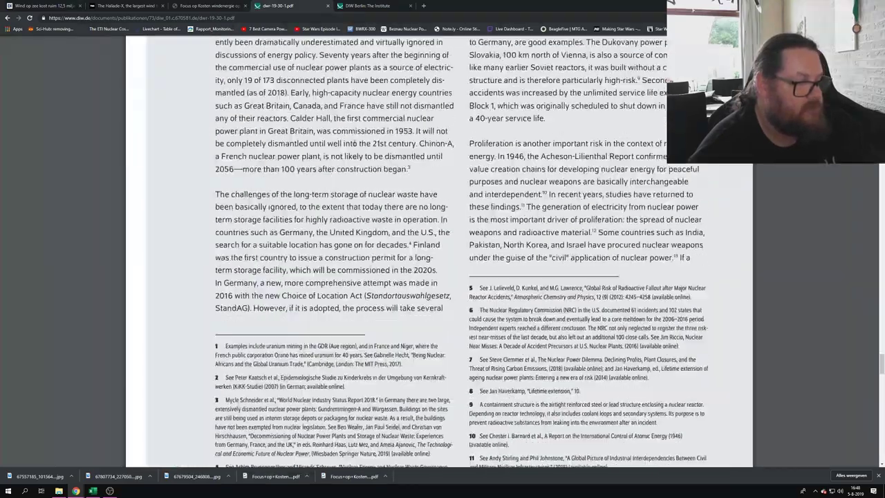
scroll(351, 143, down, 6)
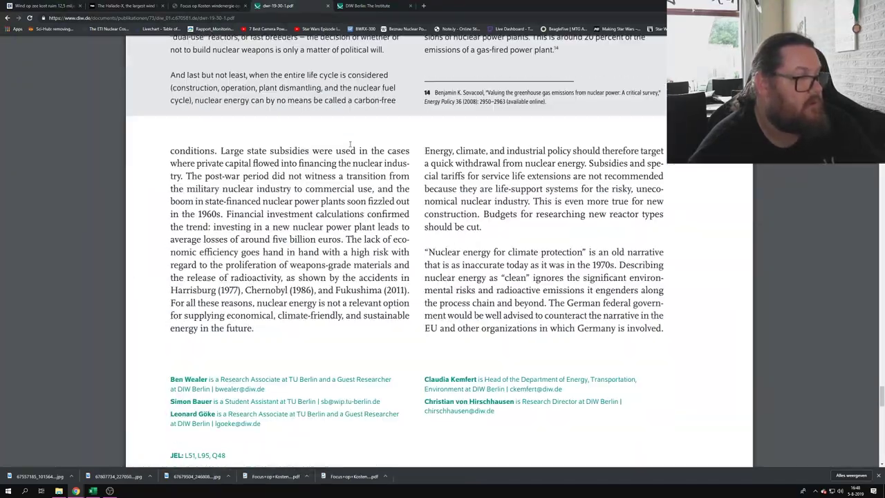
Revisit the start of the Conclusions and highlight their continuation on the closing page, from "conditions. Large state subsidies" to "in the 1960s"
scroll(349, 144, up, 15)
scroll(296, 175, up, 15)
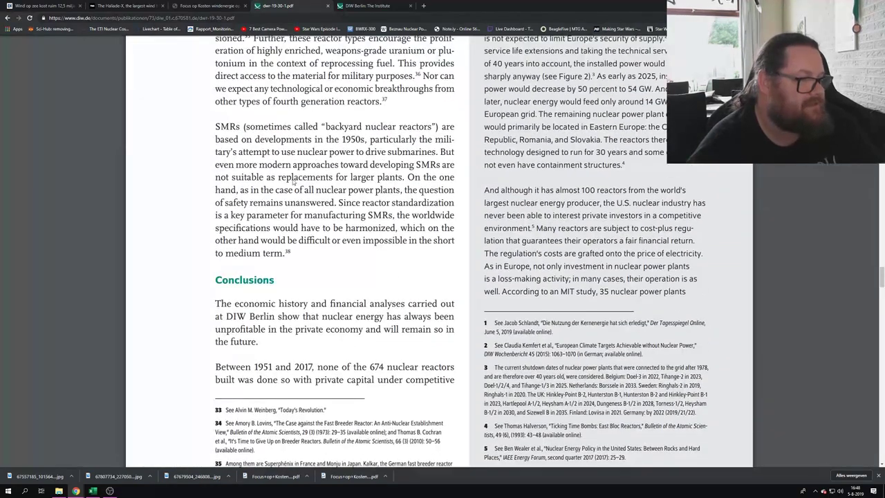
scroll(295, 181, down, 1)
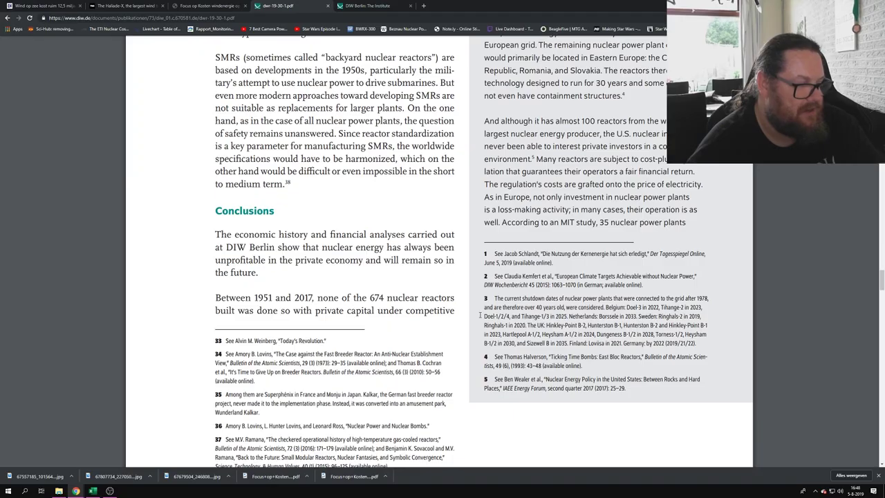
scroll(443, 318, down, 20)
scroll(441, 315, down, 15)
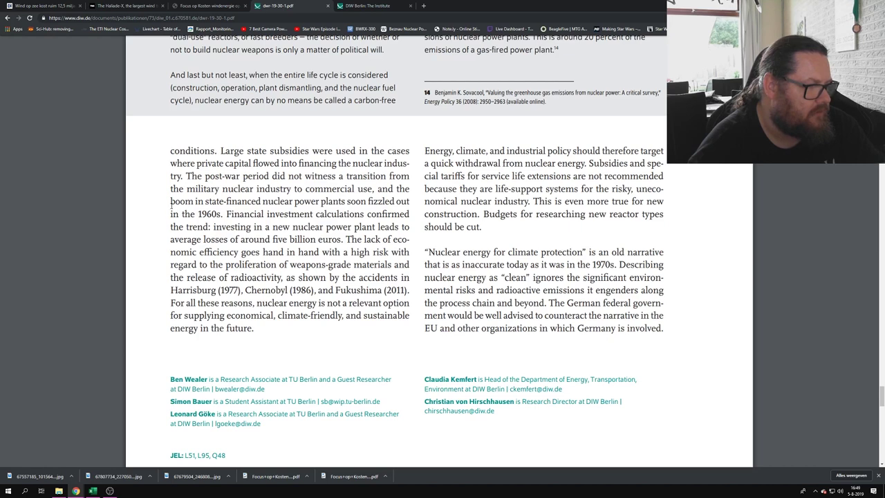
drag(222, 214, 170, 145)
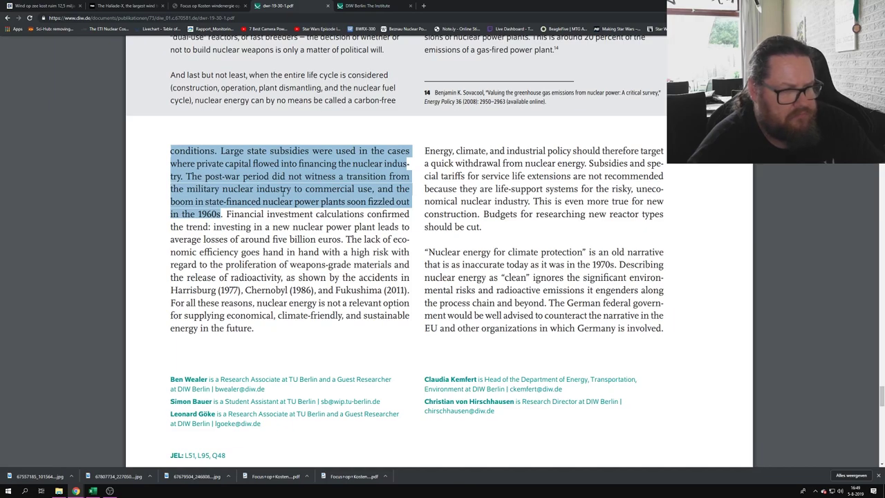
scroll(283, 193, up, 15)
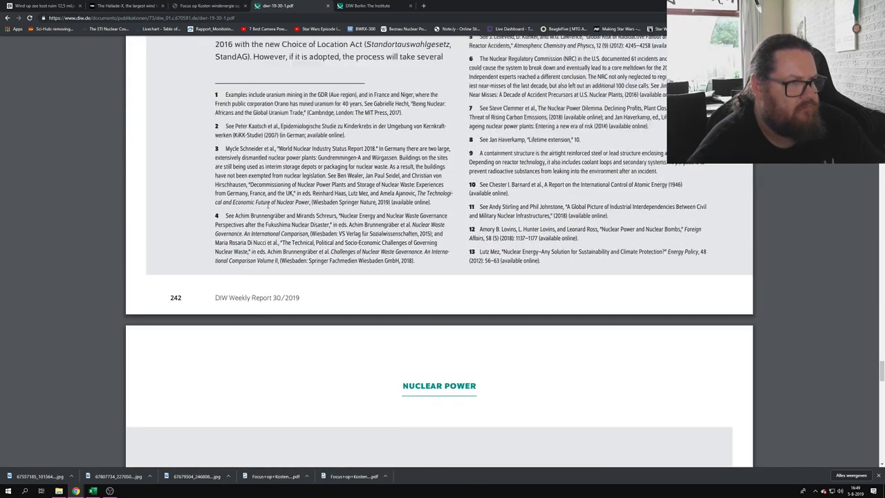
Reread the report's closing page, highlight the author cited in footnote 14, and look over the final paragraphs and author credits
scroll(258, 212, up, 3)
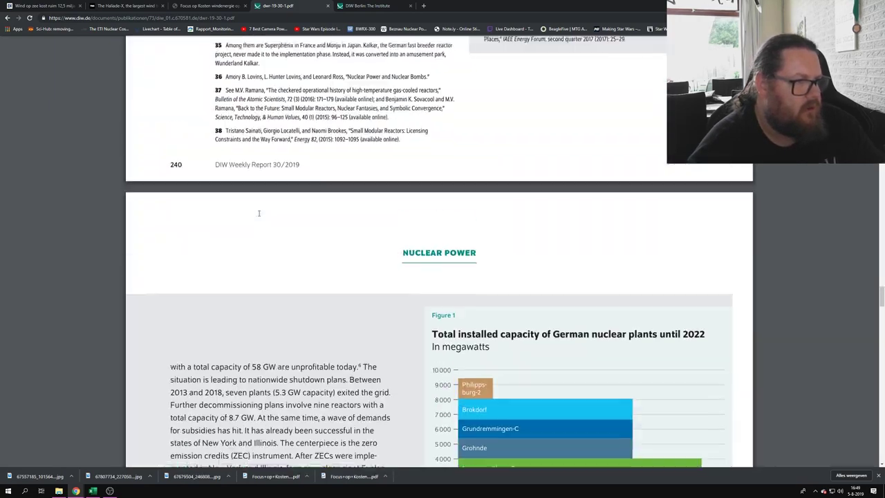
scroll(257, 214, down, 15)
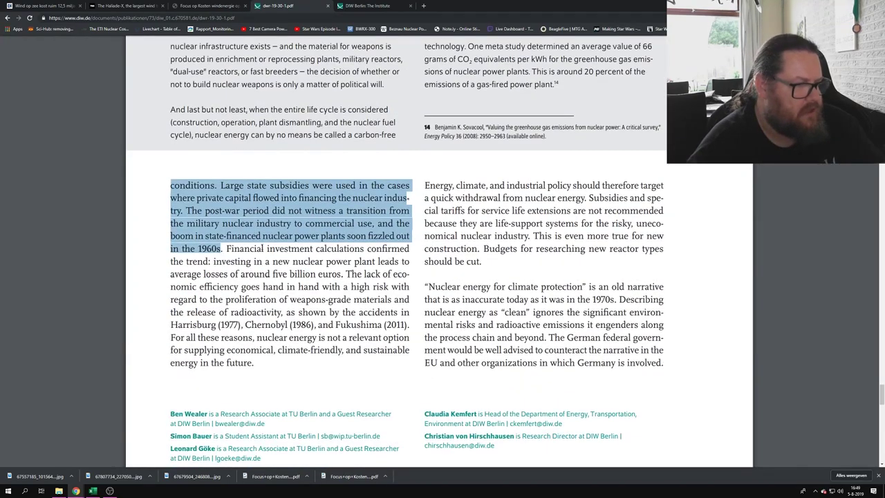
click(342, 234)
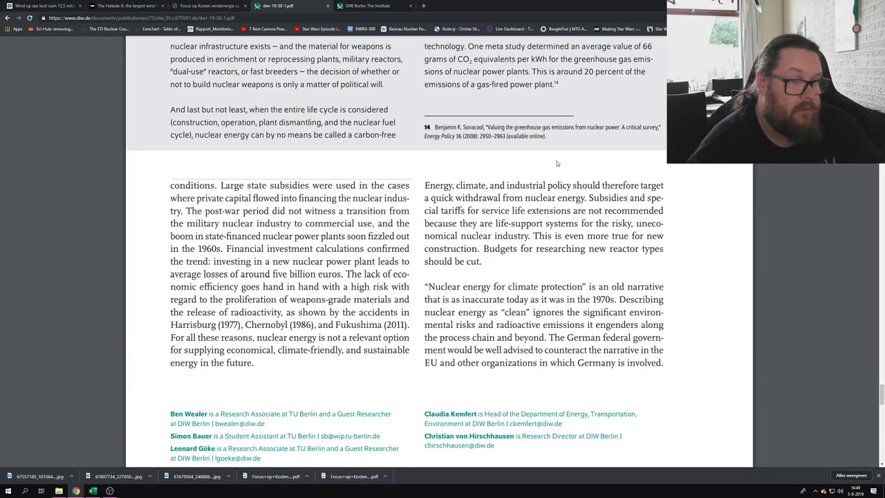
scroll(565, 160, up, 1)
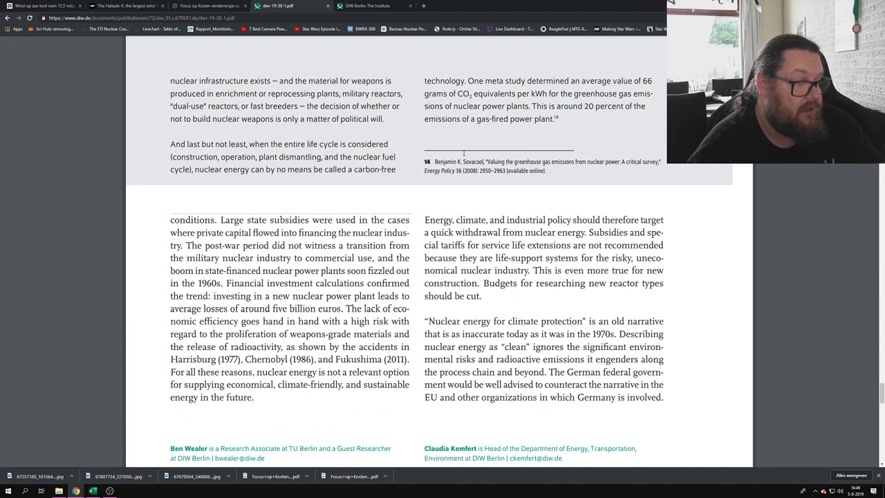
drag(435, 162, 484, 163)
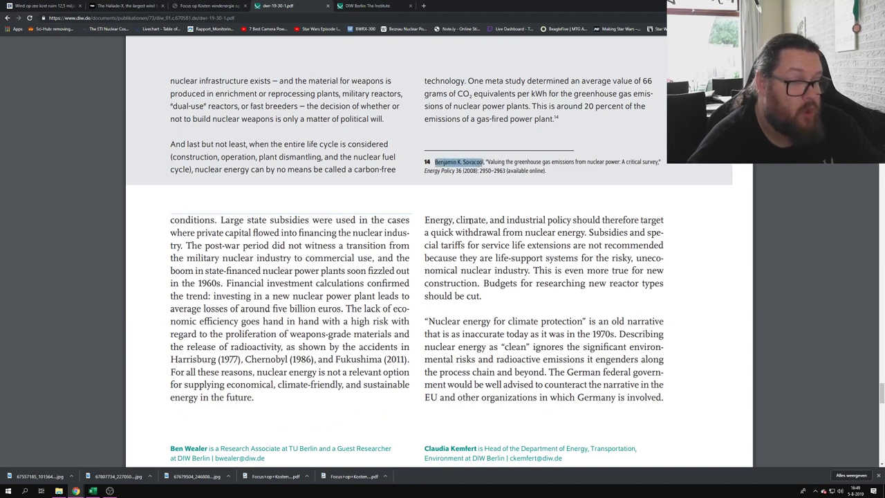
scroll(384, 241, down, 1)
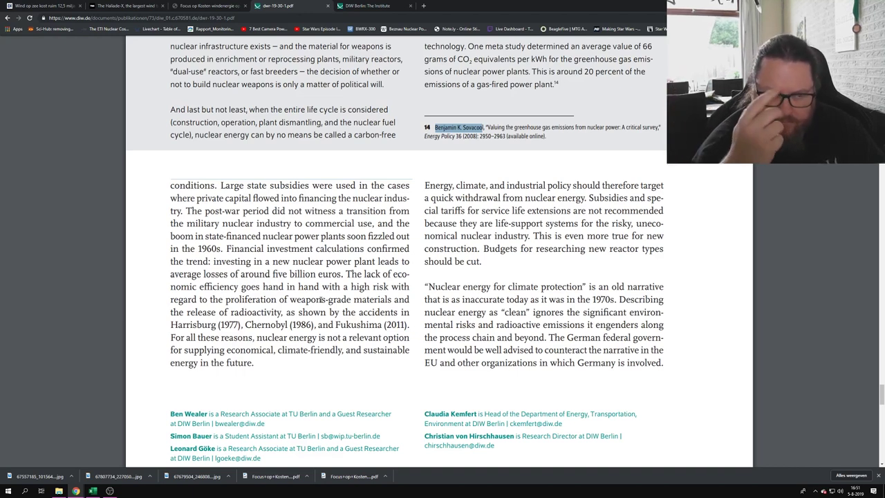
scroll(290, 300, down, 5)
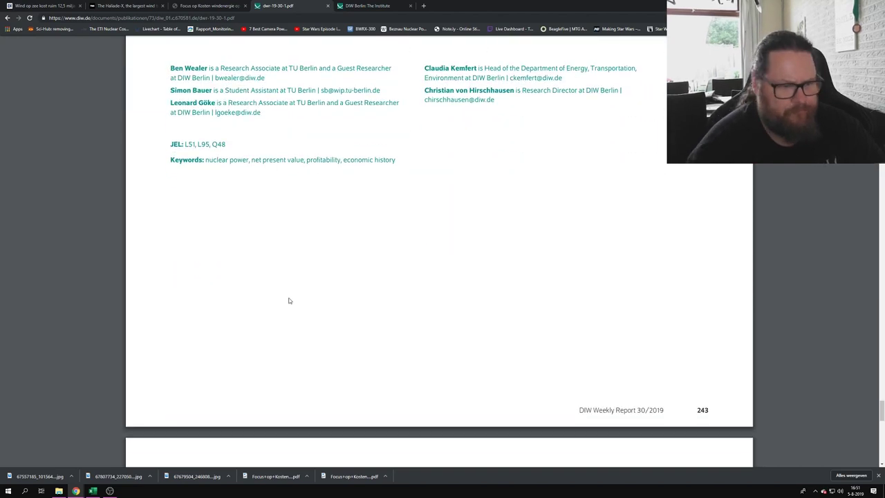
scroll(286, 306, up, 5)
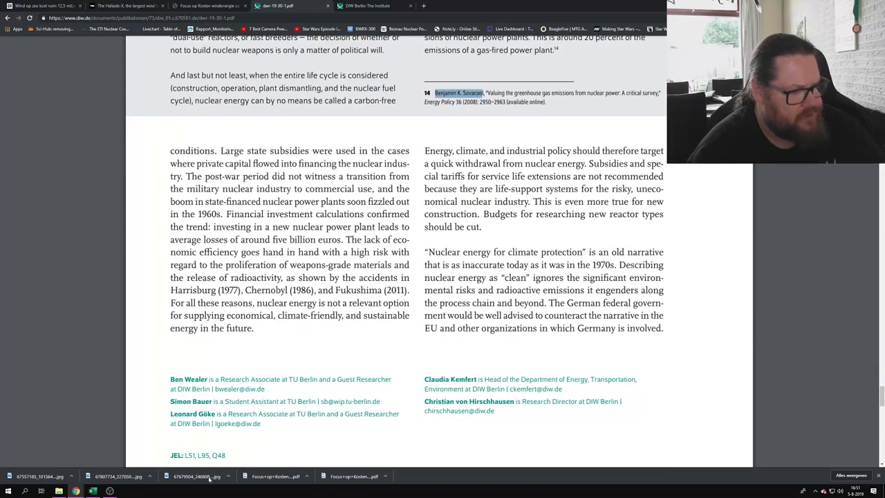
Switch to the Excel cost benefit workbook and open a new blank workbook in a separate Excel window
click(99, 490)
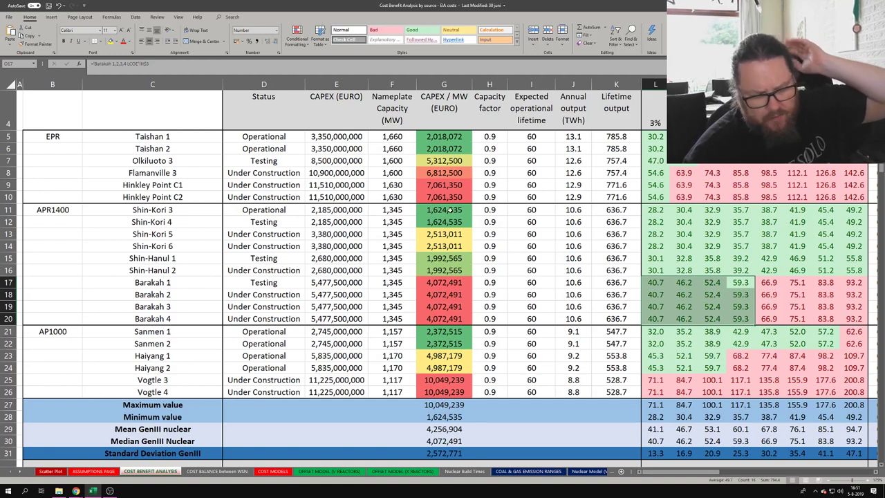
click(8, 491)
text(excel)
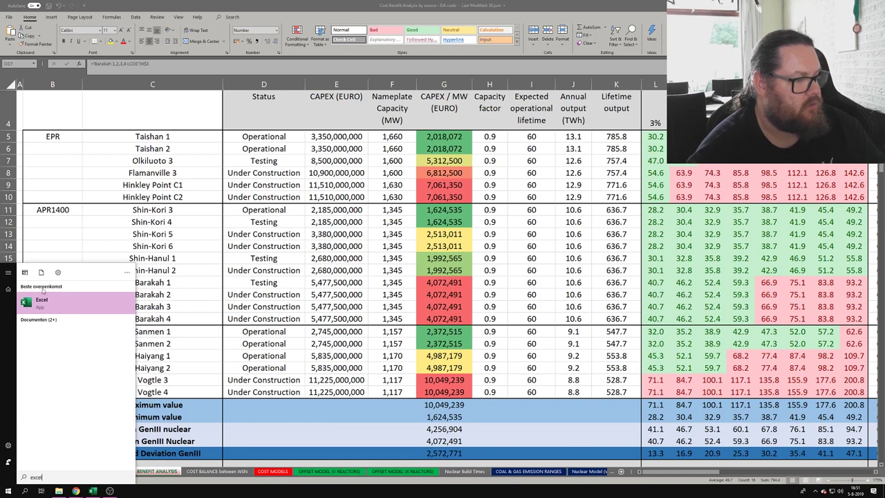
click(40, 304)
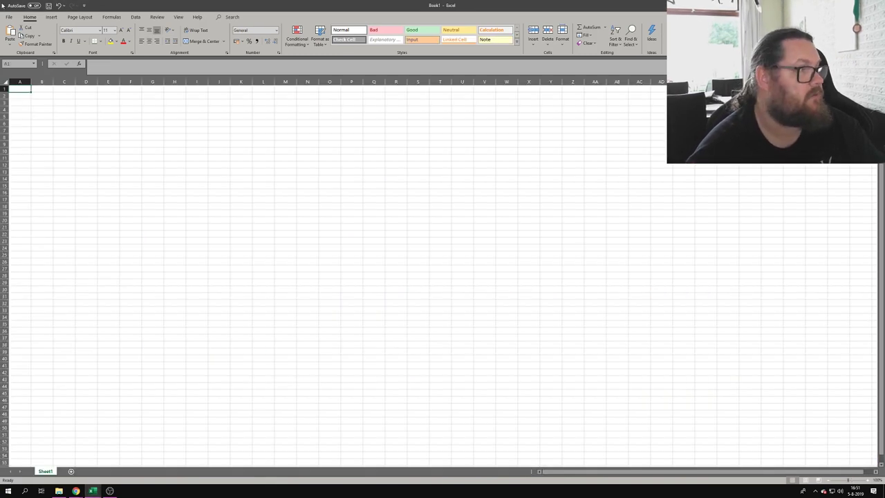
Turn the blank workbook into a wide floating window over the lower half of the cost benefit sheet, keeping the upper reactor rows visible
drag(317, 6, 207, 211)
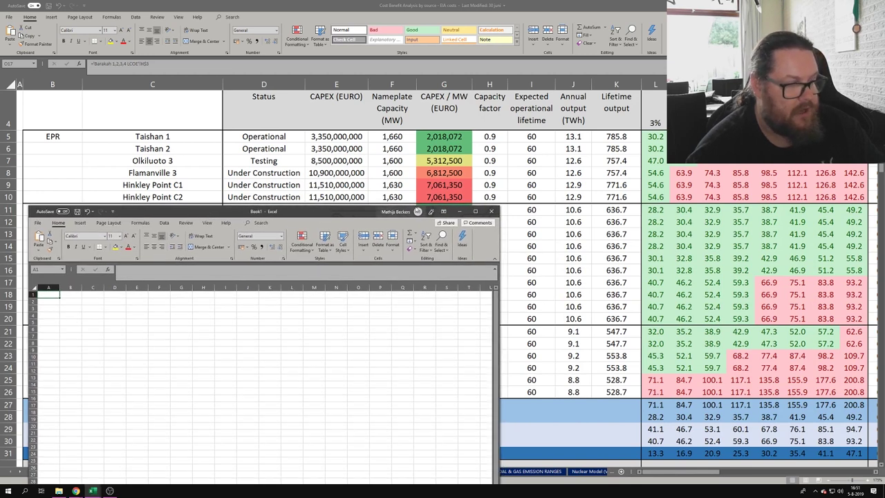
drag(323, 216, 354, 111)
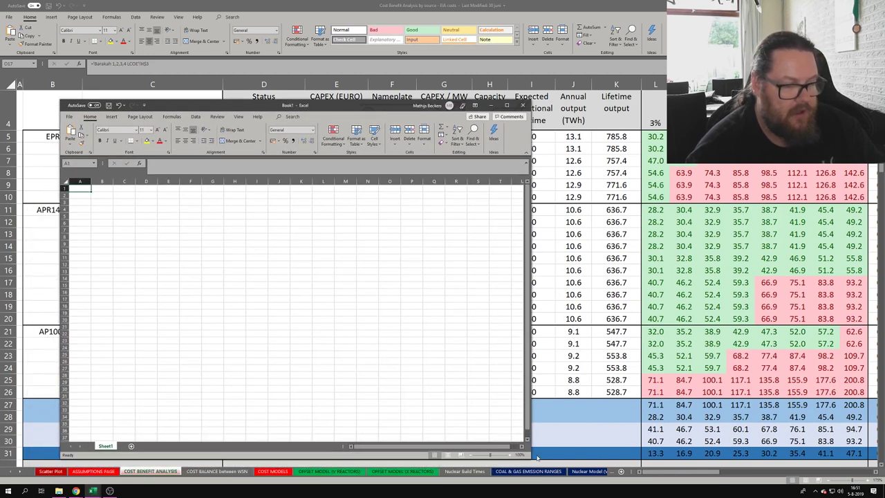
drag(528, 457, 855, 360)
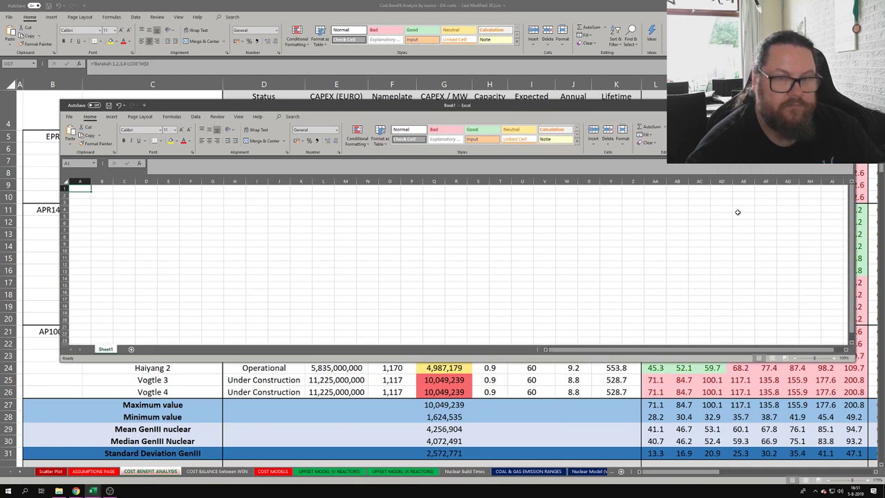
drag(619, 153, 612, 218)
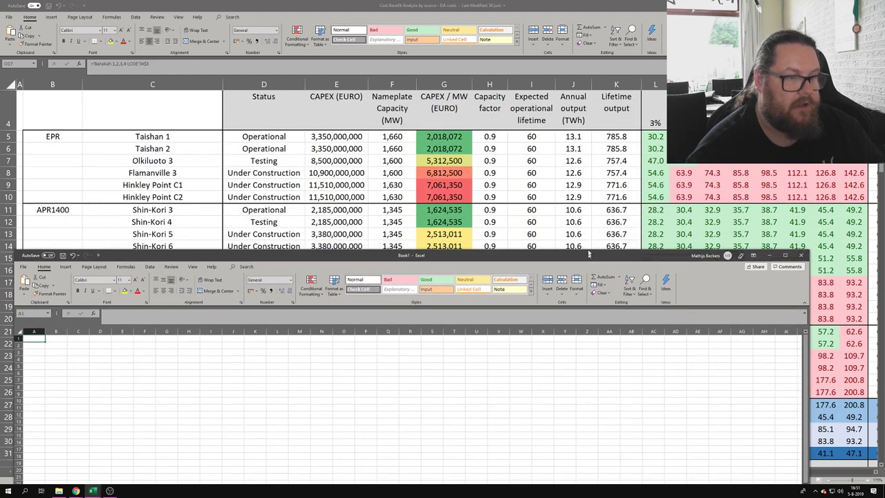
scroll(525, 365, up, 5)
scroll(525, 365, up, 5)
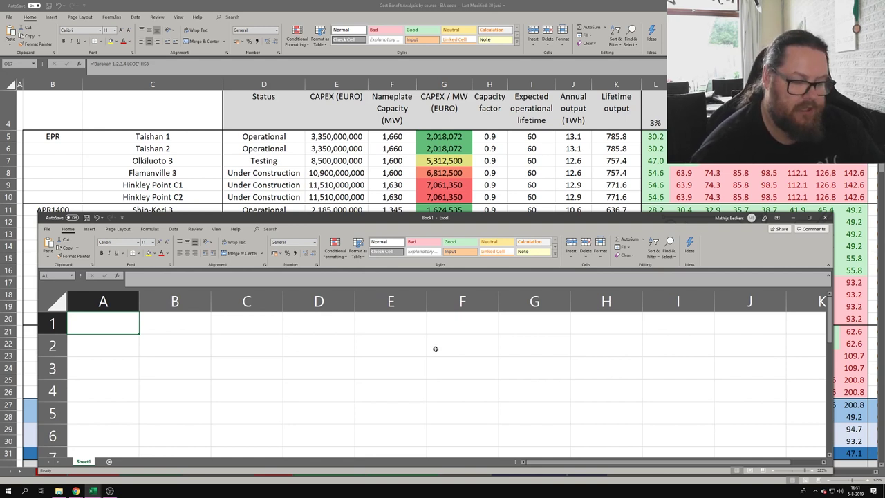
text(2)
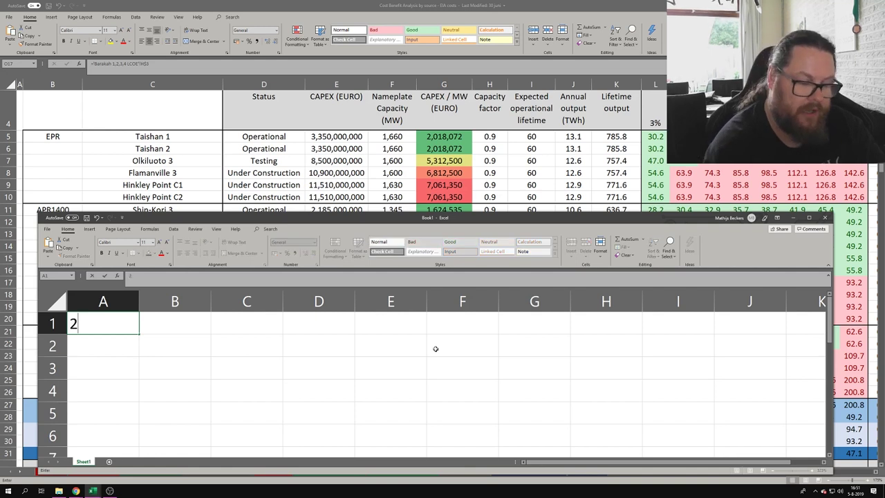
text(5000000000)
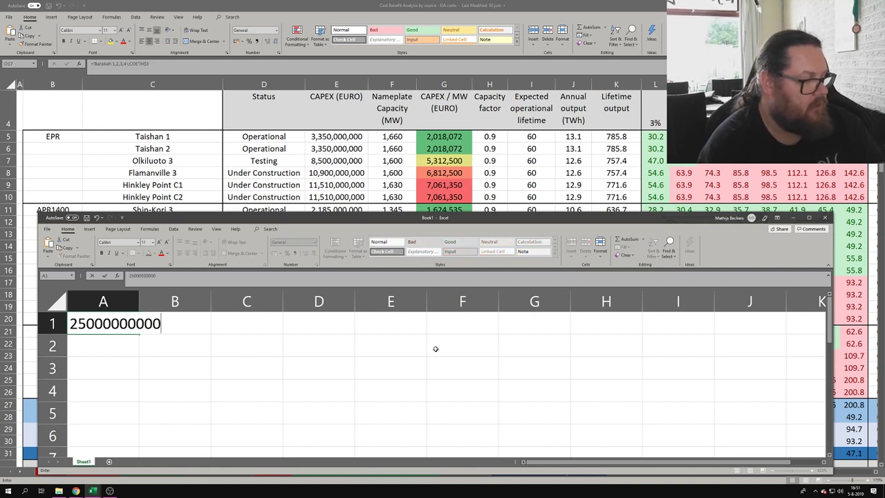
key(Return)
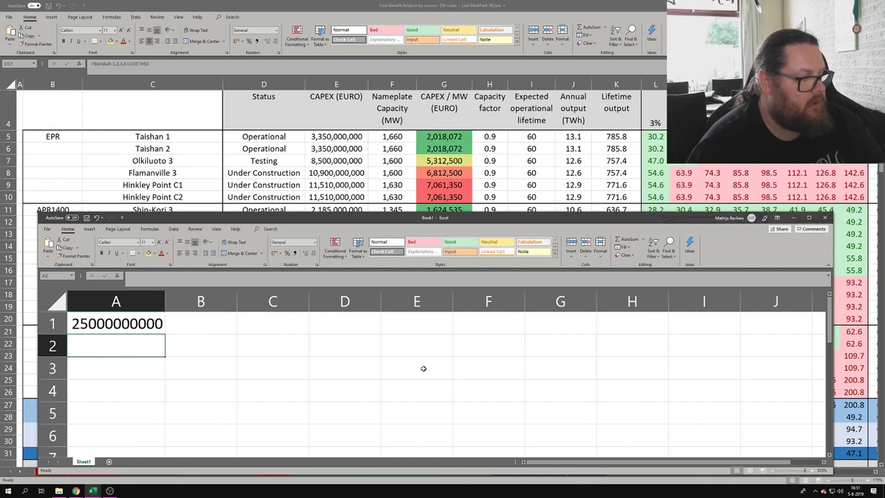
Label the amount in row 1 as "Euros" in cell B1
click(217, 328)
text(Pound)
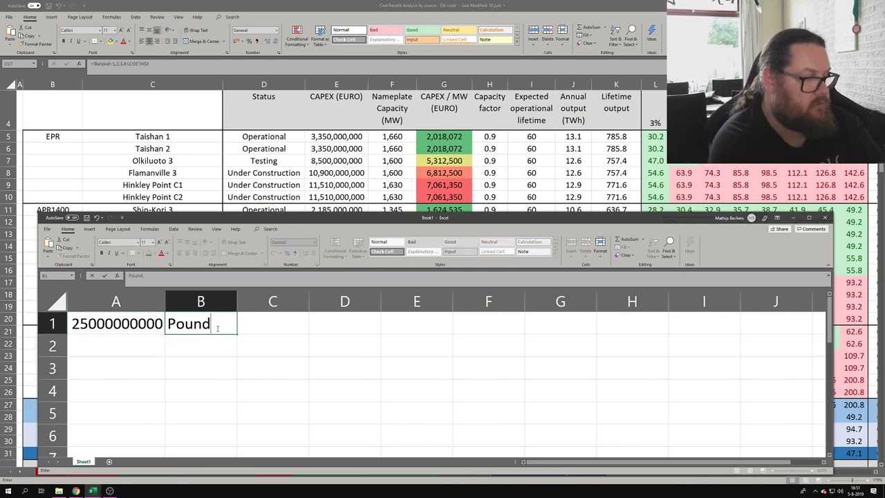
key(BackSpace)
key(BackSpace)
key(BackSpace)
key(BackSpace)
key(BackSpace)
text(Euros)
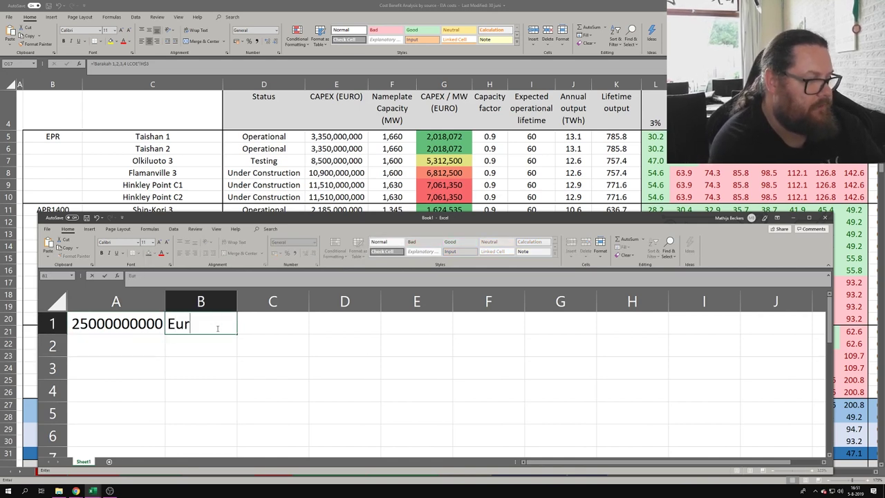
key(Return)
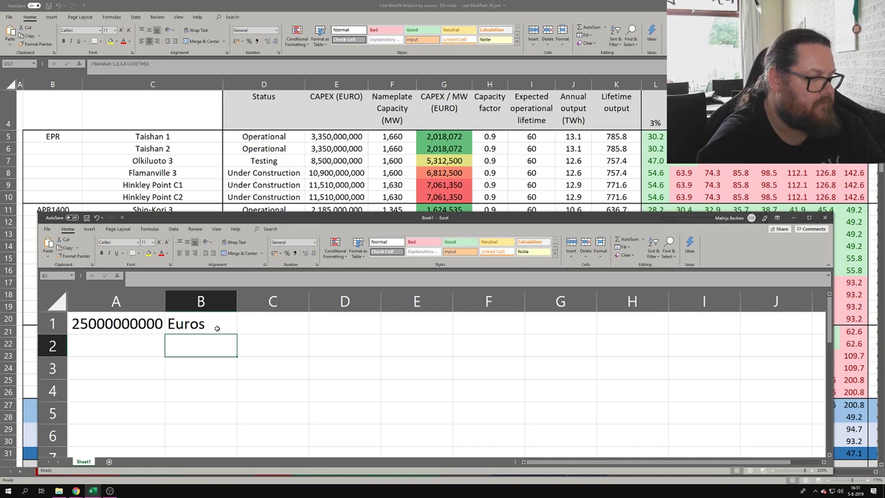
Format cell A1 as a Number with a thousands separator and 0 decimal places, and highlight A1:B1
right_click(111, 324)
click(134, 283)
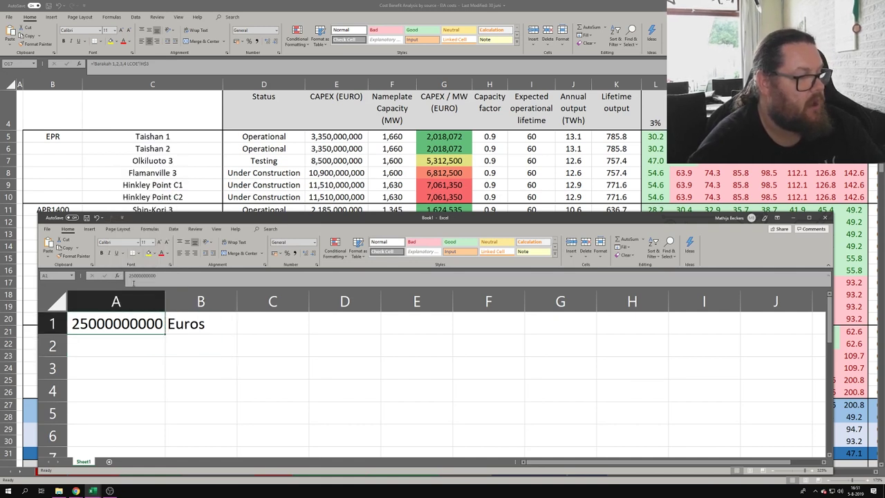
click(77, 235)
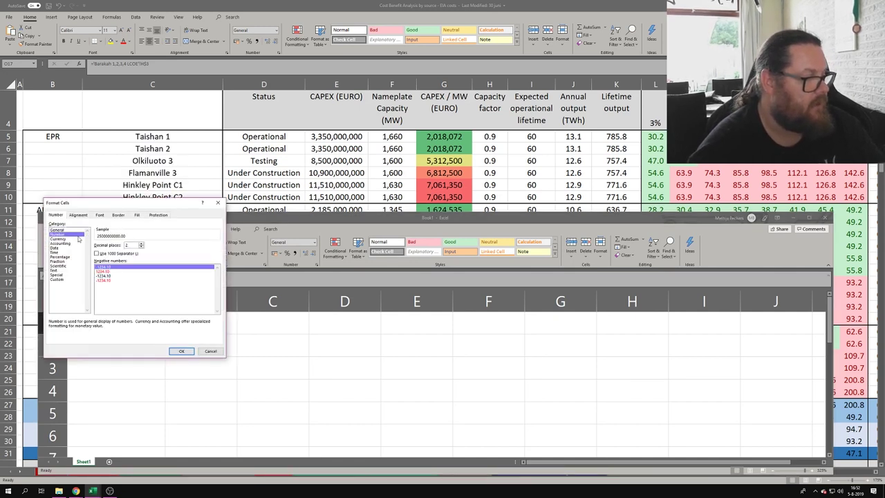
click(96, 253)
double_click(141, 249)
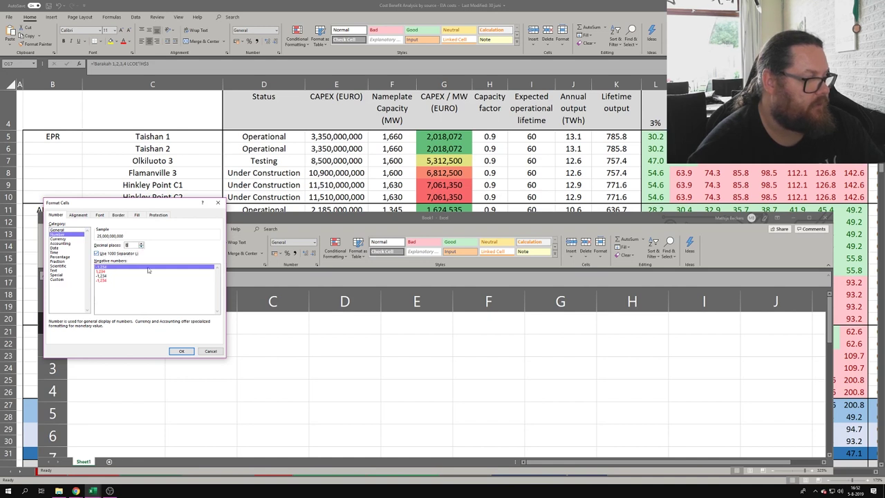
click(181, 351)
click(107, 336)
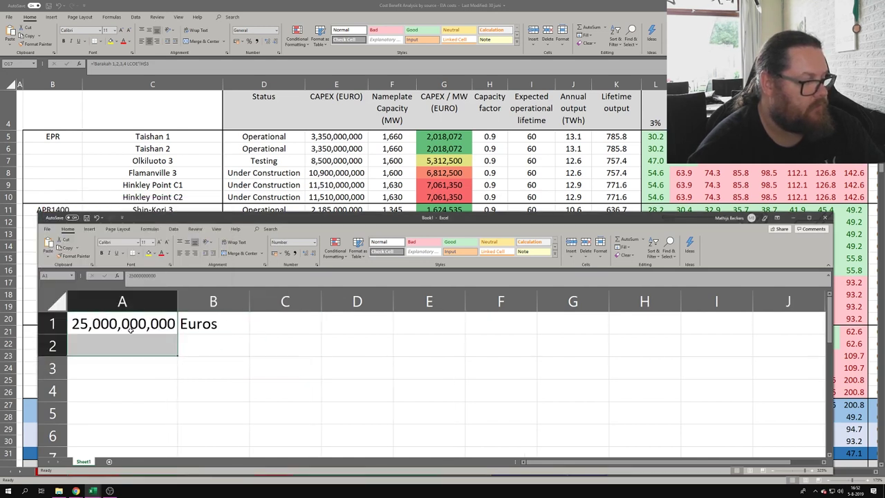
click(257, 368)
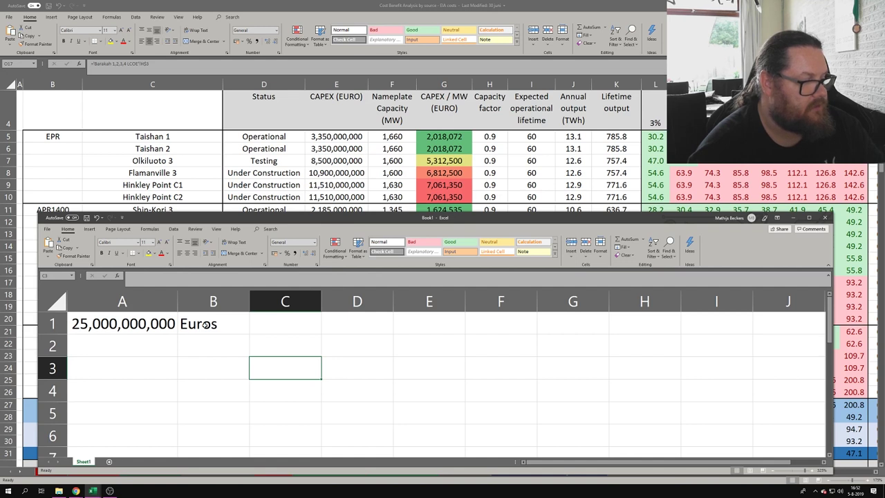
drag(102, 327, 221, 325)
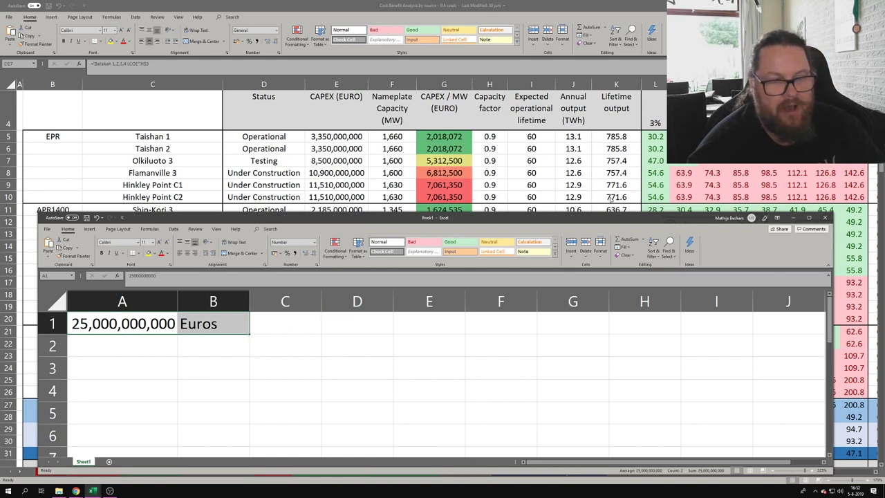
Enter 1500 in cell A2 and label it "TWh/lifespan" in cell B2
click(152, 346)
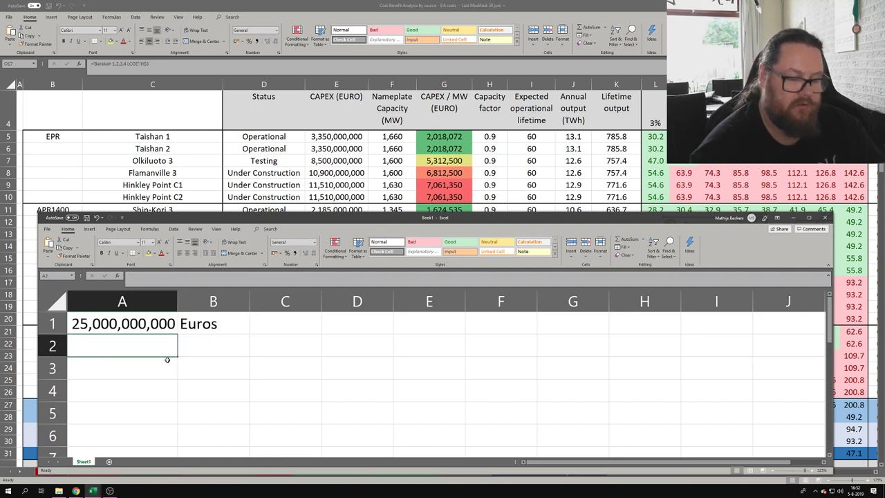
text(1500)
key(Tab)
text(T)
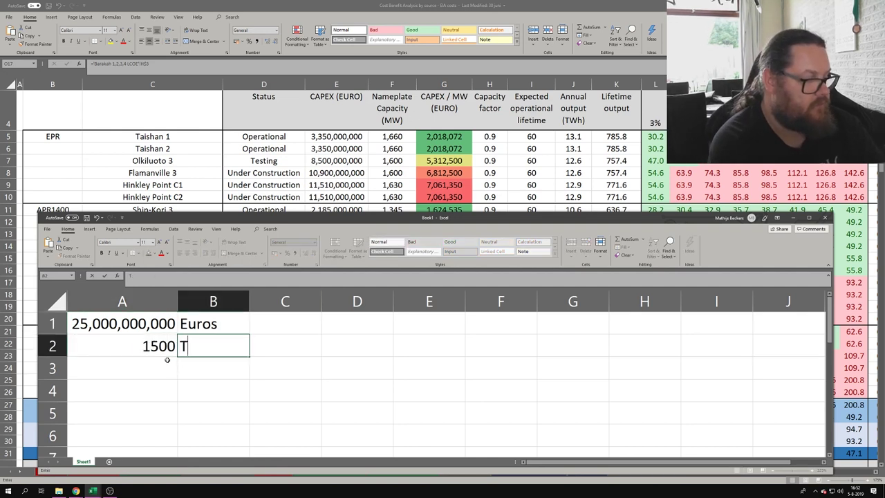
text(Wh)
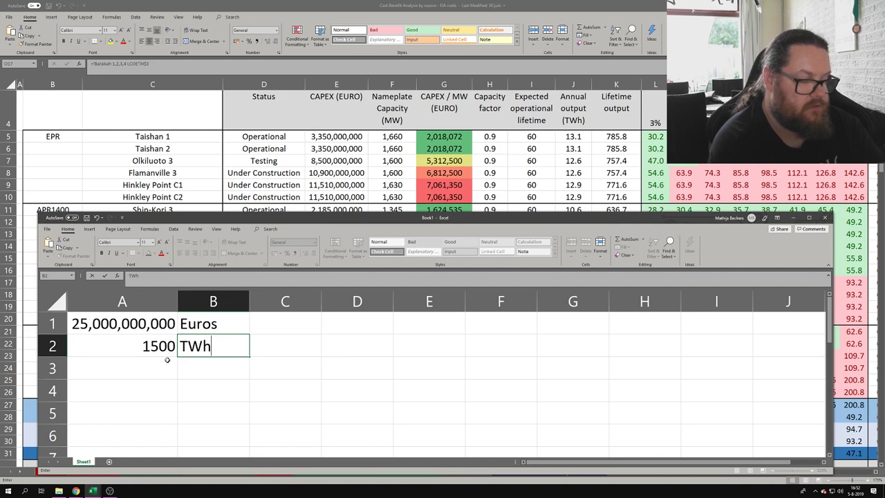
text(/lifespan)
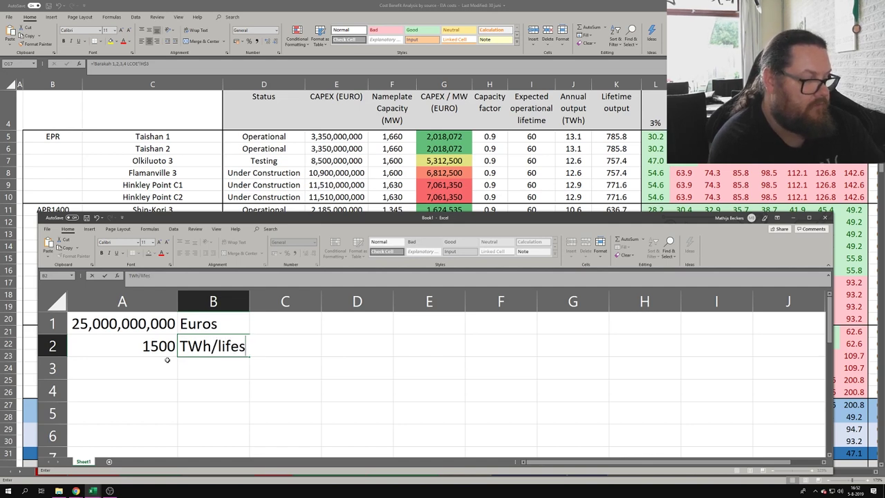
key(Return)
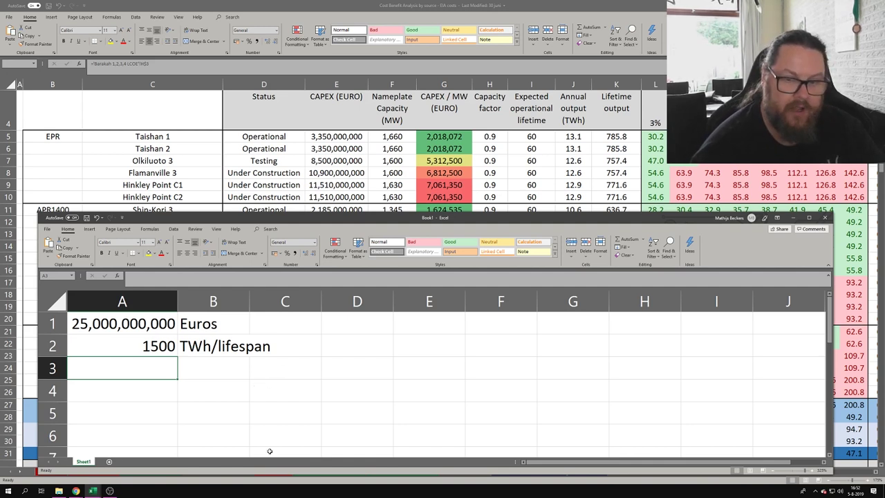
Enter 142 in cell A3 and label it "Euros/MWh" in cell B3
text(142)
key(Tab)
text(Euros/MWh)
key(Return)
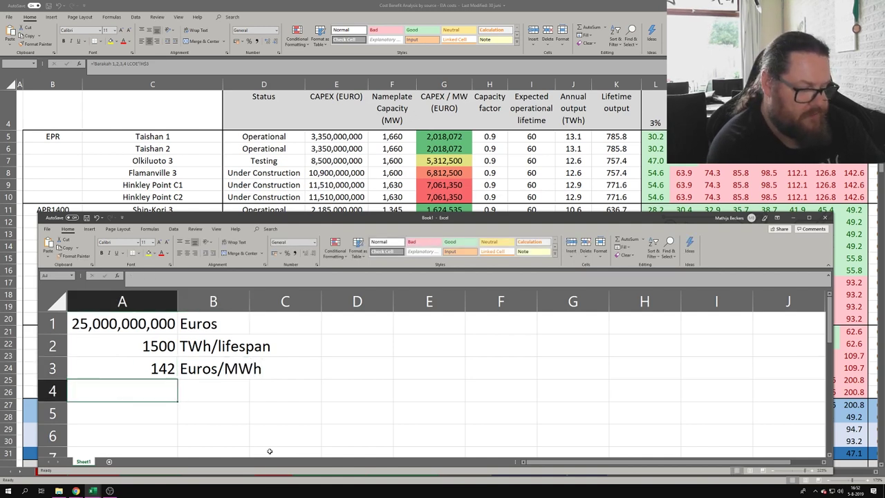
Calculate the cost per GWh in cell A4 by multiplying A3 by 1000
text(=)
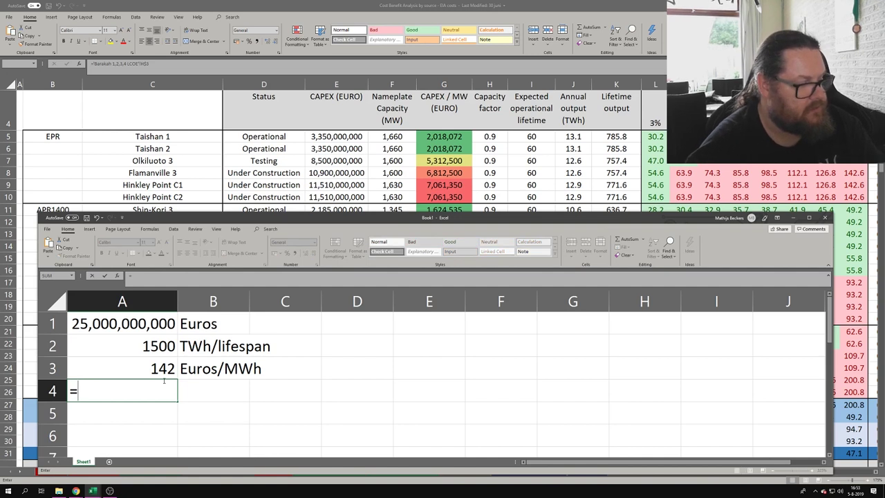
click(161, 373)
text(*1)
text(000)
key(Return)
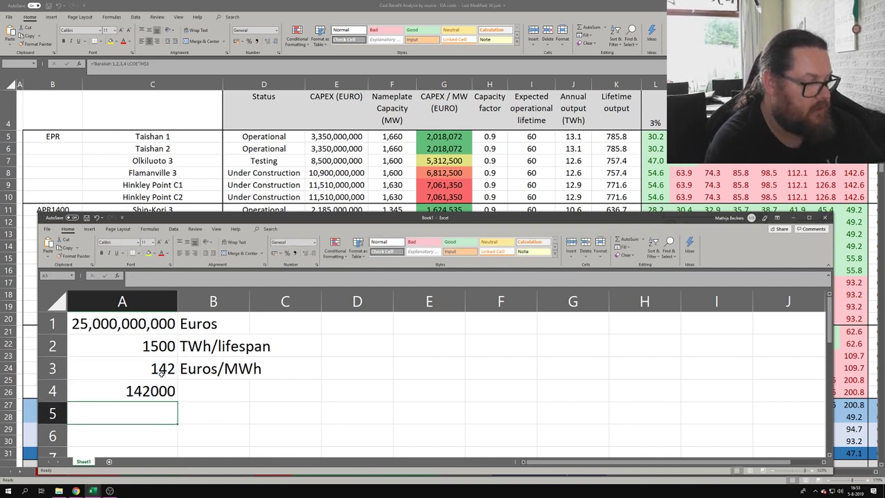
Label the value in row 4 as "Euros/GWh" in cell B4
key(Up)
key(Right)
text(EU)
key(BackSpace)
key(BackSpace)
text(uros/GWh)
key(Return)
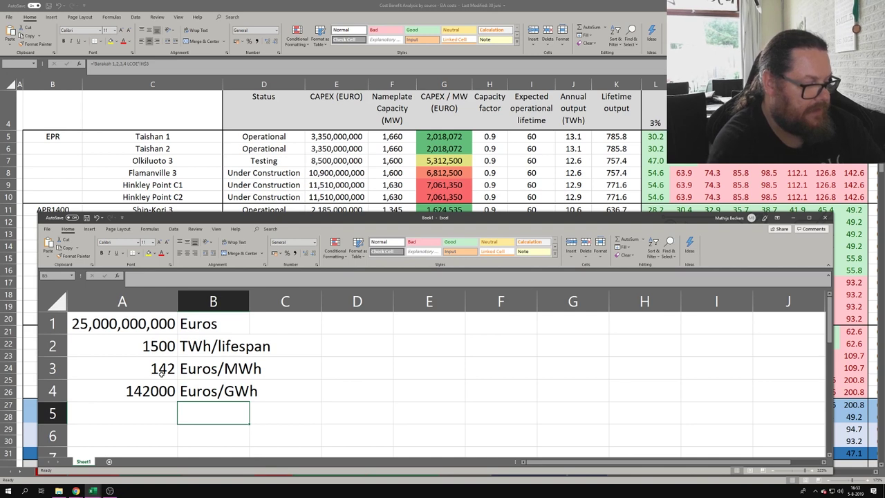
Calculate the cost per TWh in cell A5 with the formula =A4*1000
click(111, 408)
text(=)
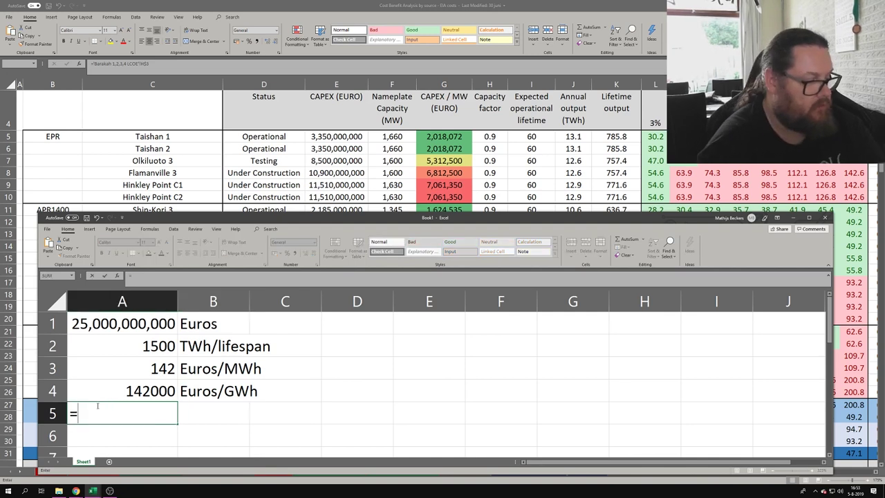
click(126, 397)
text(()
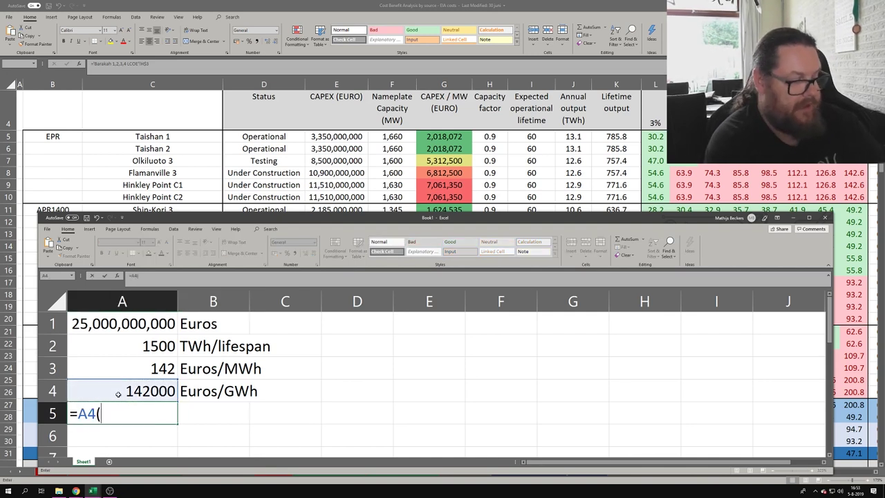
key(BackSpace)
text(*)
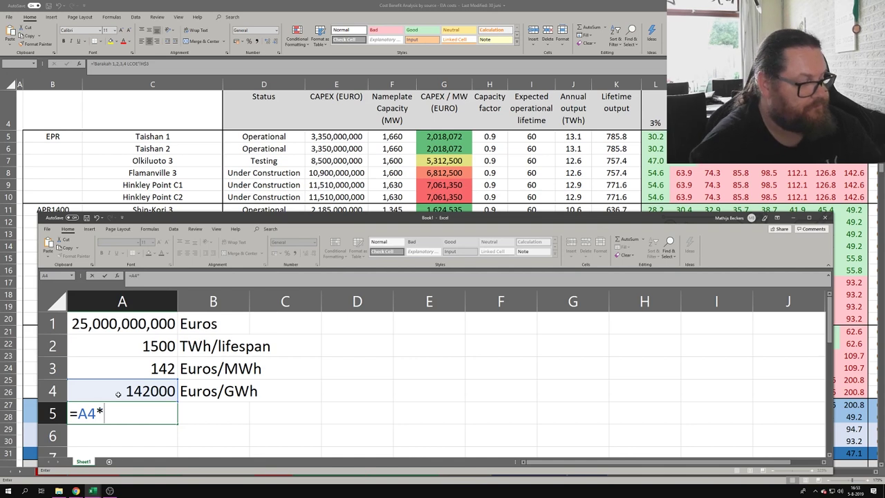
click(127, 391)
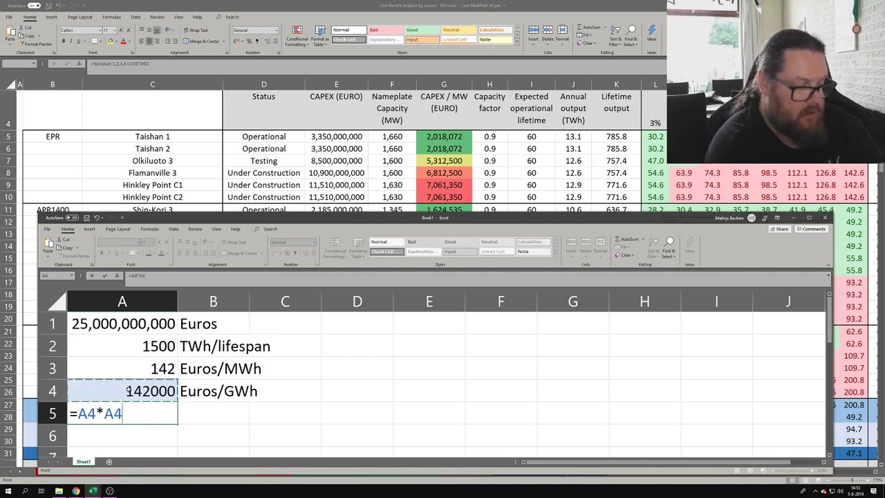
key(BackSpace)
key(BackSpace)
text(1000)
key(Return)
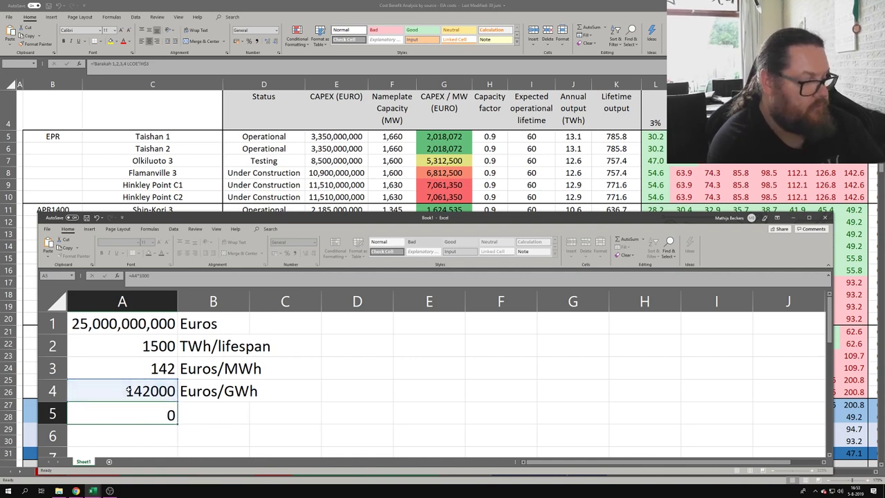
Copy the label in B4 down to B5 and change it to "Euros/TWh"
click(206, 394)
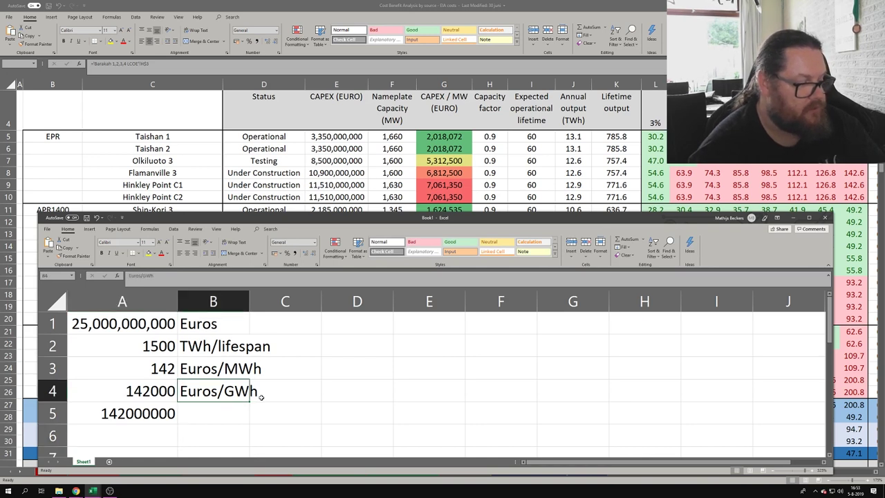
drag(250, 399, 250, 421)
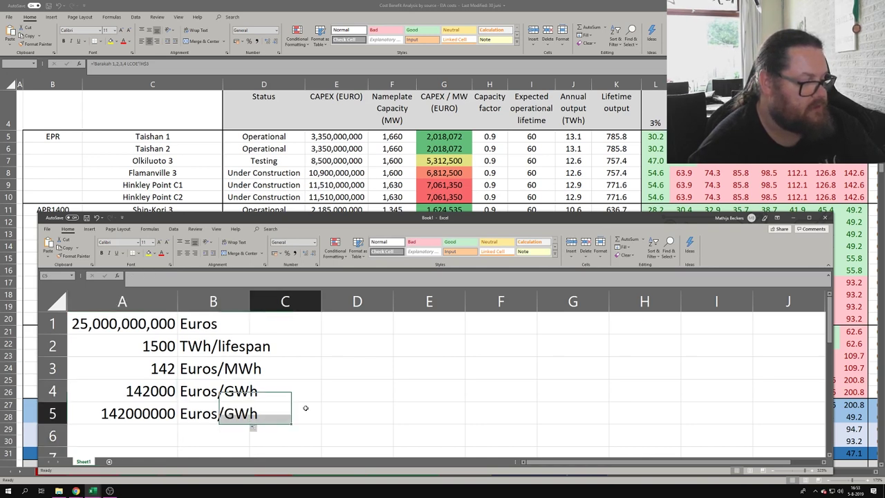
double_click(231, 415)
key(shift+Left)
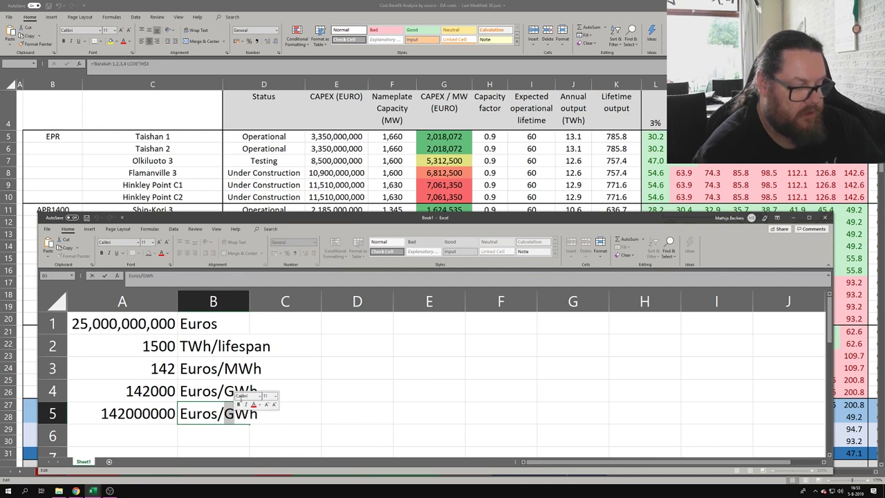
text(T)
key(Return)
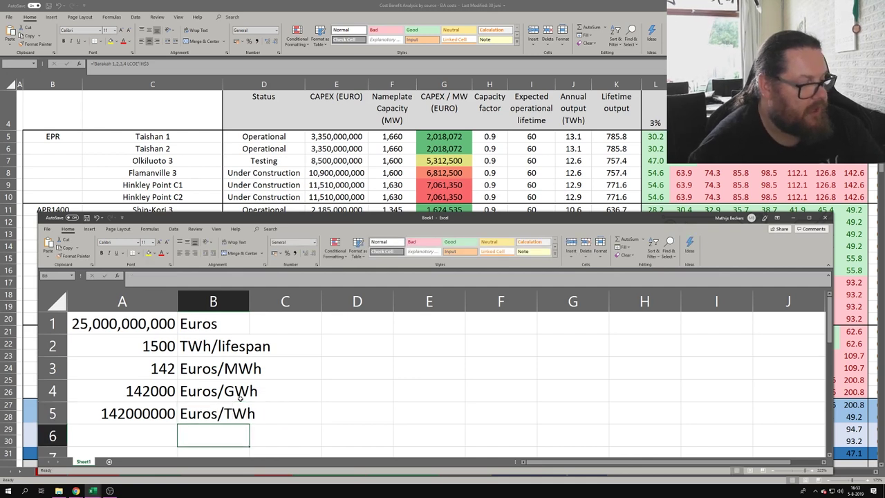
Cross-check the cost per TWh in cell A6 with =A3*1000000, and clear the cell
click(119, 431)
text(=)
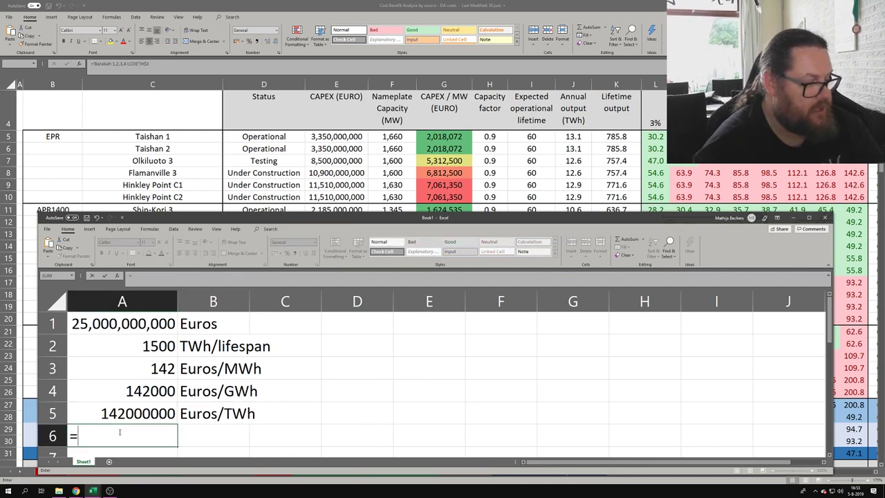
click(137, 368)
text(*100000)
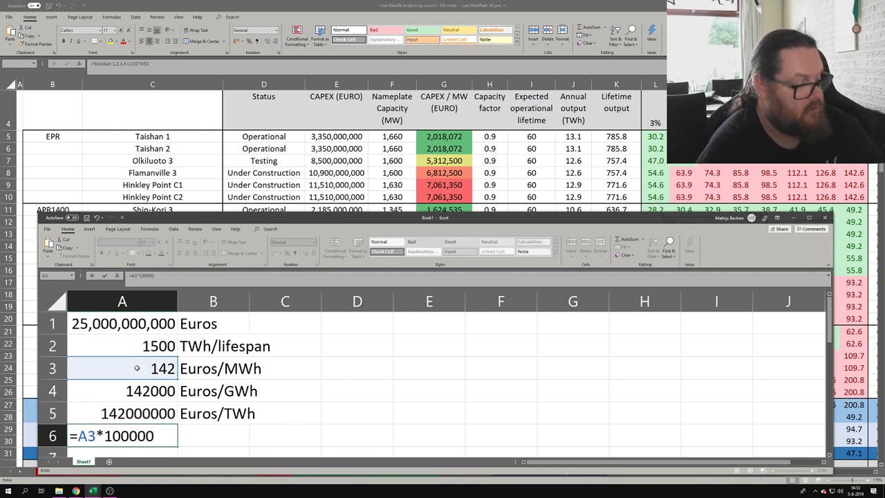
text(0)
key(Return)
click(150, 419)
key(Delete)
Highlight the unit conversions in cells A3:B5 for review
click(244, 427)
scroll(244, 427, up, 1)
drag(134, 368, 241, 415)
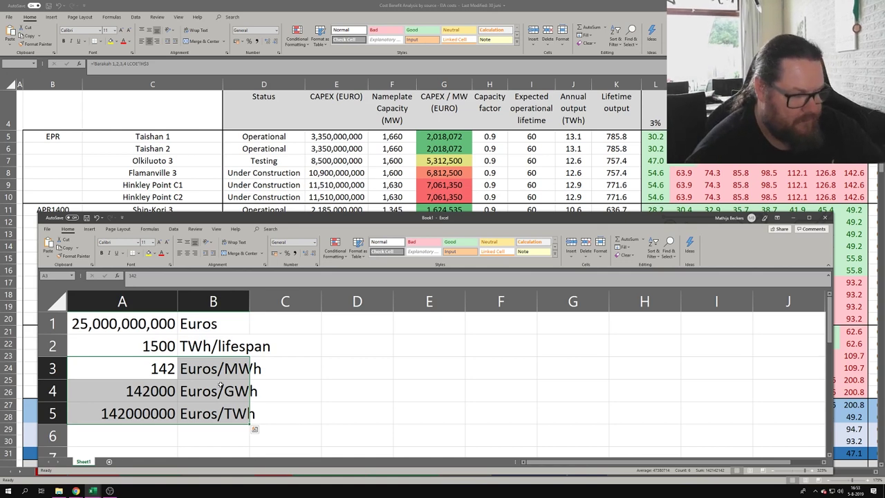
click(333, 419)
Format cell A5 as a Number with a thousands separator and 0 decimal places
right_click(147, 411)
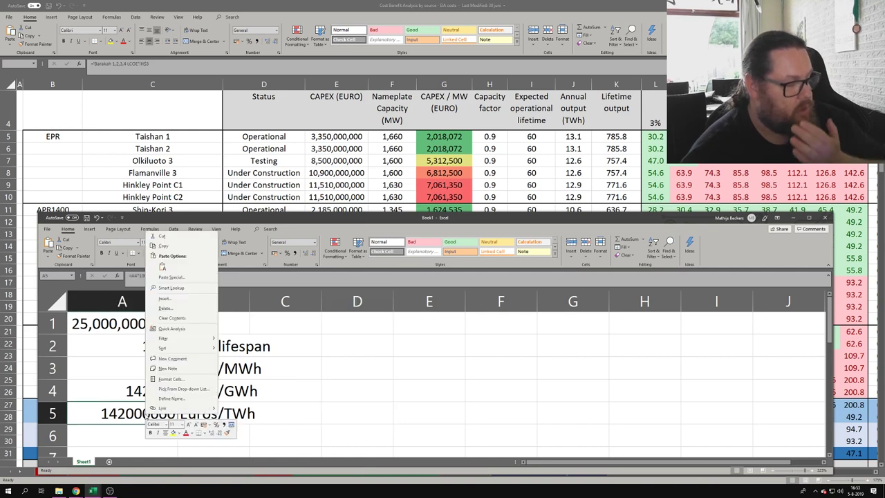
click(170, 379)
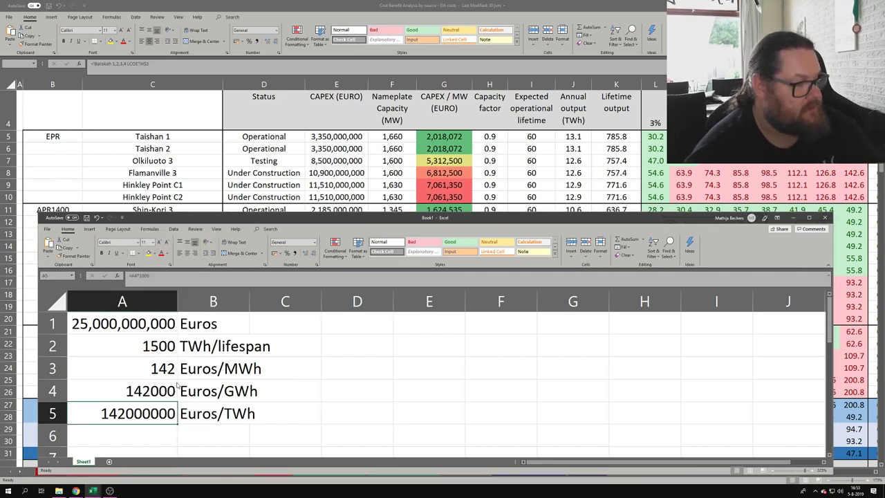
click(100, 334)
click(183, 346)
click(183, 347)
click(138, 353)
click(223, 449)
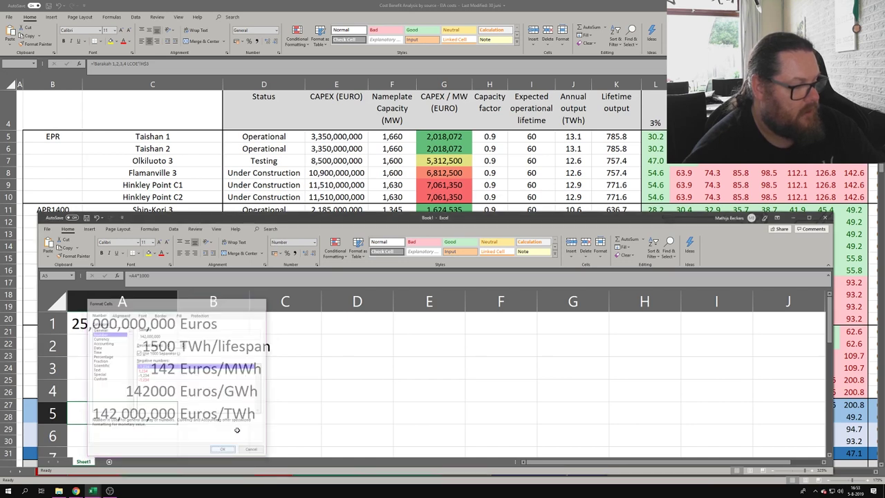
scroll(201, 398, down, 1)
scroll(197, 397, up, 1)
Calculate the total lifetime amount in cell A6 with the formula =A5*A2
click(149, 431)
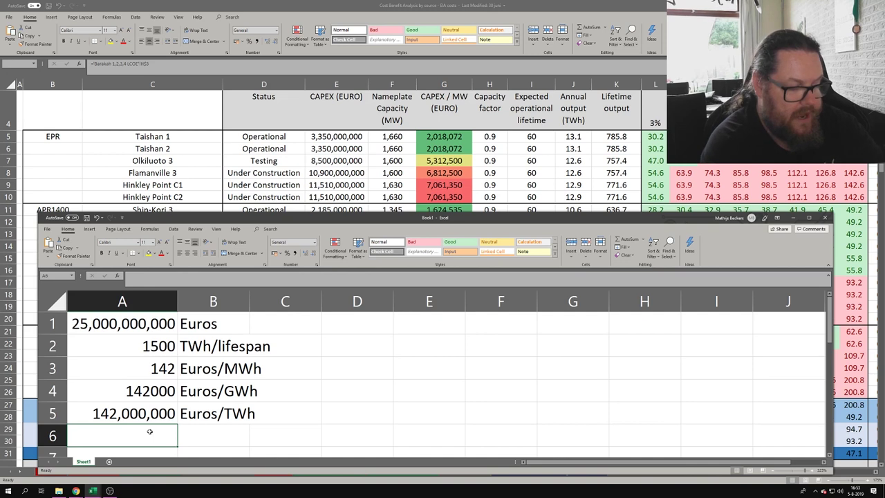
text(=)
click(96, 415)
text(*)
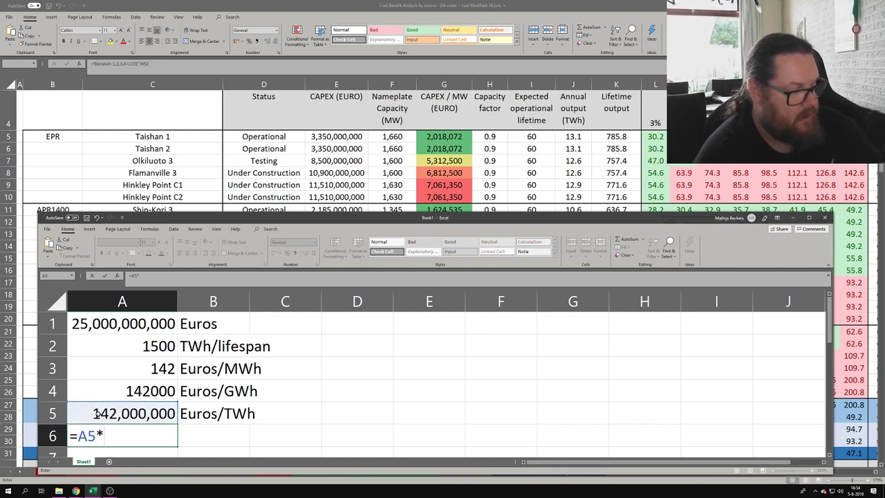
click(155, 349)
key(Return)
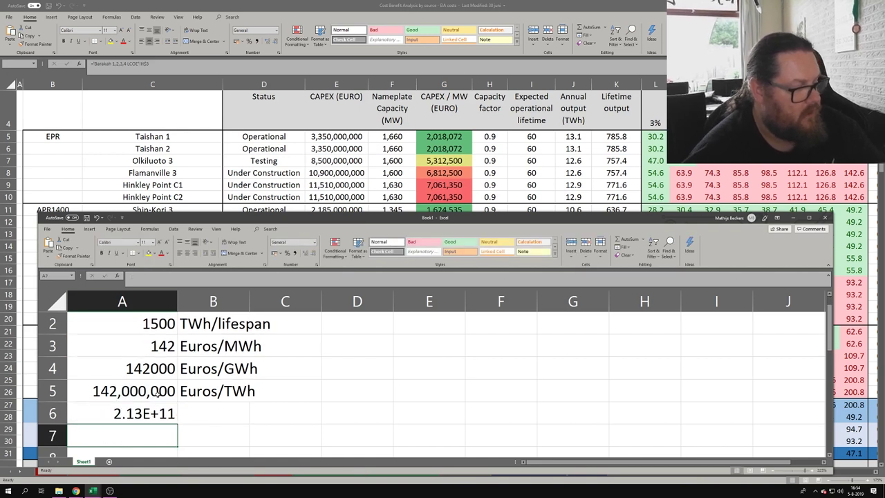
Widen column A and move the new workbook's window higher on the desktop
drag(177, 299, 222, 300)
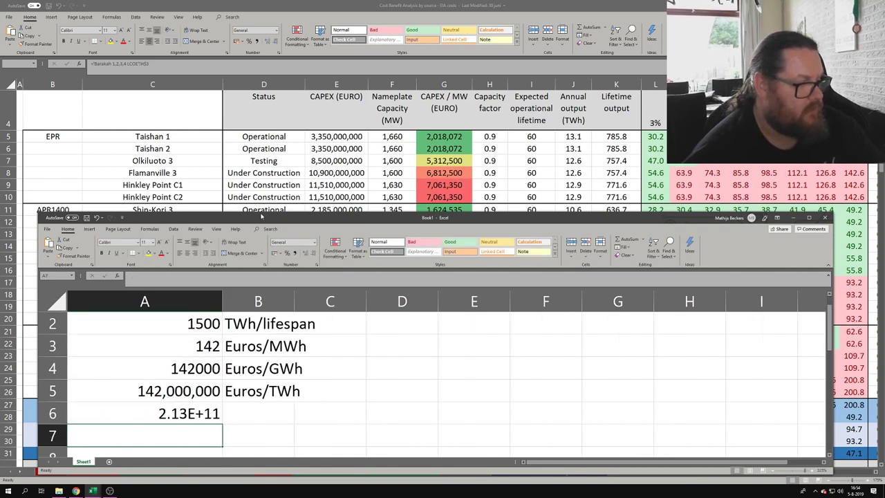
drag(261, 215, 261, 179)
scroll(179, 406, up, 1)
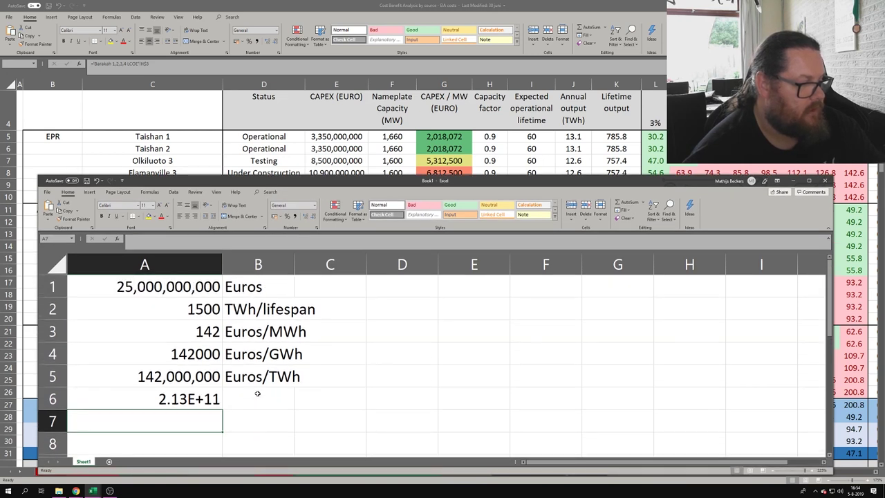
Format cell A6 as a Number with a thousands separator and 0 decimal places
right_click(178, 406)
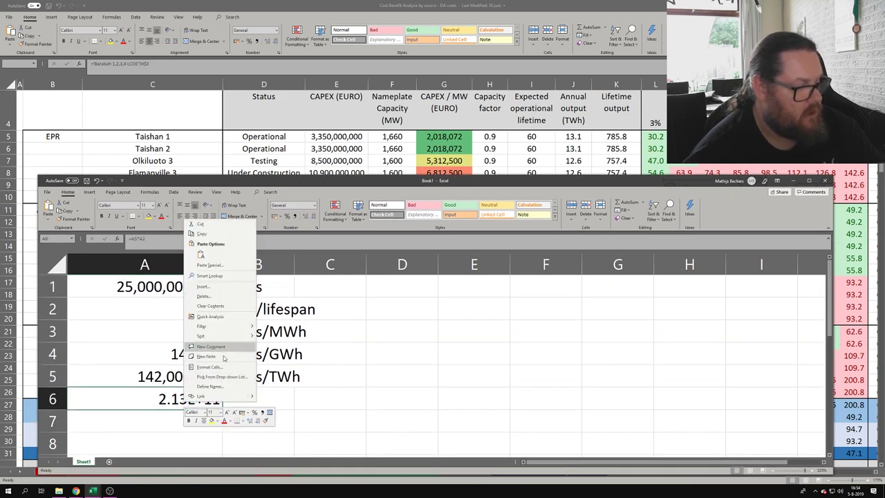
click(221, 371)
click(166, 324)
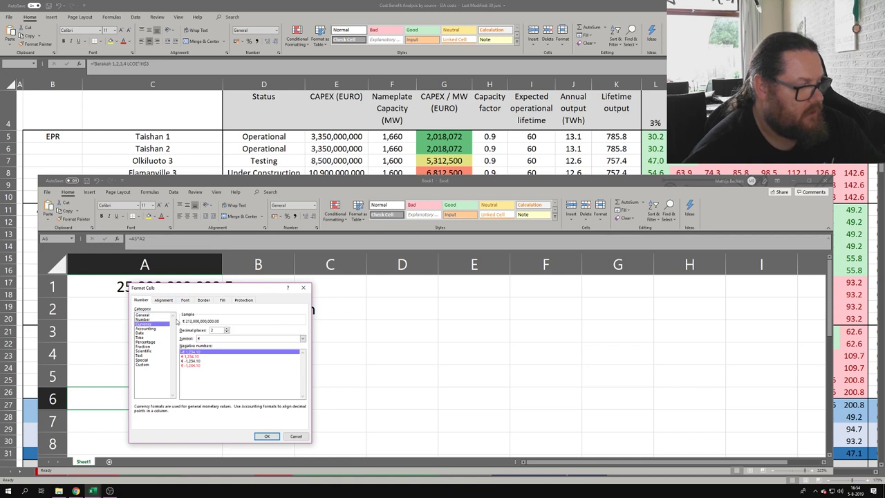
click(144, 319)
click(226, 333)
click(227, 334)
click(199, 340)
click(267, 436)
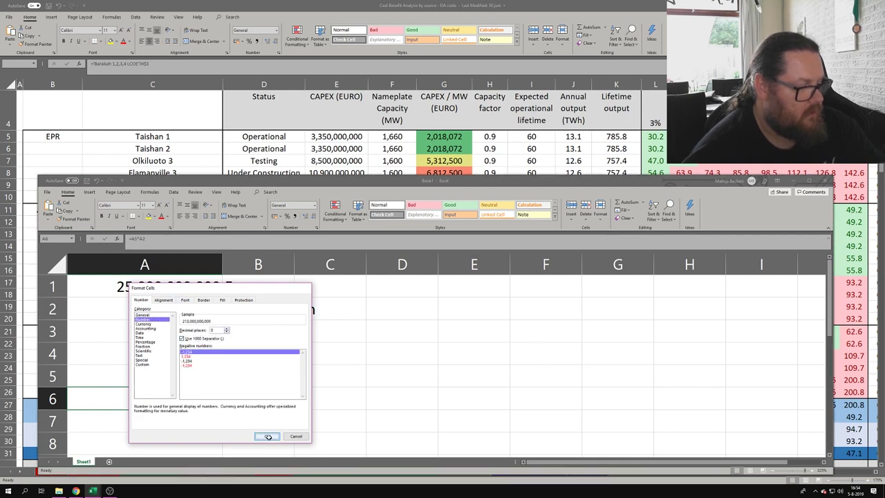
click(311, 376)
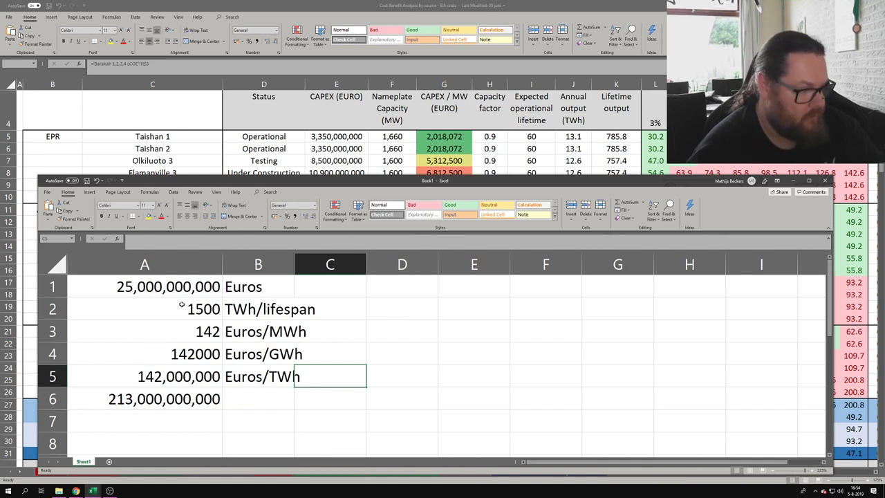
Label the total in row 6 with "EUROS" in B6 and "60 years" in C6
click(129, 421)
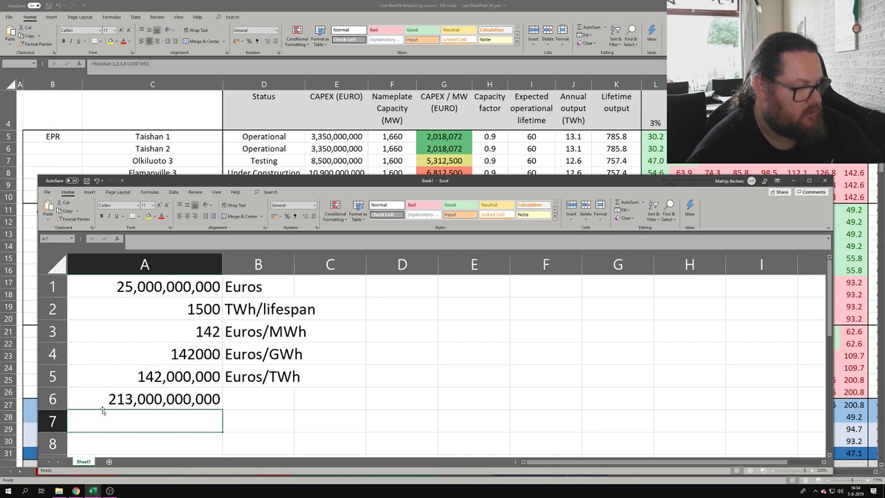
click(233, 407)
text(EUROS)
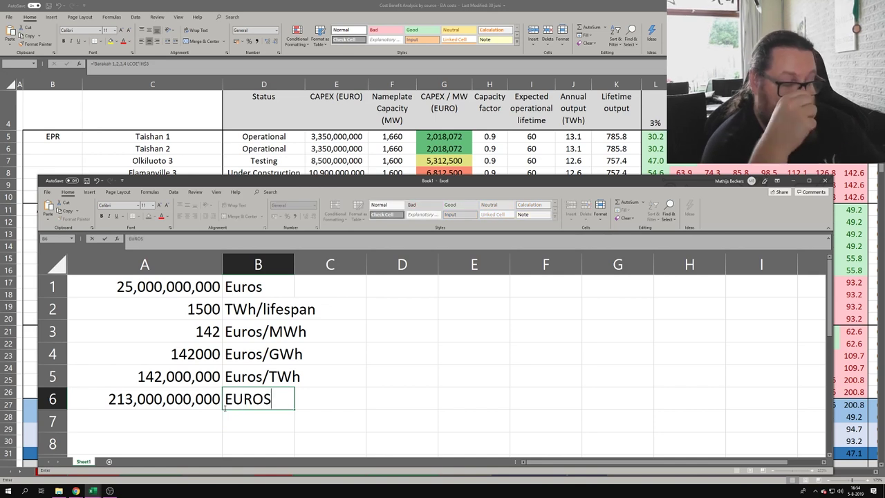
key(Tab)
text(60)
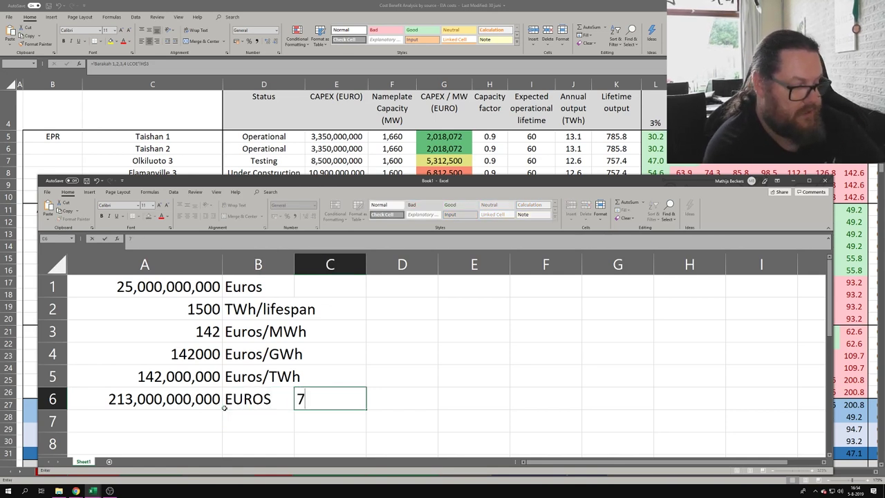
text( years)
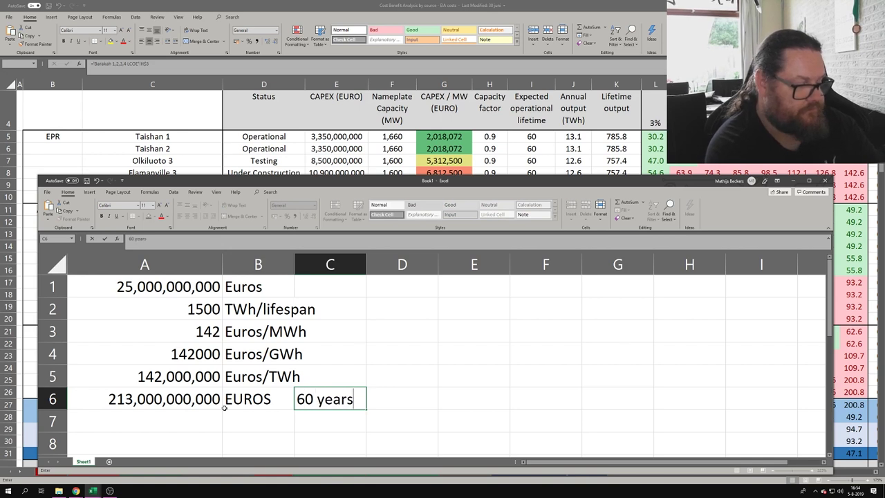
key(Return)
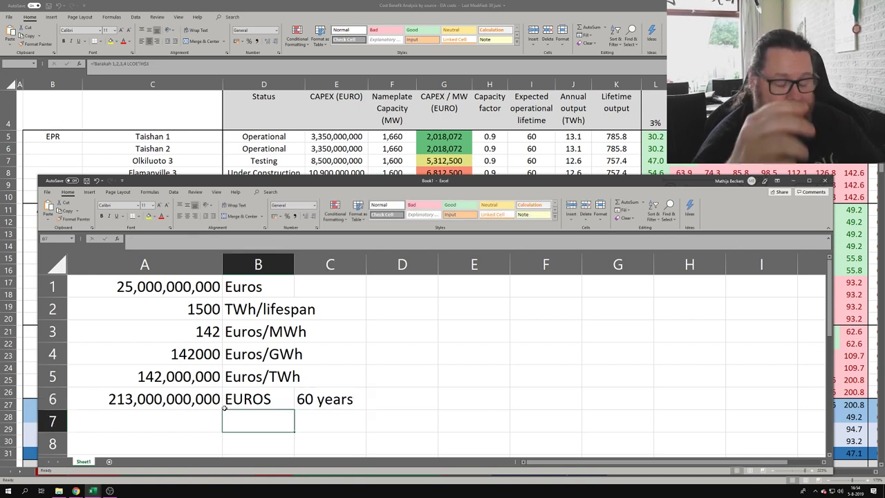
click(196, 414)
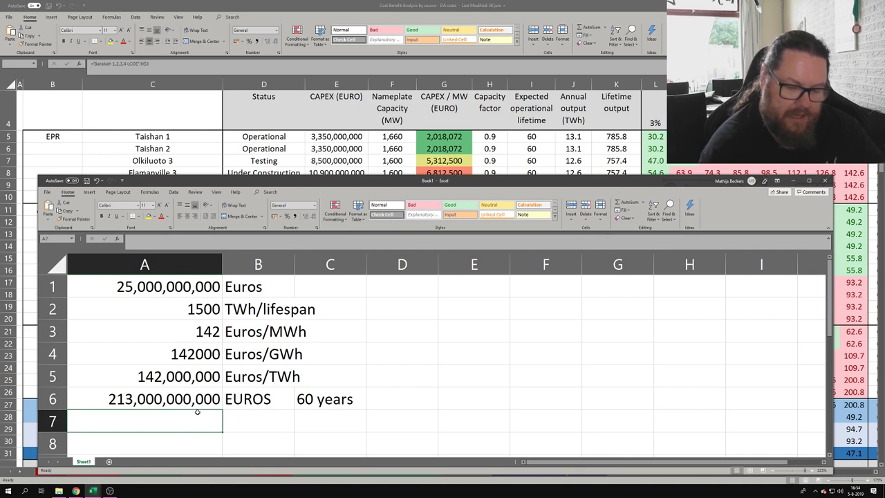
text(92)
key(BackSpace)
key(BackSpace)
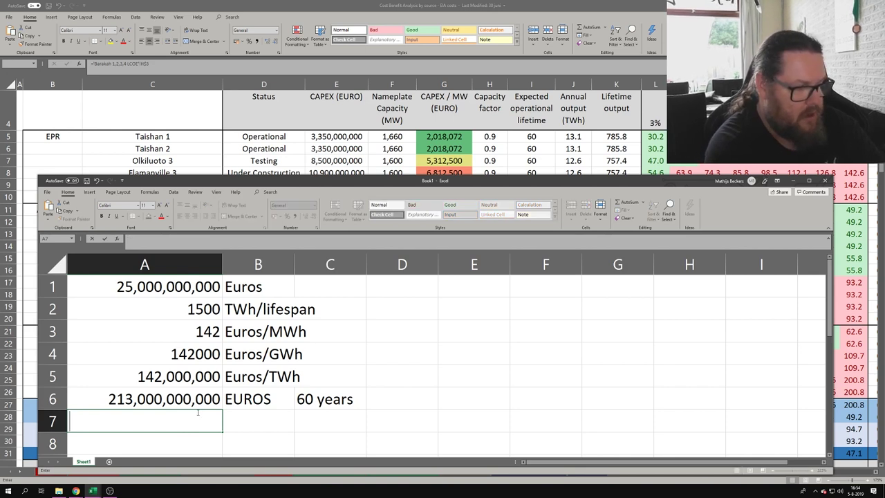
Switch to the DIW report PDF in Chrome
click(76, 490)
click(111, 459)
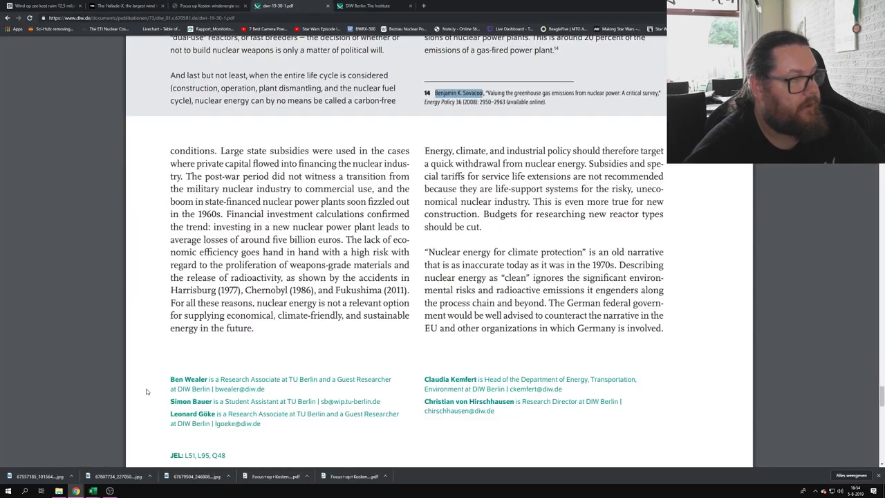
Search Google for a pounds to euros conversion in a new browser tab and convert 92 pounds sterling to euros
key(ctrl+t)
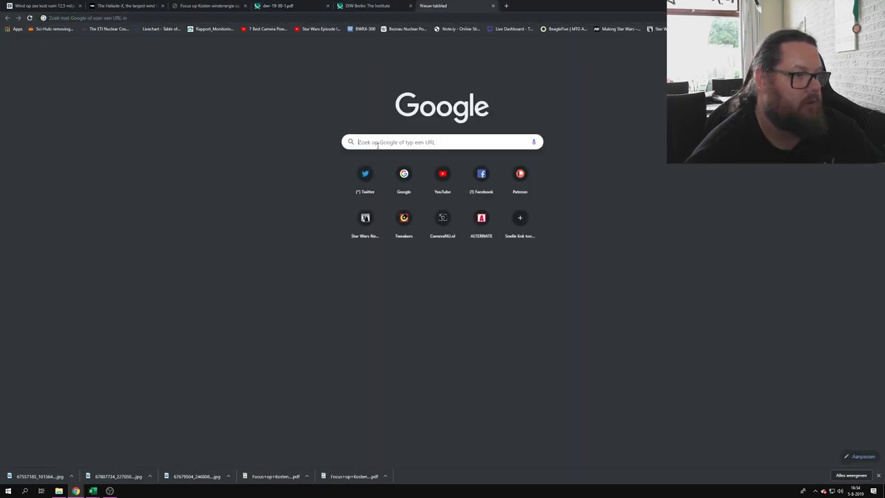
click(374, 142)
text(Pounds)
text(to Eu)
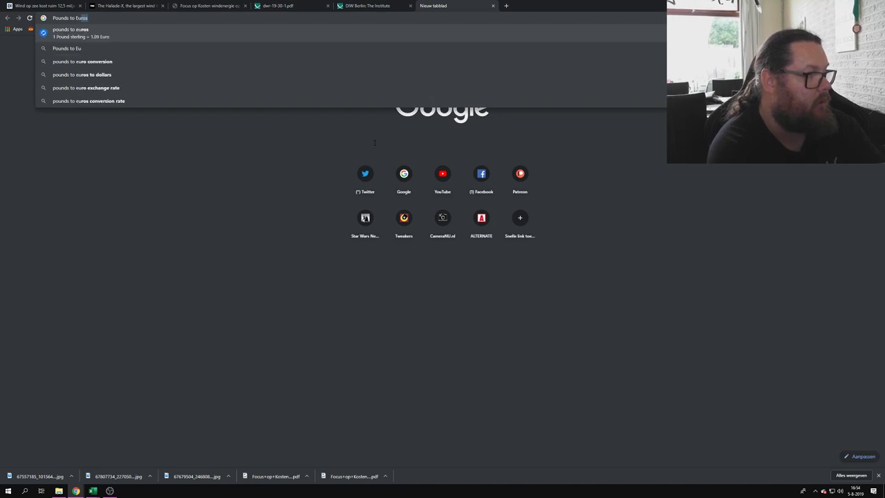
key(Return)
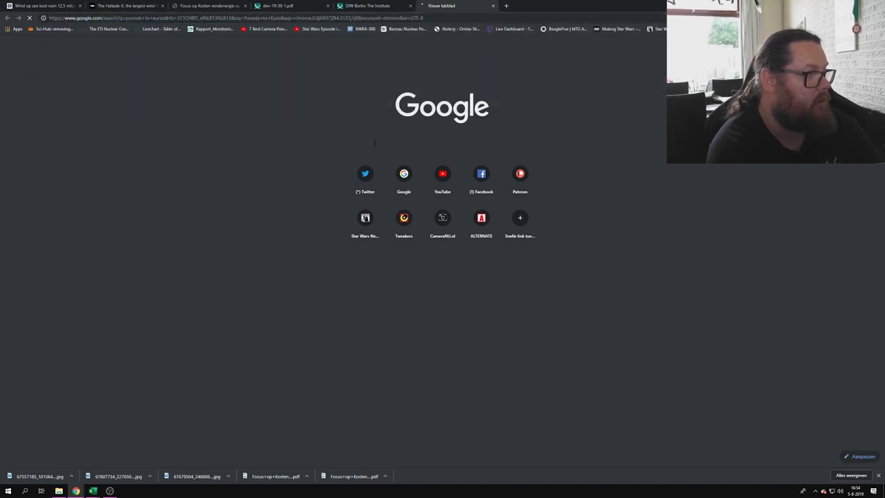
click(80, 146)
text(92)
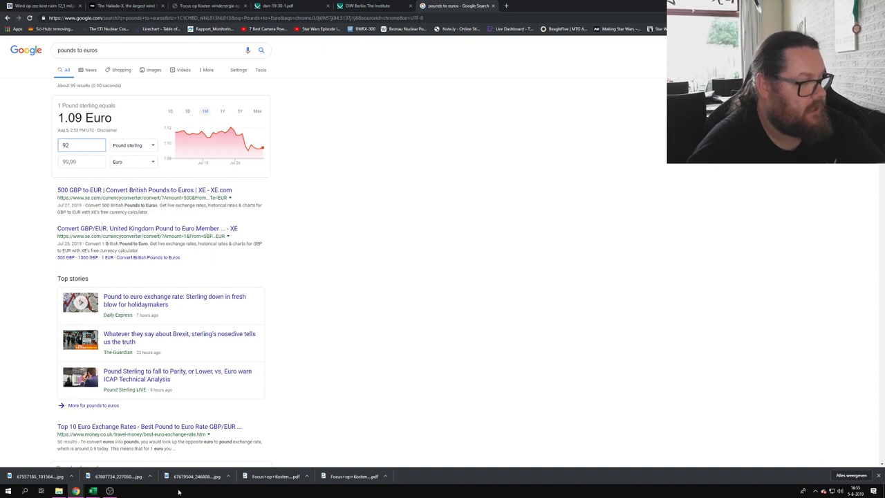
Switch to the Book1 workbook in Excel and enter a price of 100 in D3 with the unit "Euros/MWh" in E3
click(93, 491)
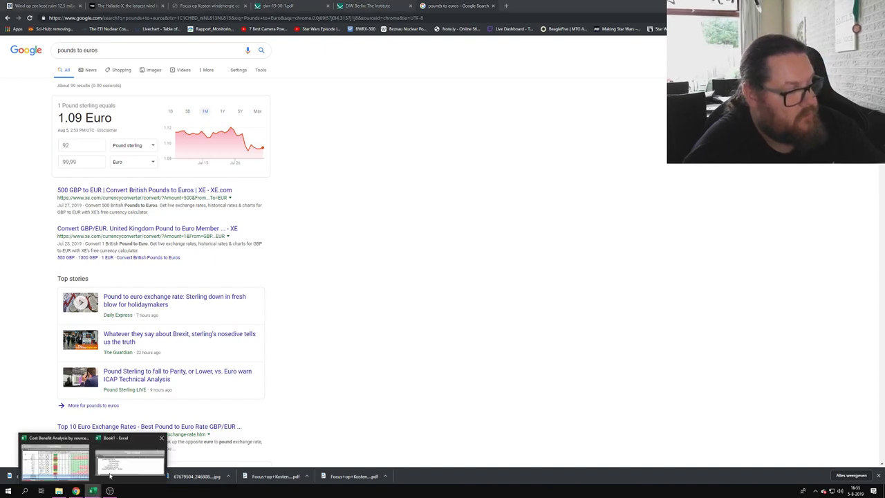
click(159, 442)
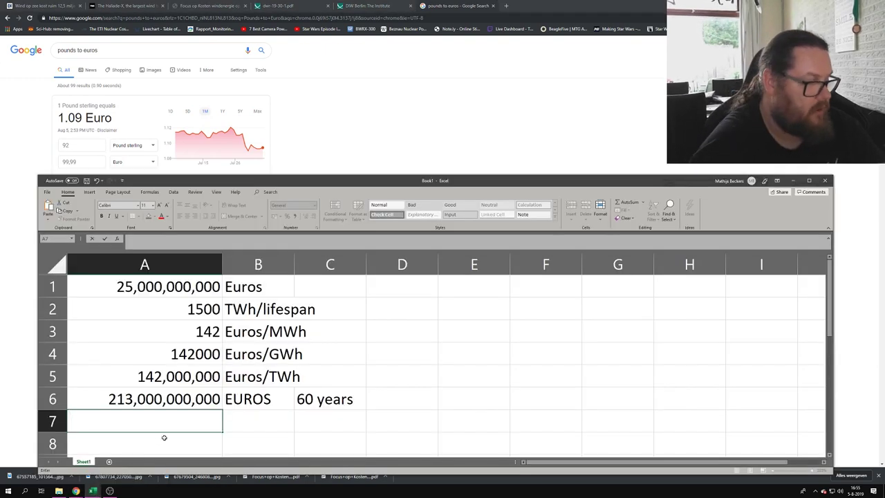
click(411, 332)
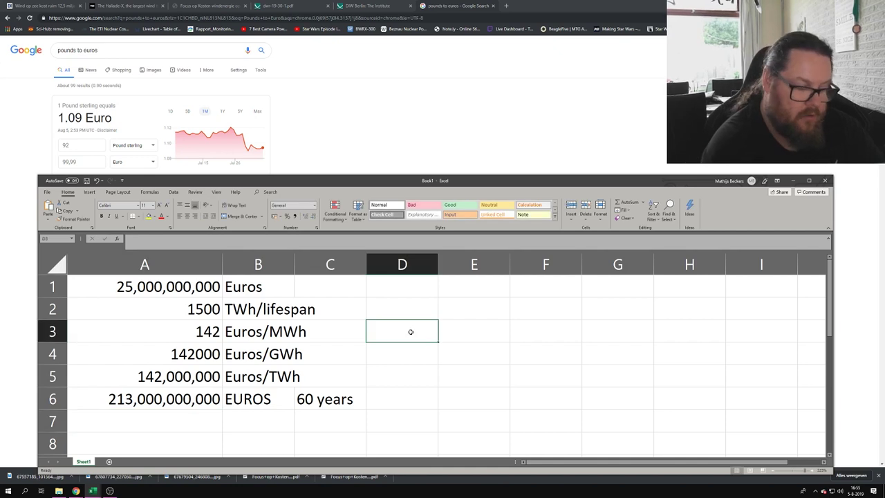
text(100)
key(Tab)
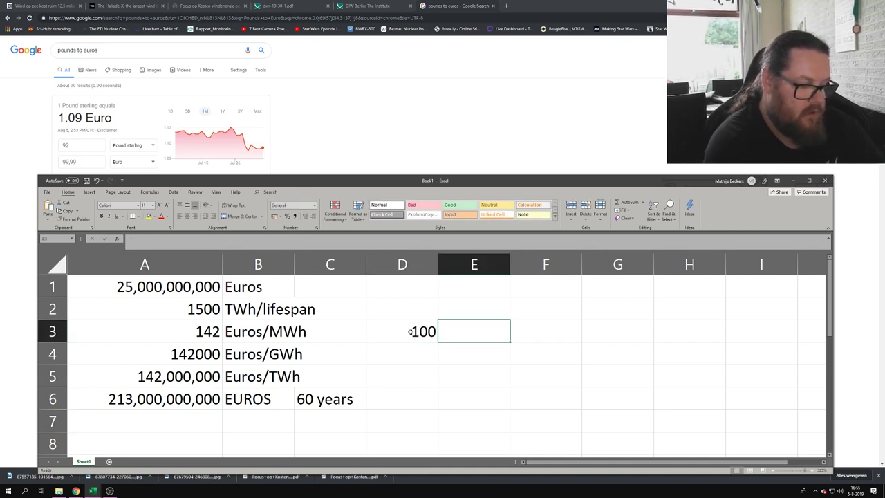
text(Euros)
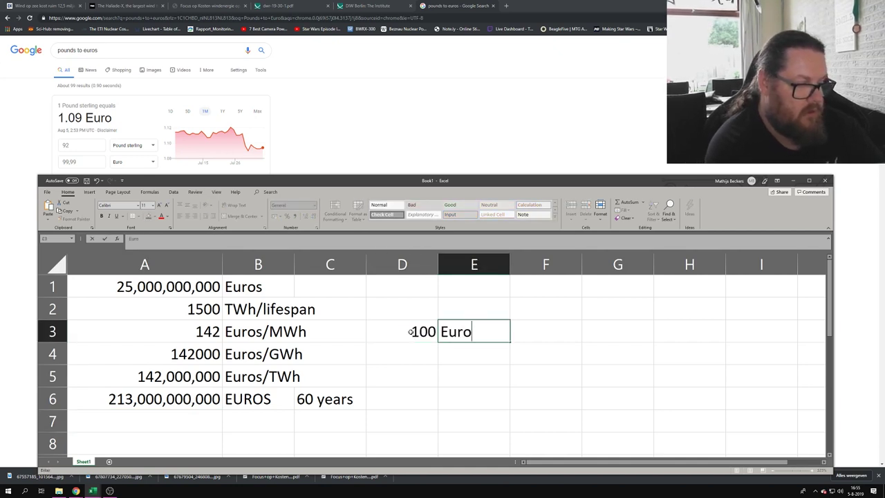
key(BackSpace)
text(/MWh)
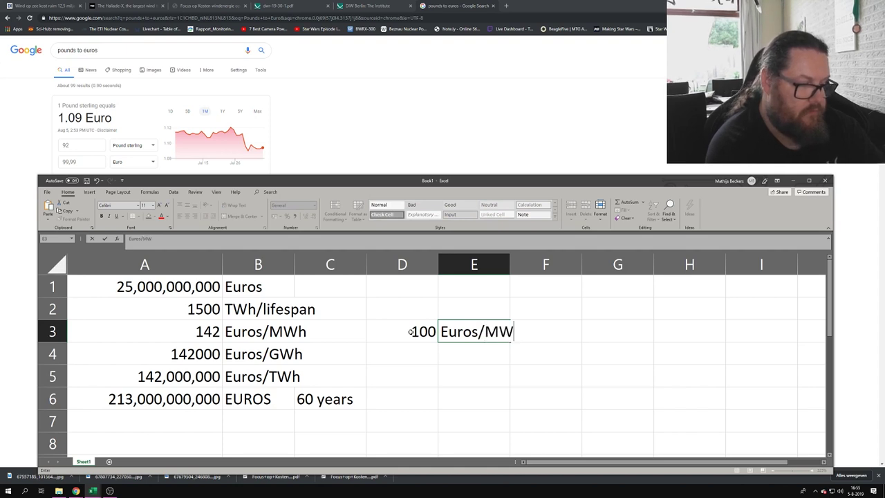
key(Return)
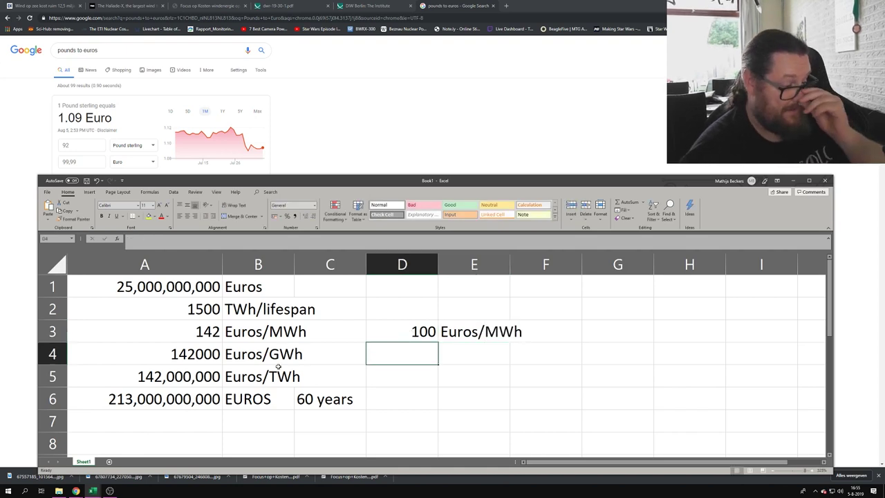
Calculate the alternative lifetime revenue in A7 by multiplying the price in D3 by the lifespan output in A2
click(186, 408)
click(190, 419)
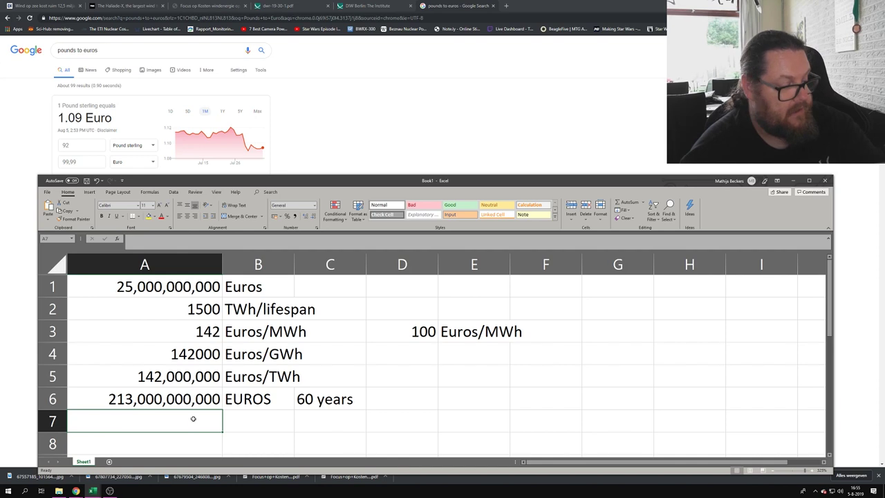
text(=)
click(425, 331)
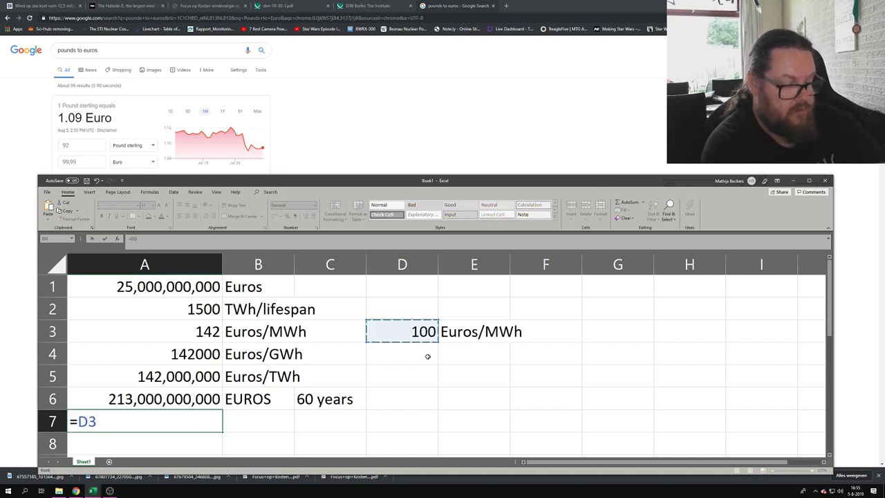
text(*)
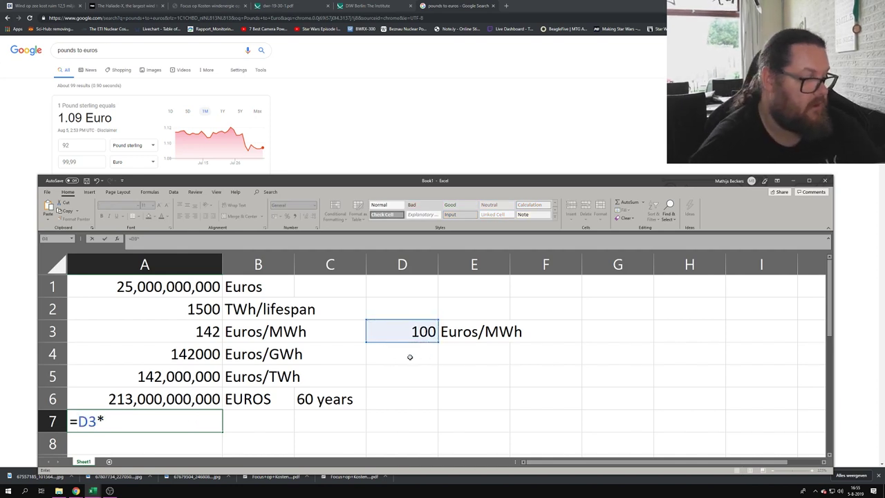
click(191, 306)
key(Return)
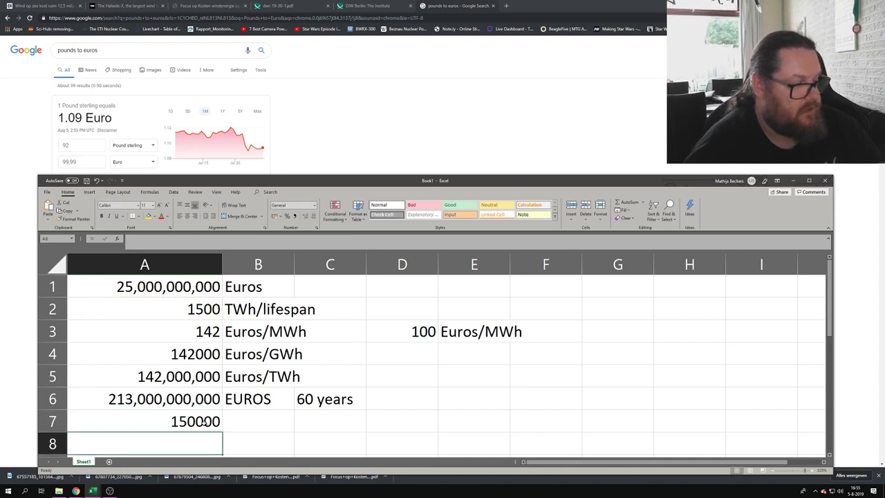
Scale up the price in D3 by adding zeros to make it 10000000
click(428, 329)
double_click(431, 330)
right_click(434, 332)
click(390, 354)
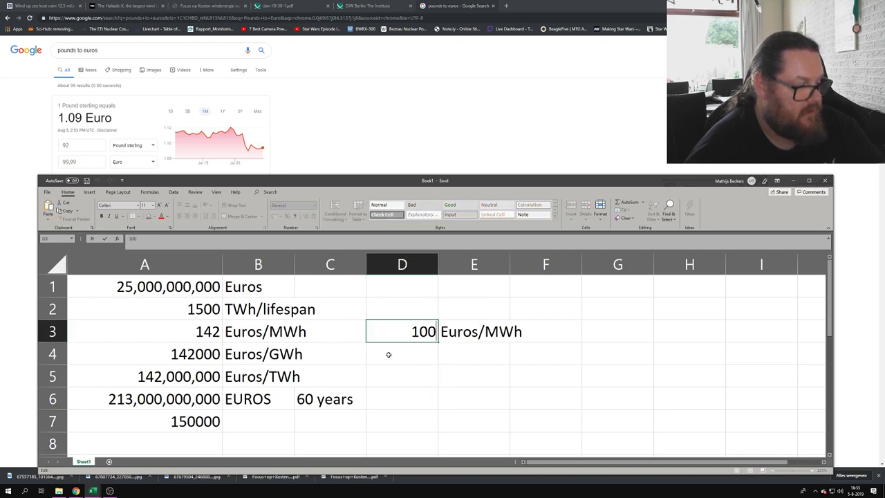
text(000000)
key(Return)
right_click(433, 319)
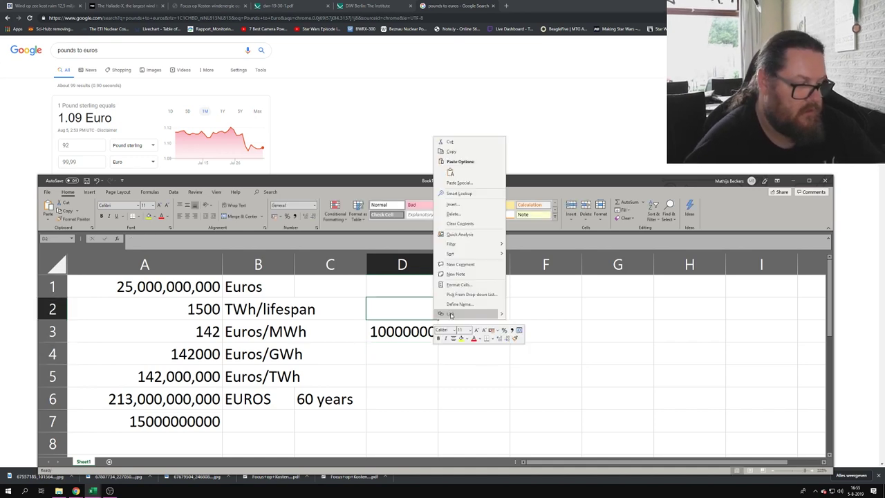
key(Escape)
Change the unit label in E3 to "Euros/TWh"
double_click(498, 332)
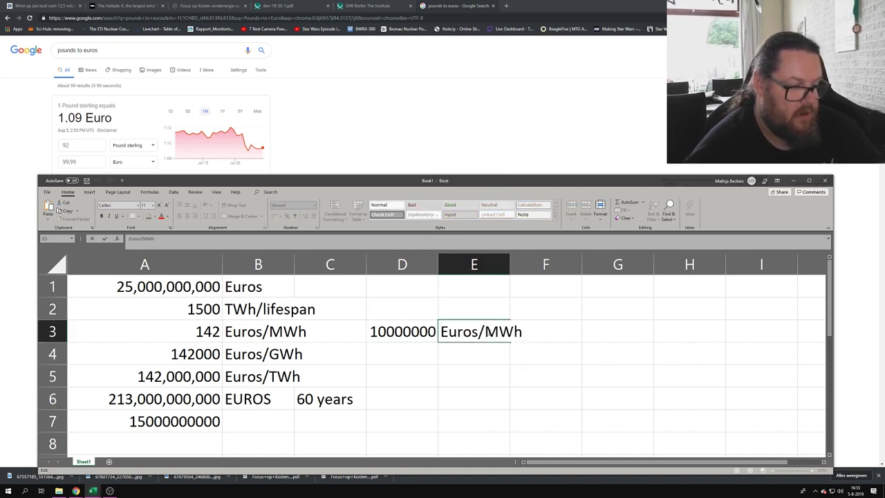
double_click(501, 332)
key(shift+Left)
key(shift+Left)
text(T)
key(Return)
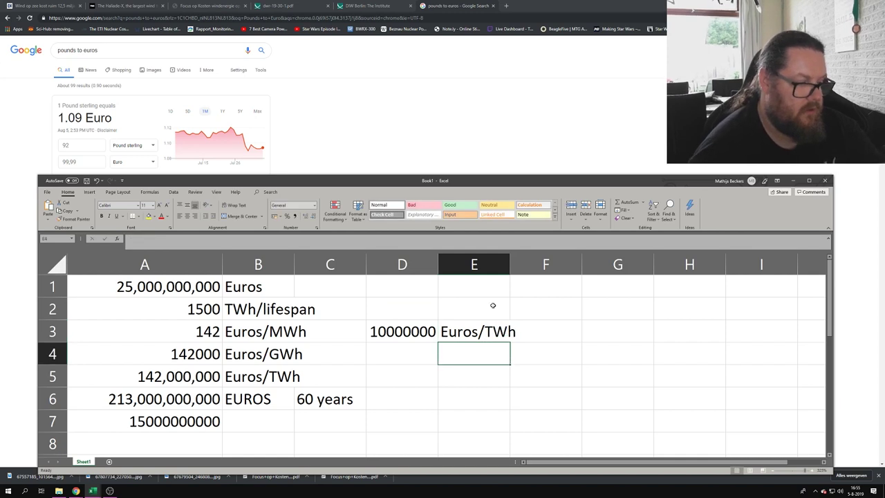
Format cell D3 as a Number with a thousands separator and 0 decimal places
click(400, 328)
right_click(391, 334)
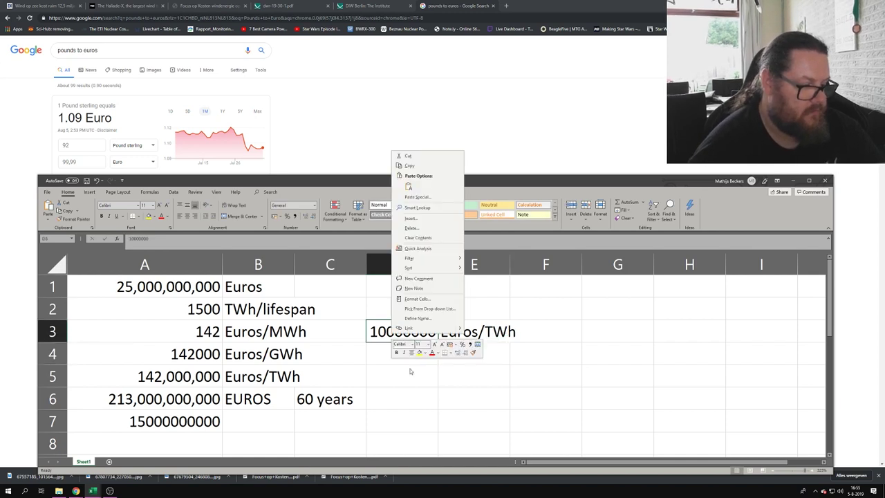
click(417, 298)
click(349, 250)
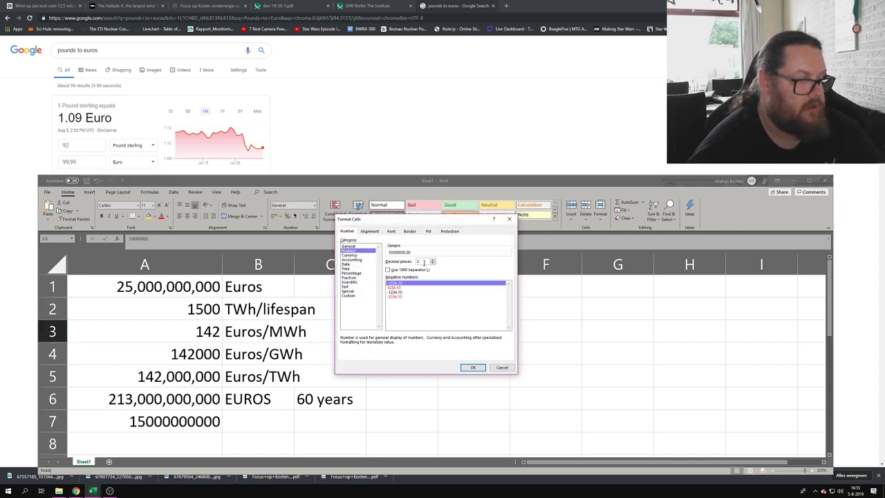
click(432, 263)
click(432, 263)
click(387, 269)
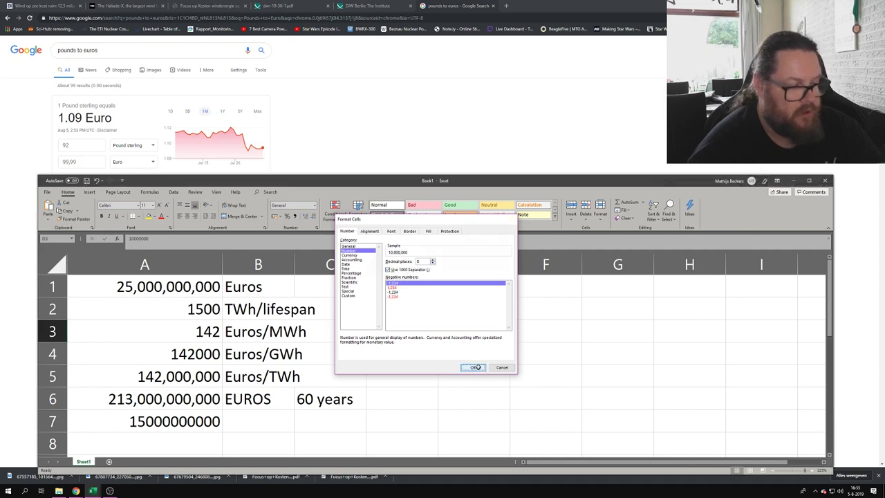
click(473, 367)
click(512, 375)
Correct the price in D3 to 100,000,000
double_click(382, 331)
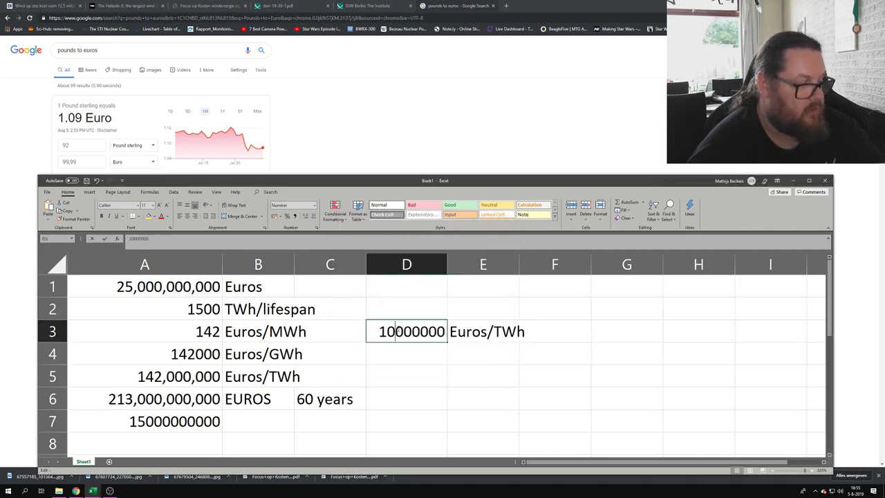
text(0)
key(Return)
Calculate the difference between the two lifetime revenues in A8 with the formula =A6-A7
click(151, 435)
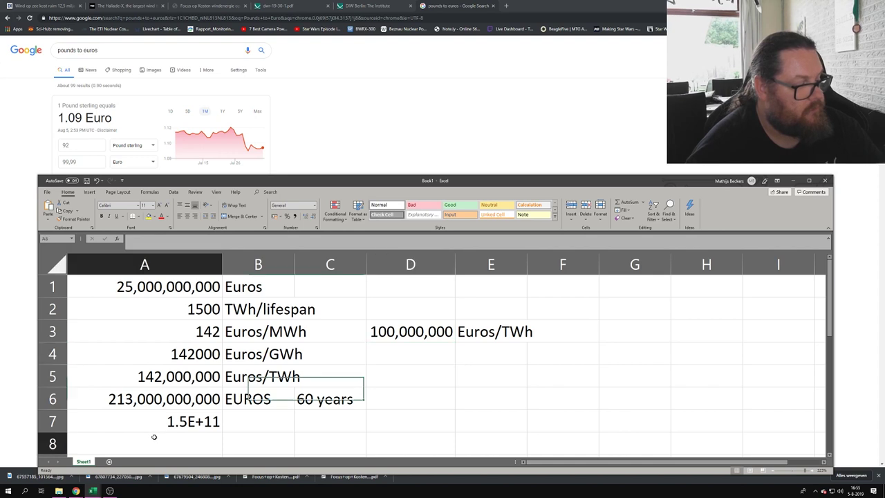
text(=)
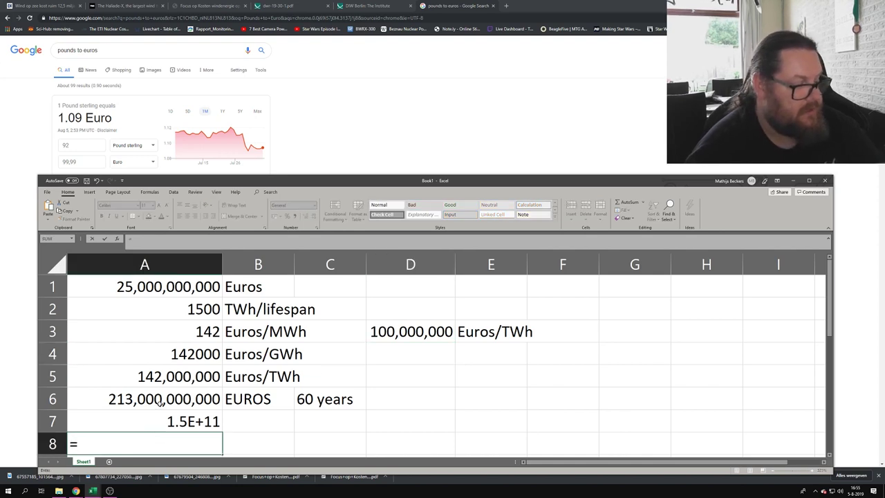
click(162, 404)
text(-)
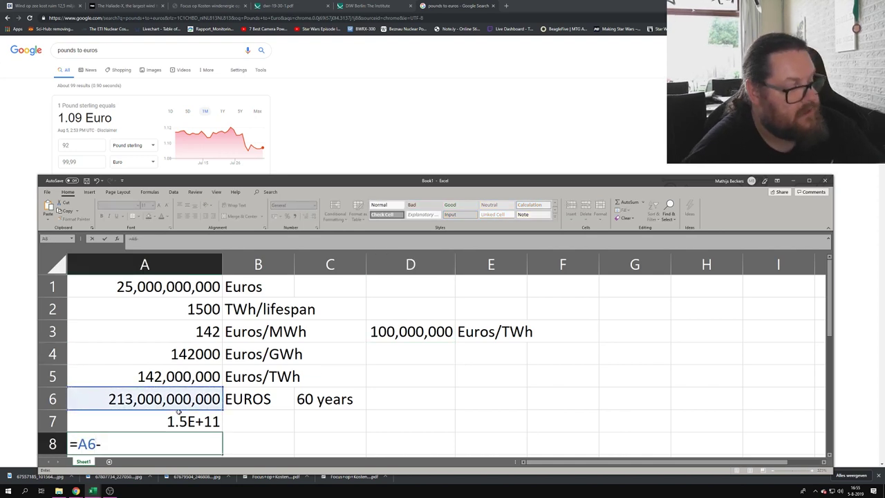
click(193, 419)
key(Return)
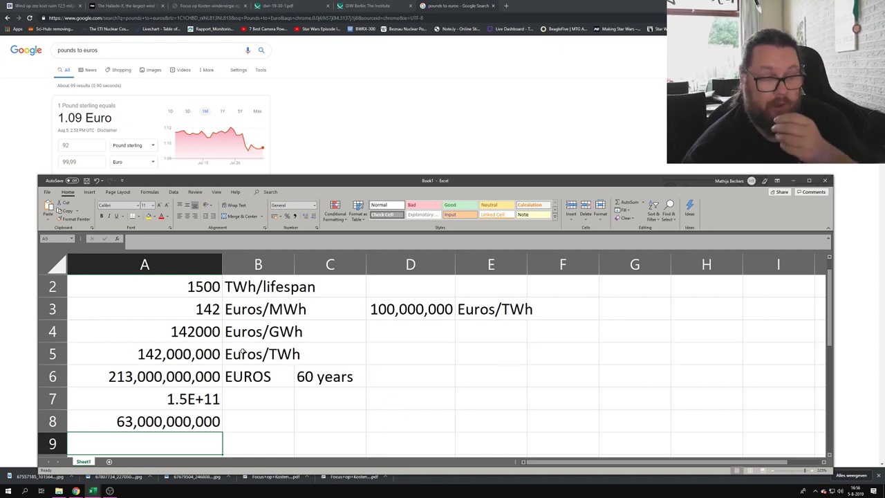
Switch to the Cost Benefit Analysis workbook and examine the Hinkley Point C energy costs at the 6% rate
mouse_move(92, 490)
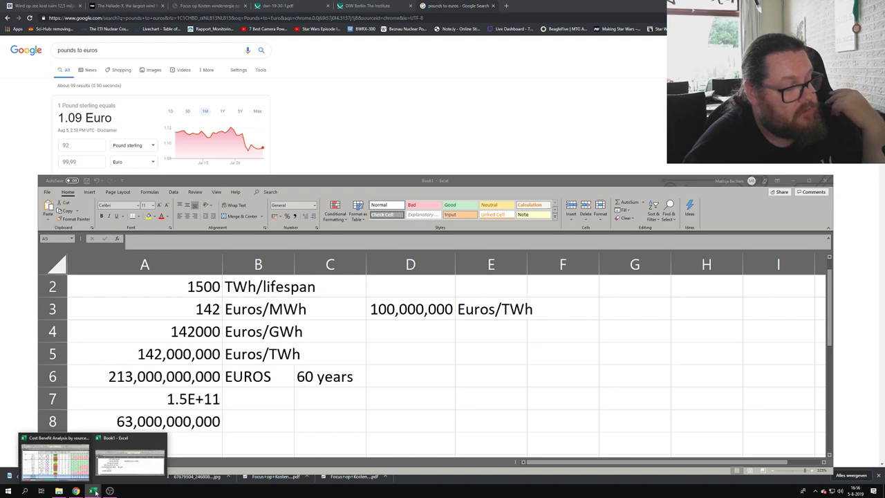
click(55, 456)
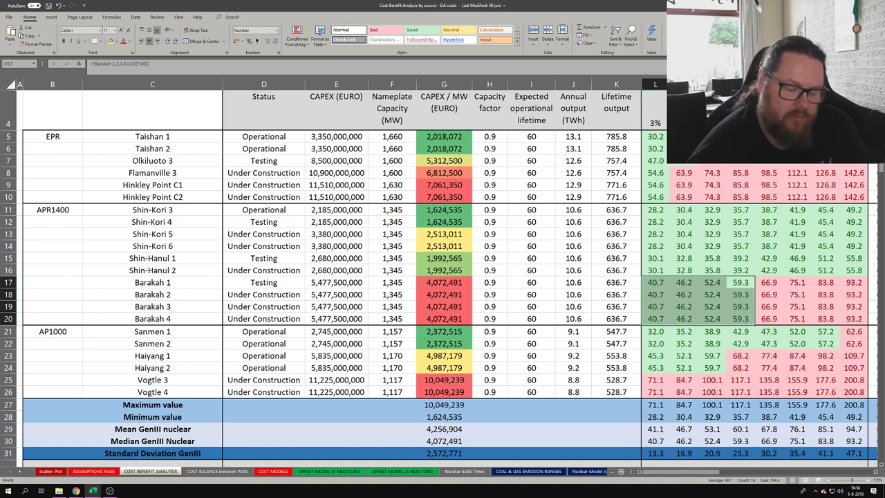
click(684, 123)
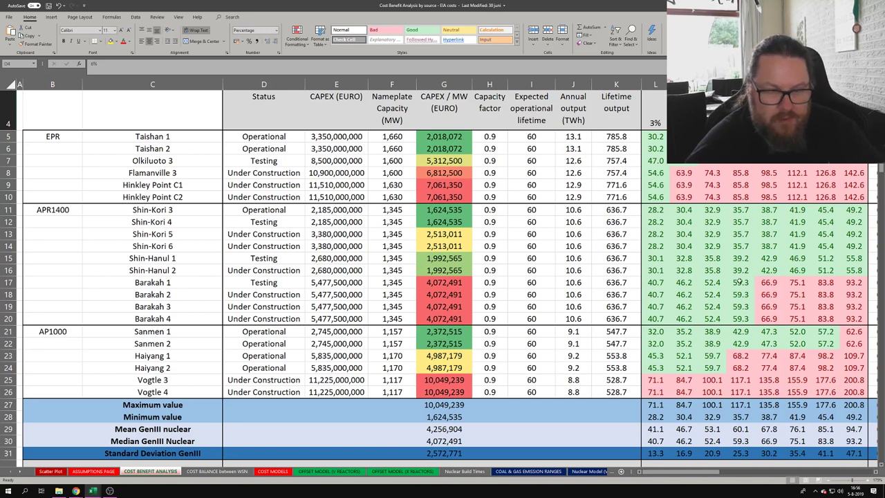
scroll(439, 278, up, 1)
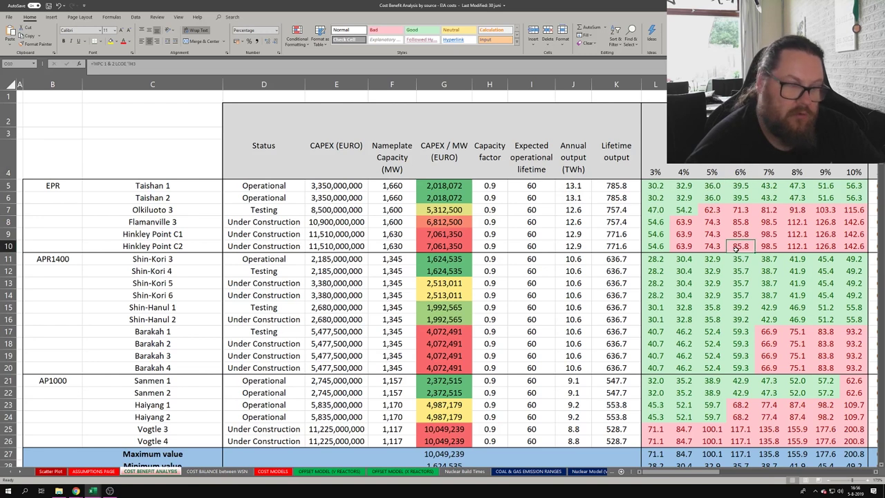
click(740, 237)
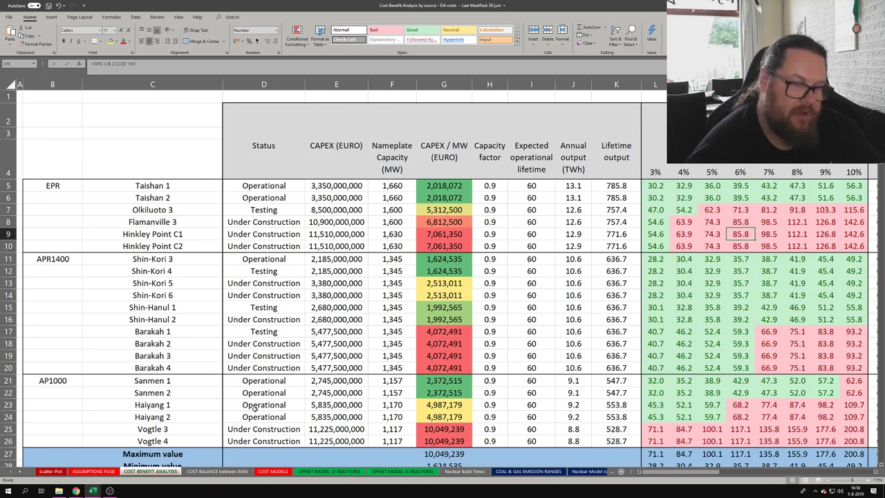
Switch to the Book1 workbook and change the Euros/TWh price in D3 to 85,800,000
mouse_move(93, 491)
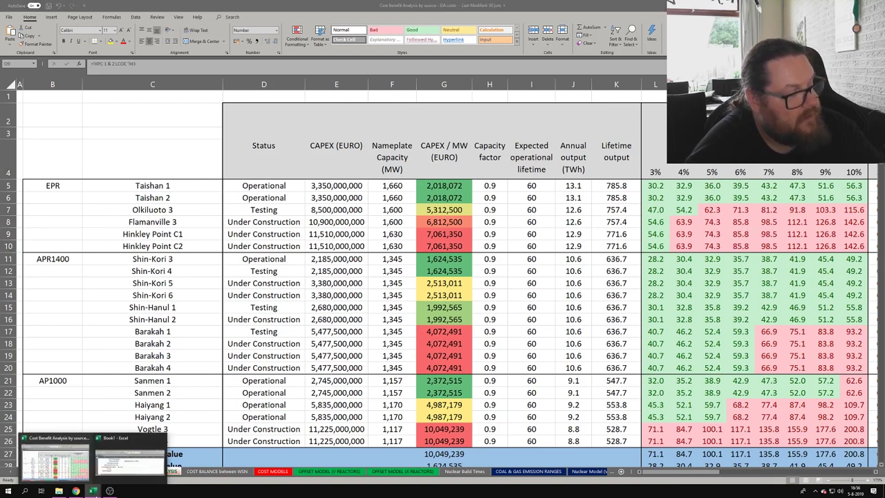
click(130, 457)
double_click(373, 309)
drag(378, 309, 404, 309)
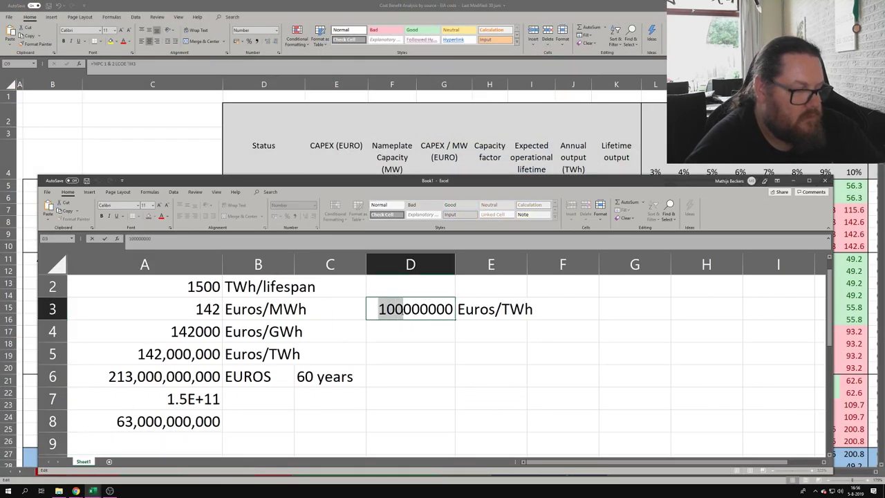
click(386, 309)
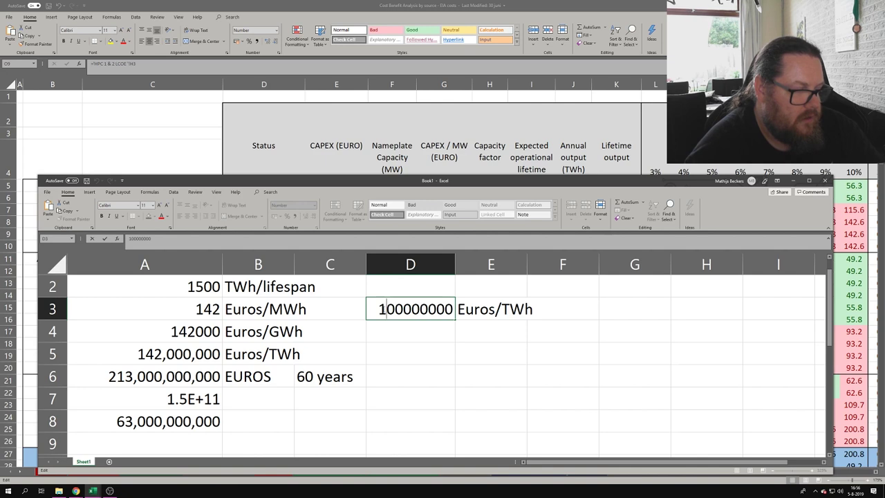
key(BackSpace)
drag(386, 309, 412, 309)
text(858)
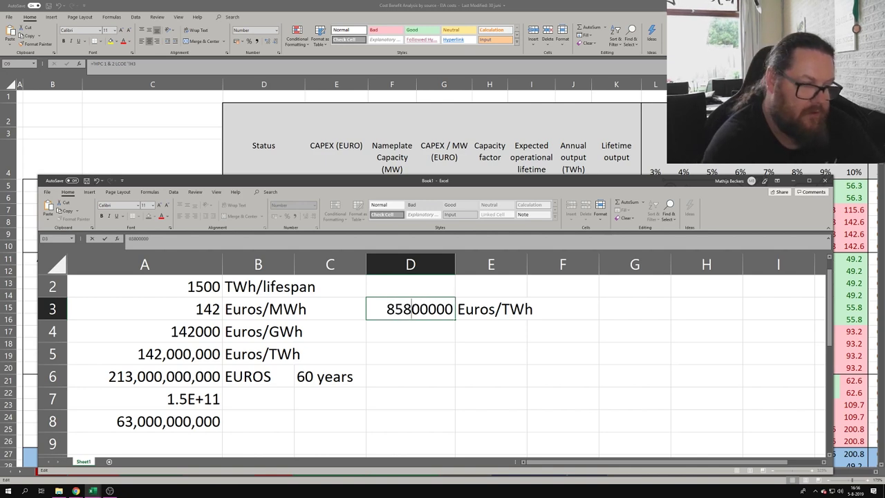
key(Return)
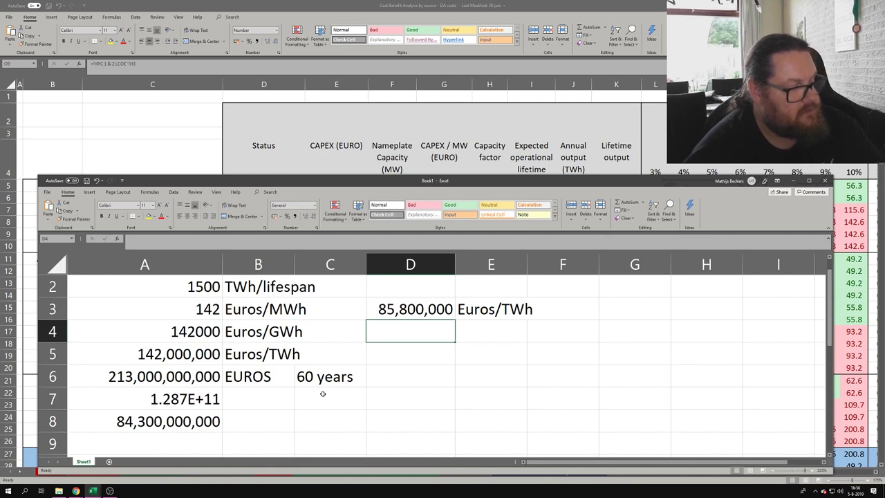
Format cell A7 as a Number with a thousands separator and 0 decimal places
scroll(280, 419, down, 1)
scroll(280, 419, up, 1)
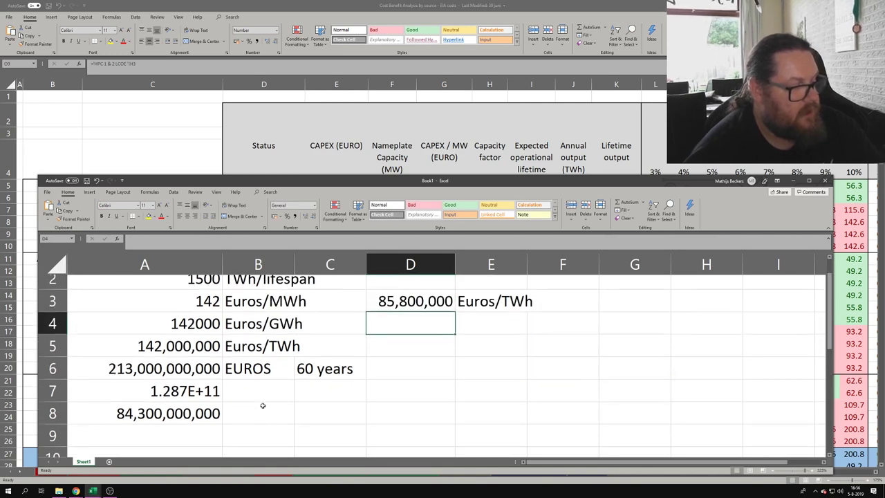
right_click(184, 398)
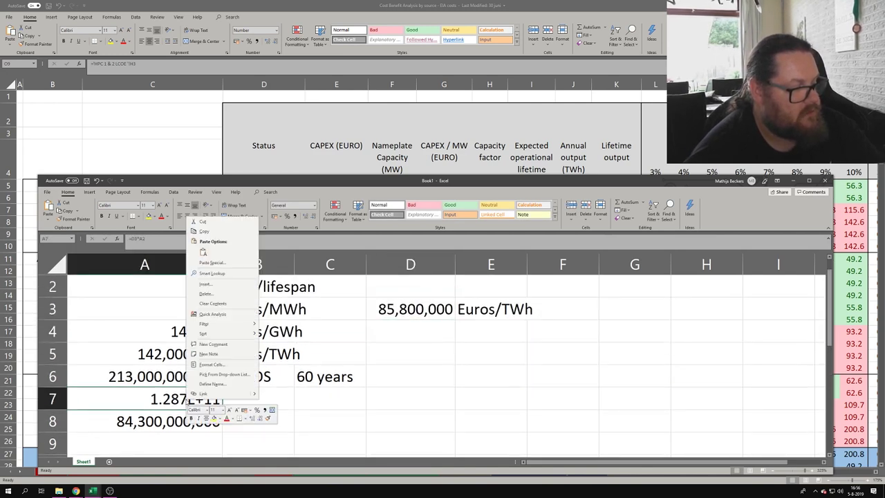
click(221, 365)
click(159, 316)
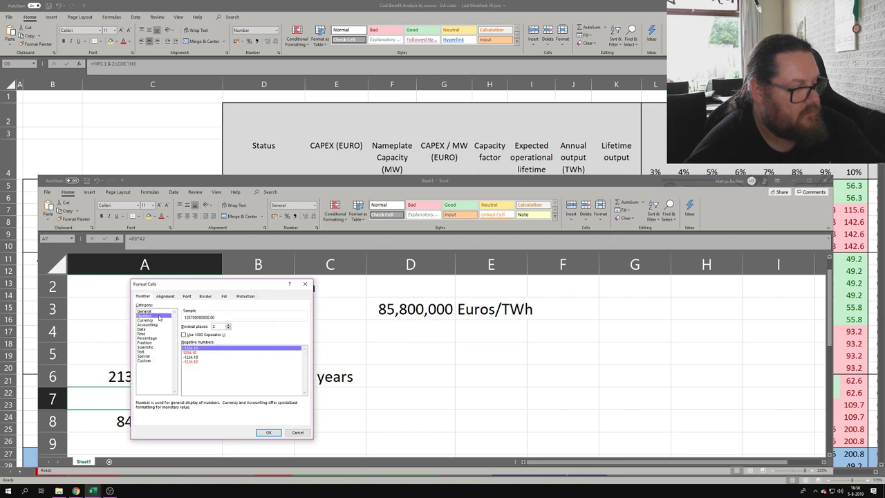
click(228, 329)
click(229, 329)
click(183, 335)
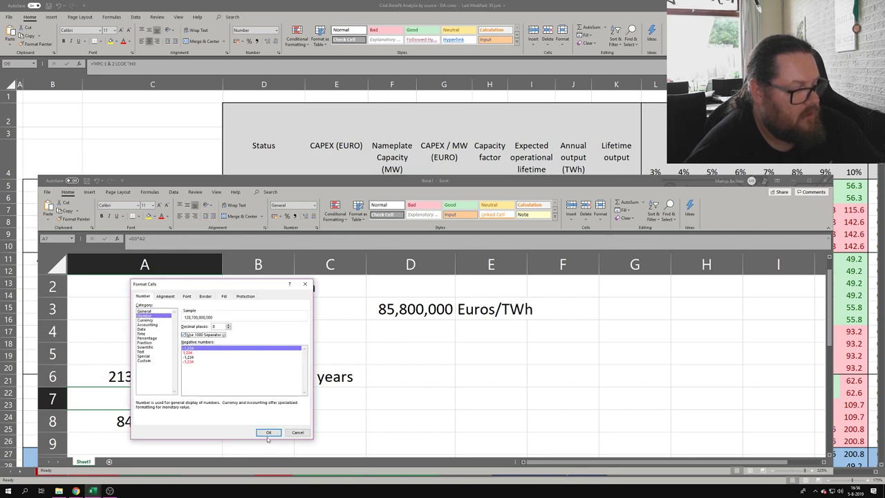
click(268, 432)
Undo the number formatting of A7 and the last price change in D3
click(314, 404)
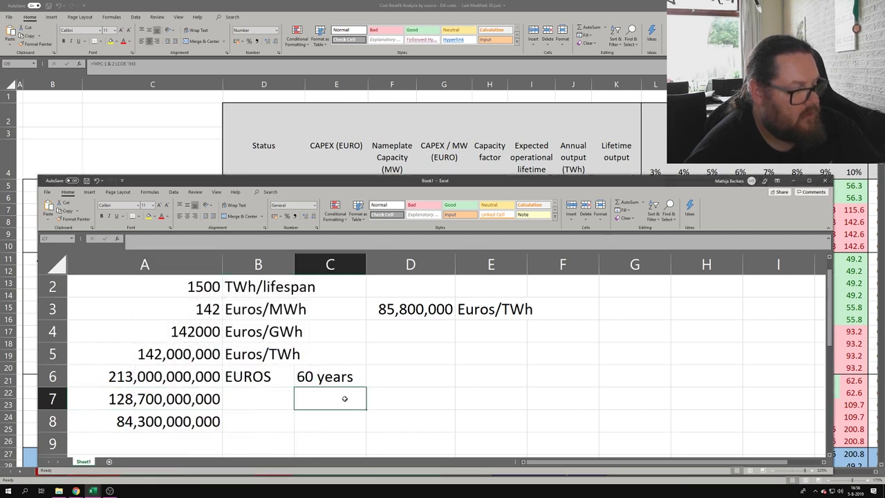
click(240, 393)
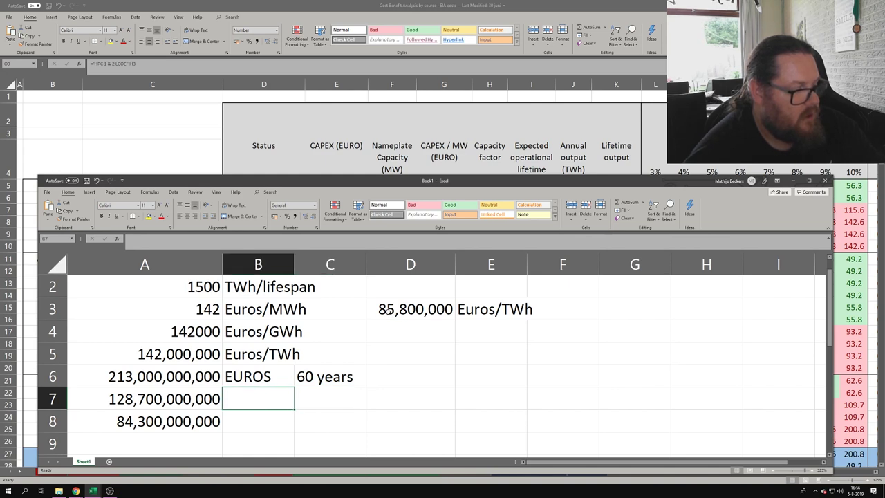
click(97, 181)
click(97, 180)
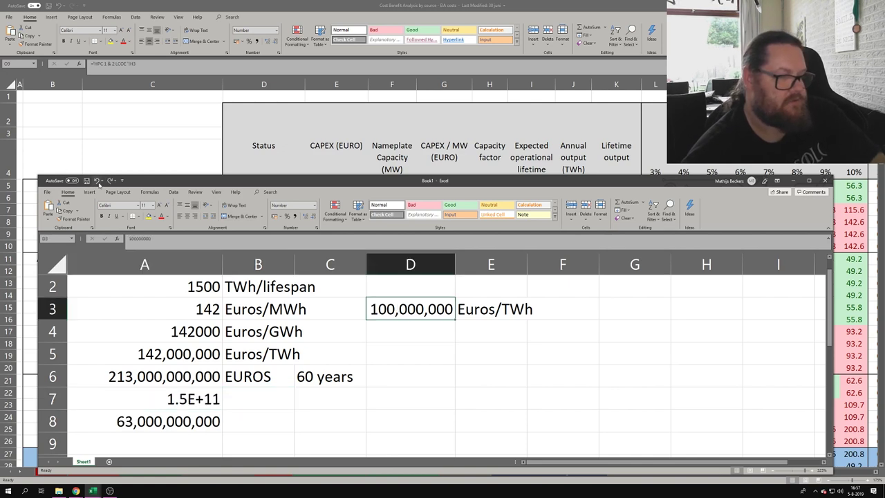
Set the Euros/MWh price in A3 to 85.8
click(196, 311)
text(85)
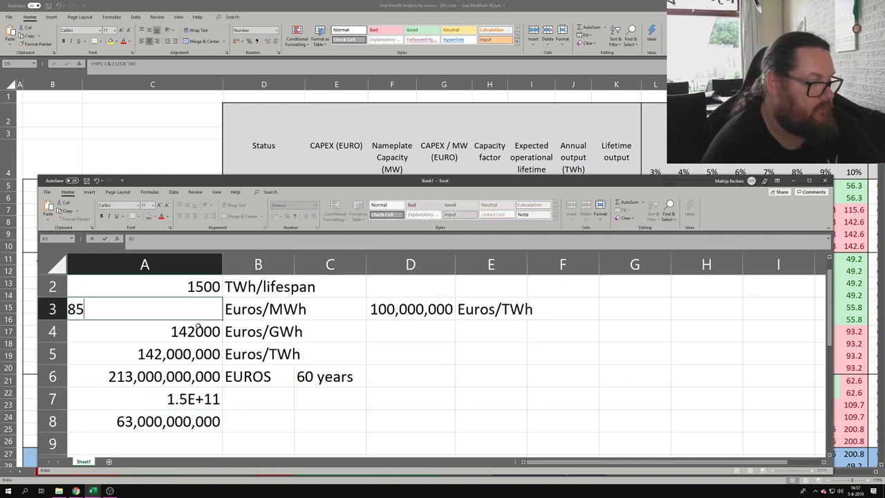
text(.8)
key(Return)
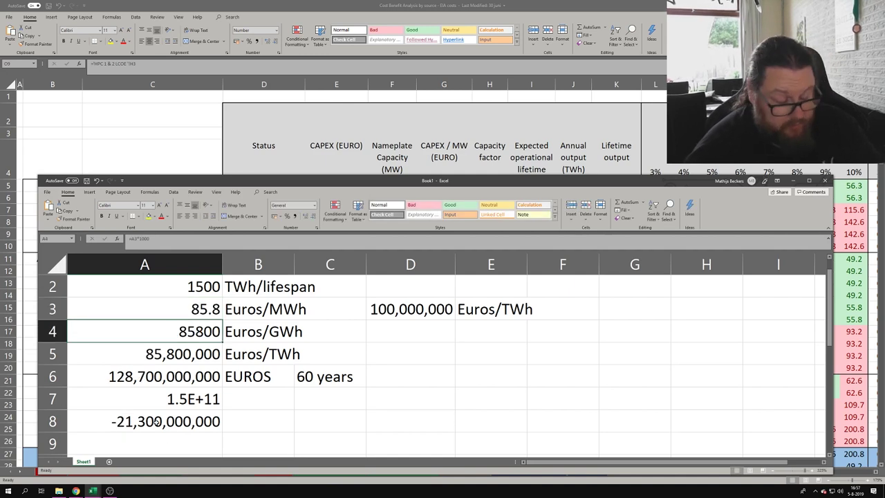
Label the revenue difference in row 8 by entering PROFIT in B8
click(246, 423)
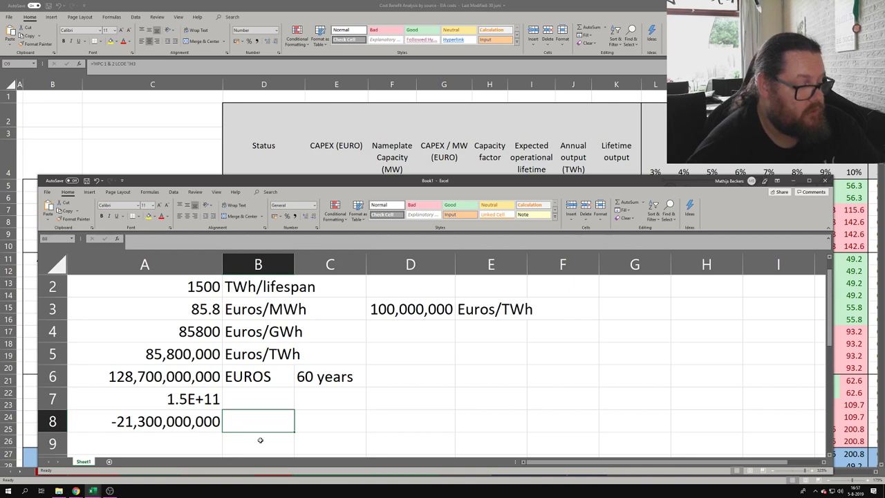
text(PROFIT)
key(Return)
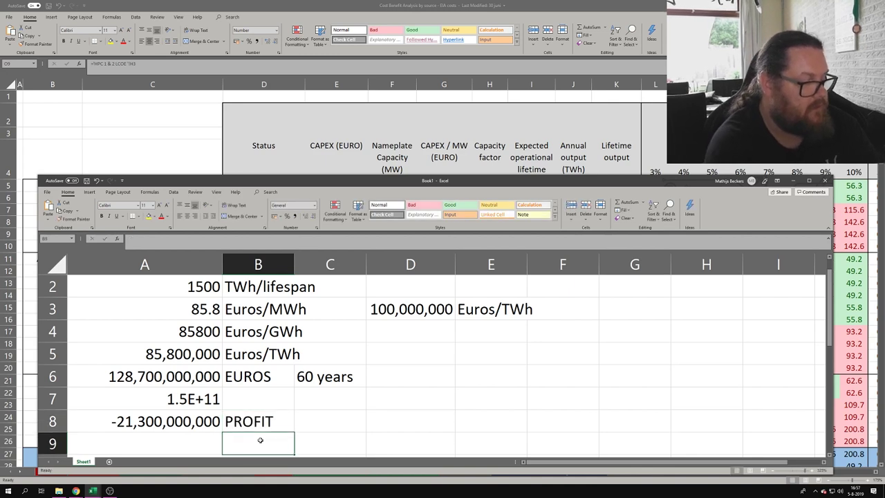
Replace the profit calculation in A8 with the formula =A7-A6
click(178, 400)
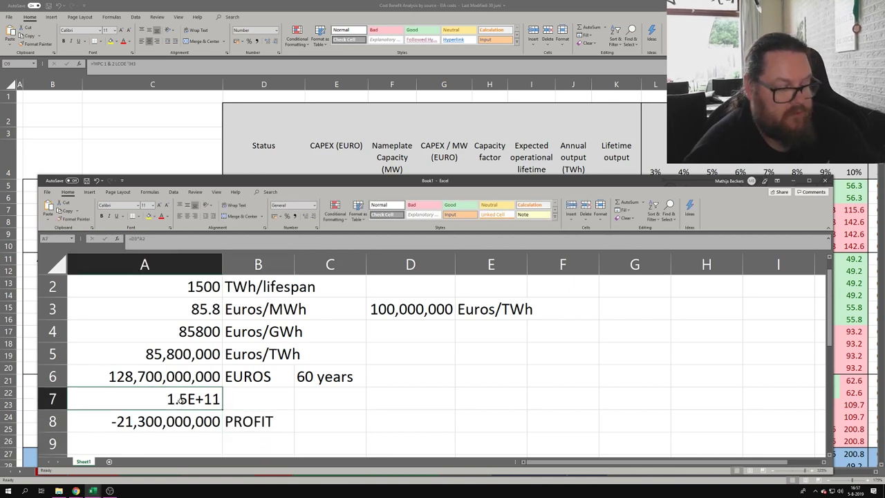
click(158, 416)
text(=)
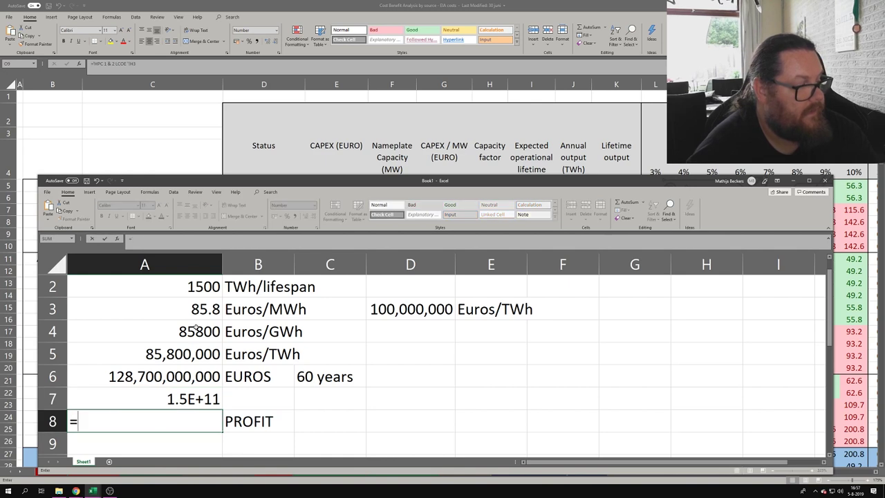
click(208, 399)
text(-)
click(199, 377)
key(Return)
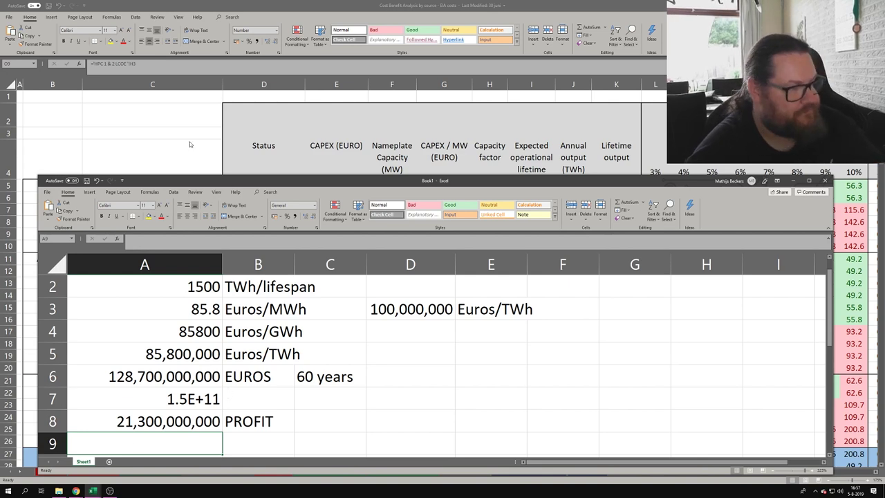
Switch to the Cost Benefit Analysis workbook and highlight the EPR reactors' energy costs in the 6% column
click(318, 166)
drag(742, 172, 738, 246)
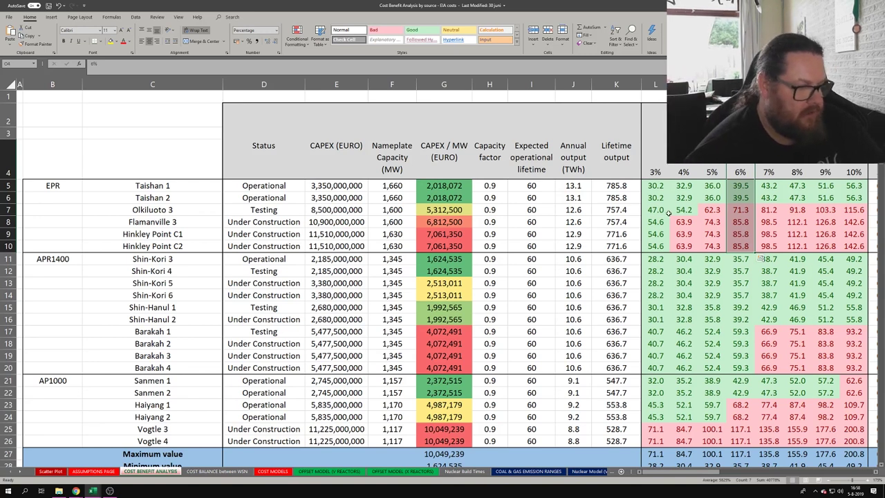
Switch to Chrome and bring up the DIW report dwr-19-30-1.pdf
mouse_move(77, 489)
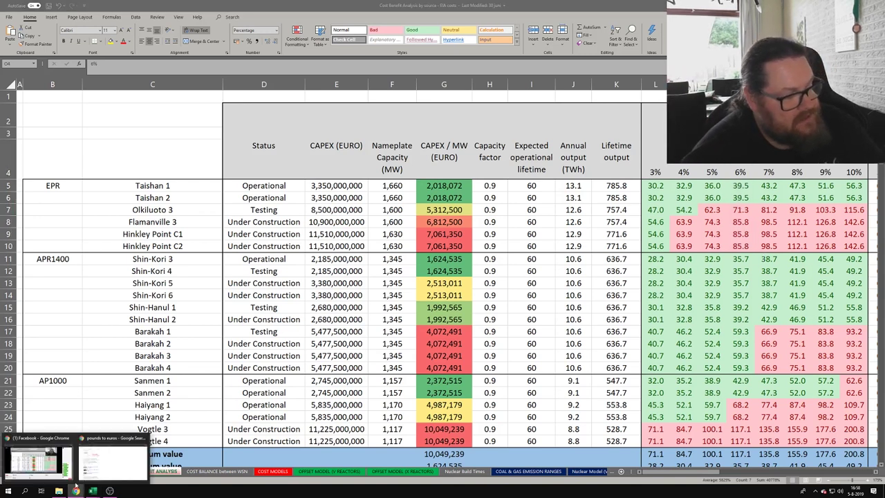
click(122, 469)
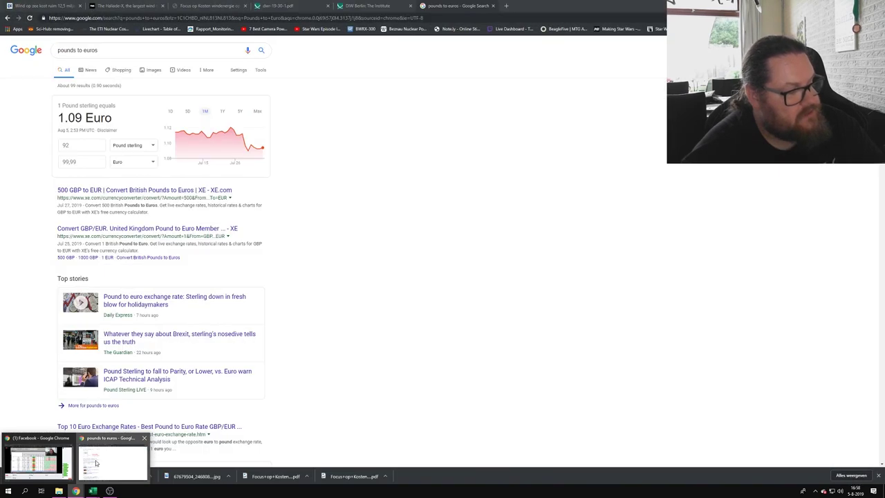
key(ctrl+shift+Tab)
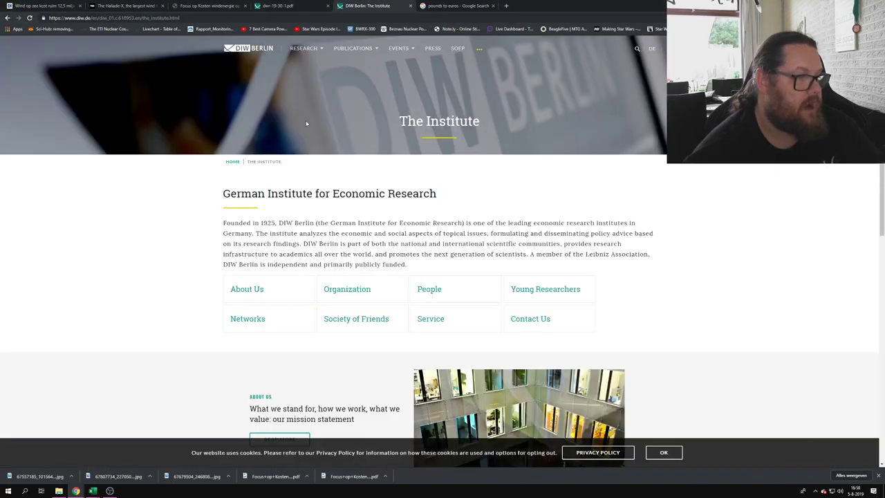
click(301, 5)
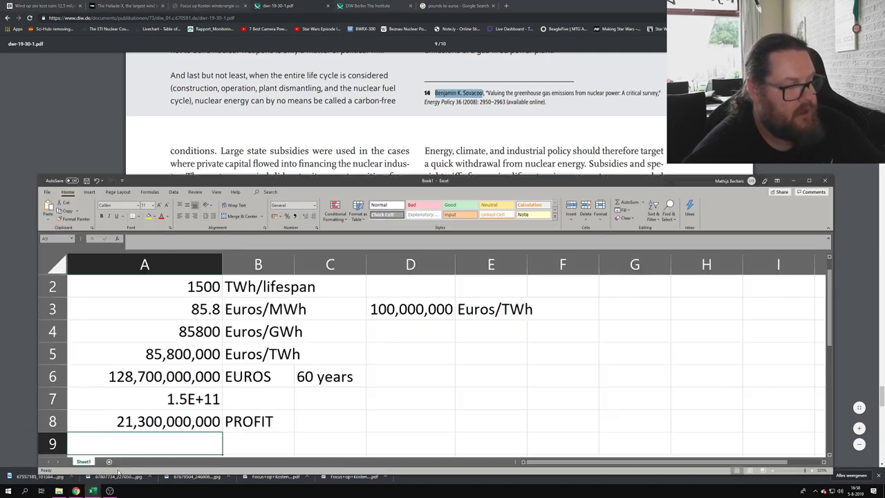
Return from the report to the Excel workbooks to review the cost figures
click(93, 490)
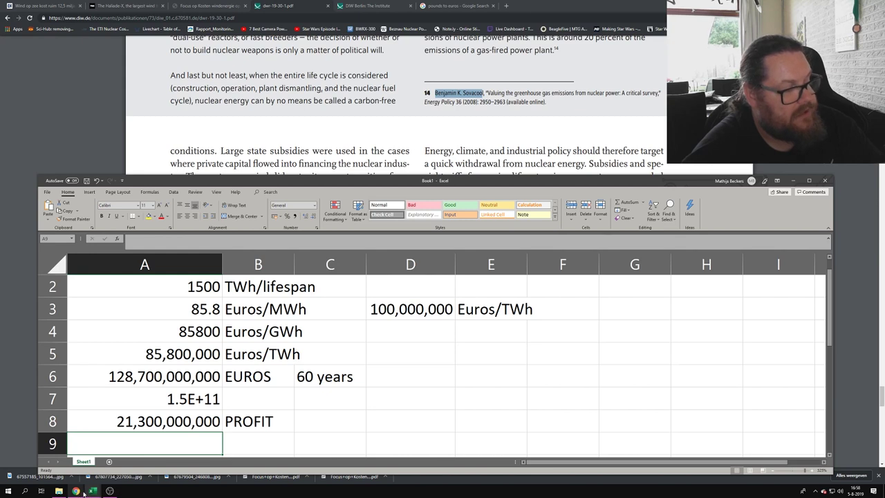
mouse_move(92, 490)
click(128, 450)
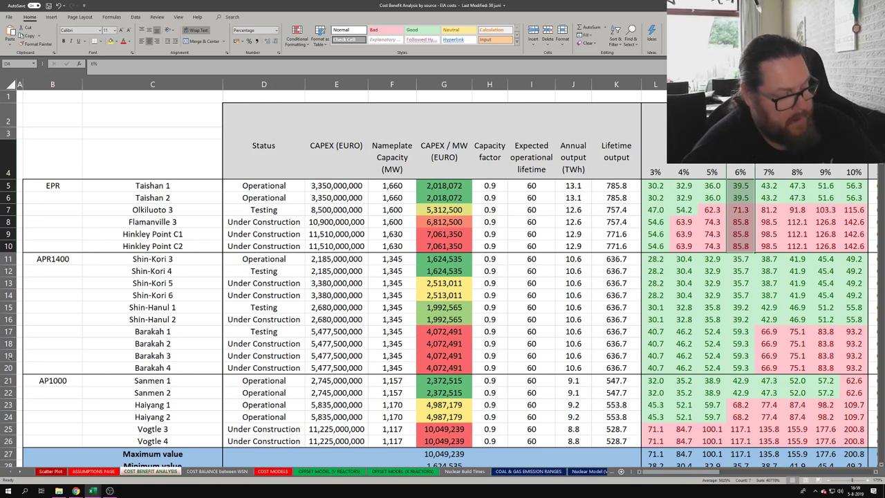
Bring Book1 forward, try a price of 60,000,000 Euros/TWh in D3, and undo the change
click(92, 491)
click(129, 456)
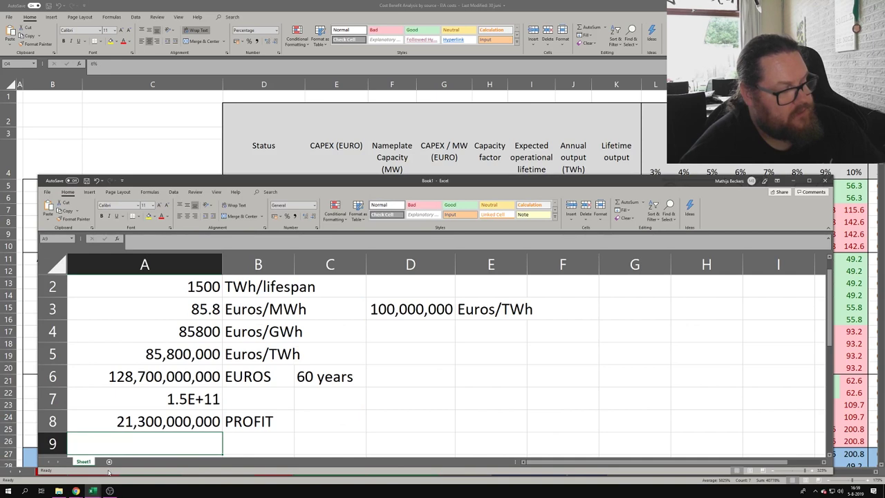
click(279, 339)
double_click(394, 308)
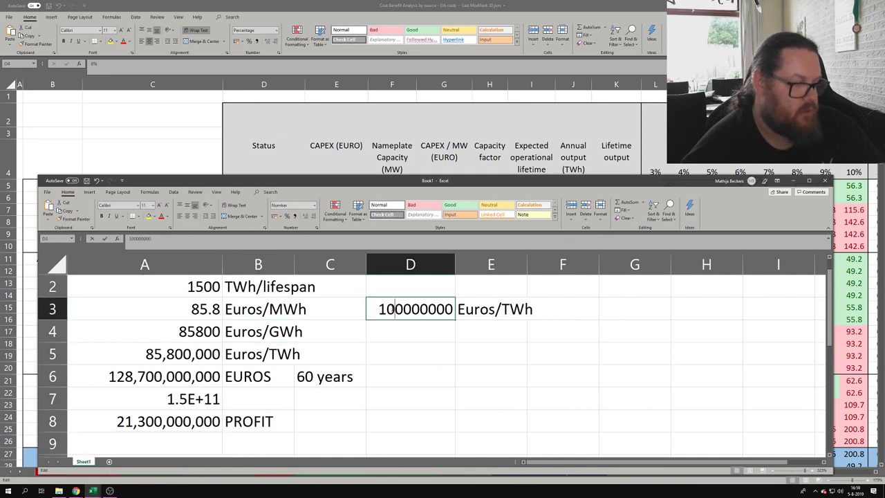
drag(404, 308, 380, 309)
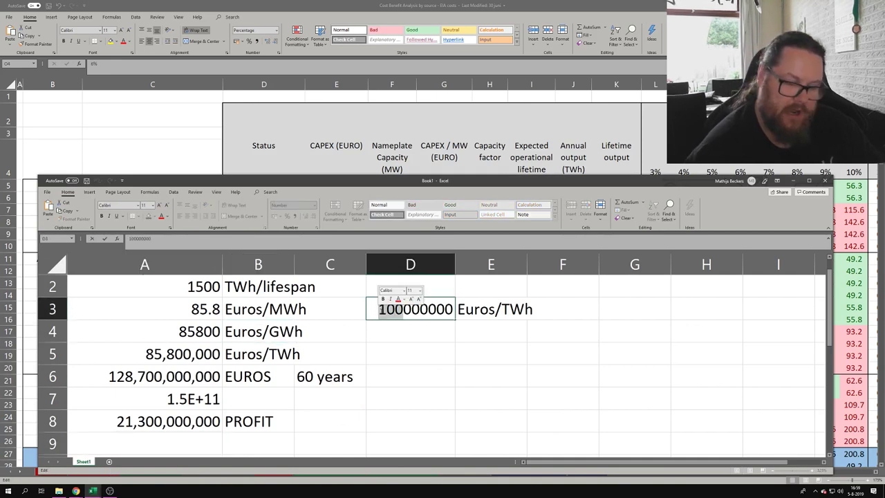
text(60)
key(Return)
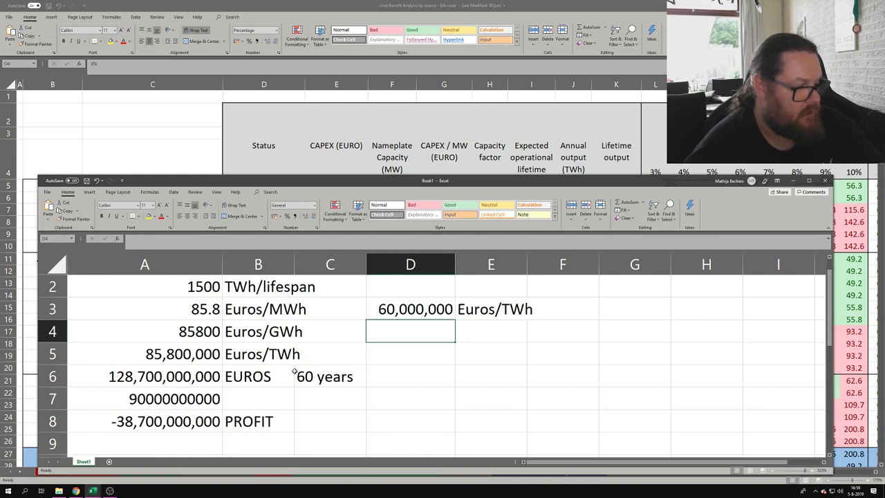
click(97, 181)
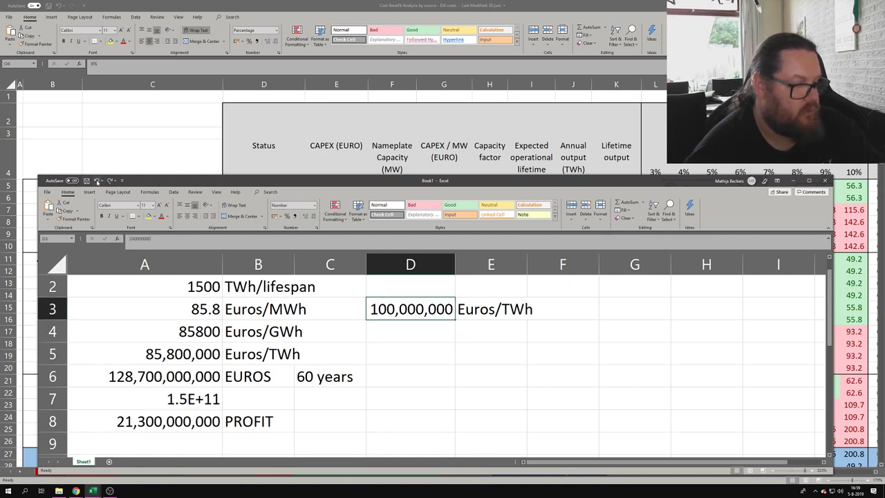
Set the Euros/TWh price in D3 to 60,000,000
double_click(373, 307)
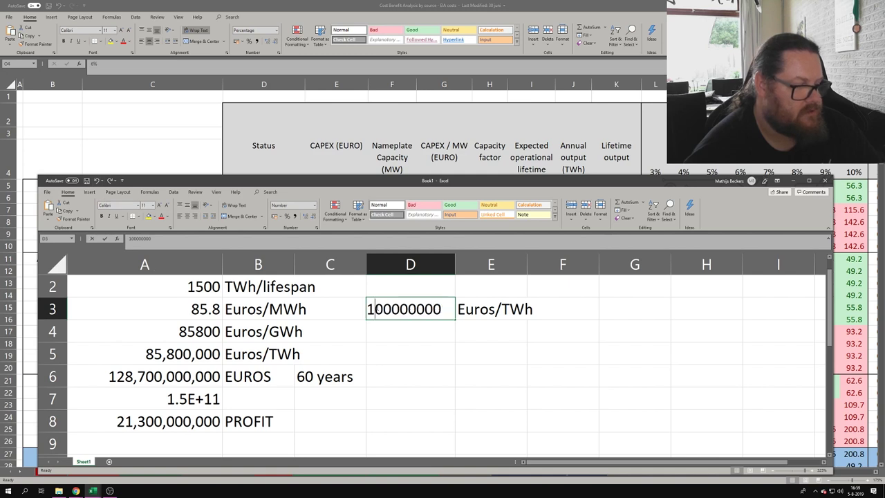
drag(367, 308, 383, 309)
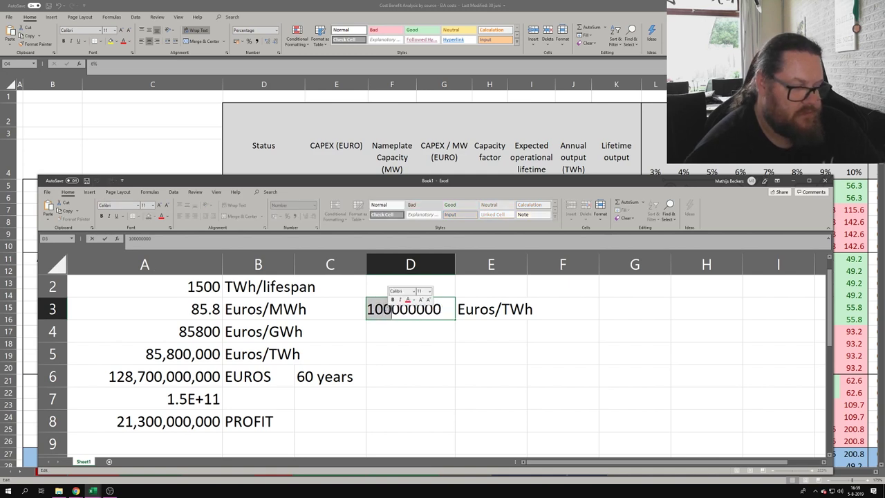
text(6)
key(Return)
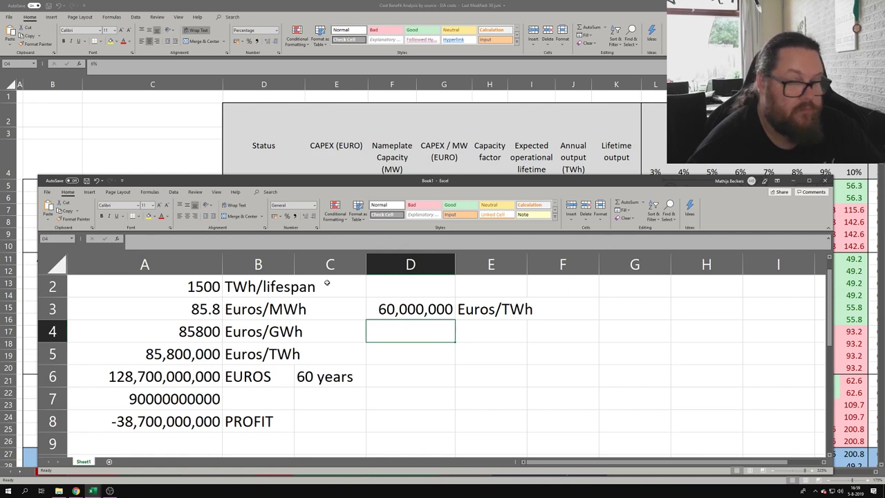
mouse_move(92, 491)
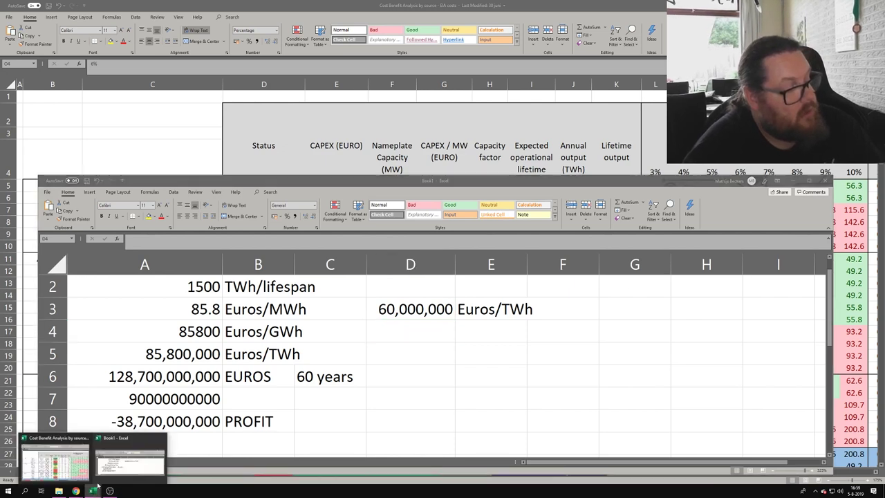
Check the Taishan 3% cost in the Cost Benefit Analysis workbook and set the Euros/MWh value in A3 of Book1 to 30.2
click(77, 464)
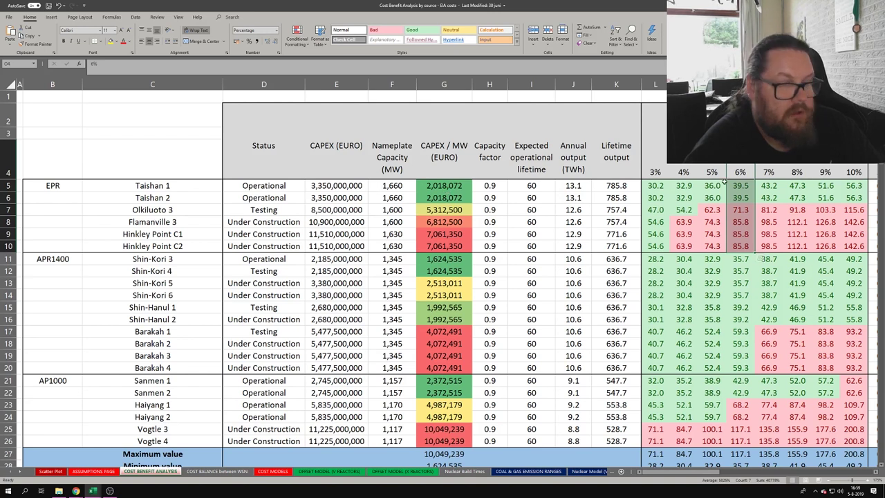
drag(655, 185, 655, 199)
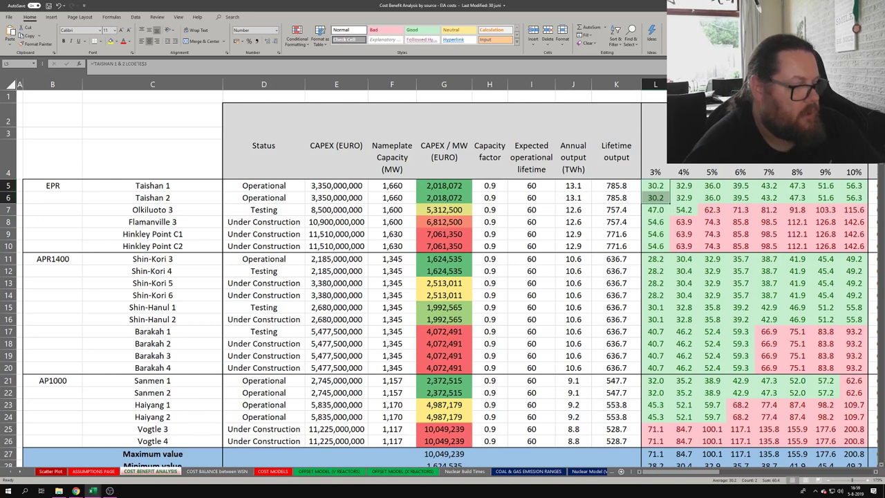
click(92, 490)
click(130, 456)
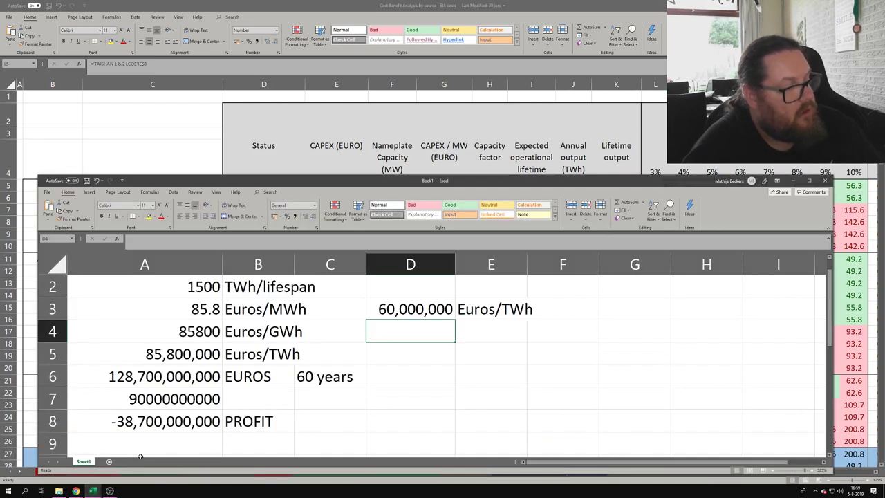
click(199, 311)
text(30.2)
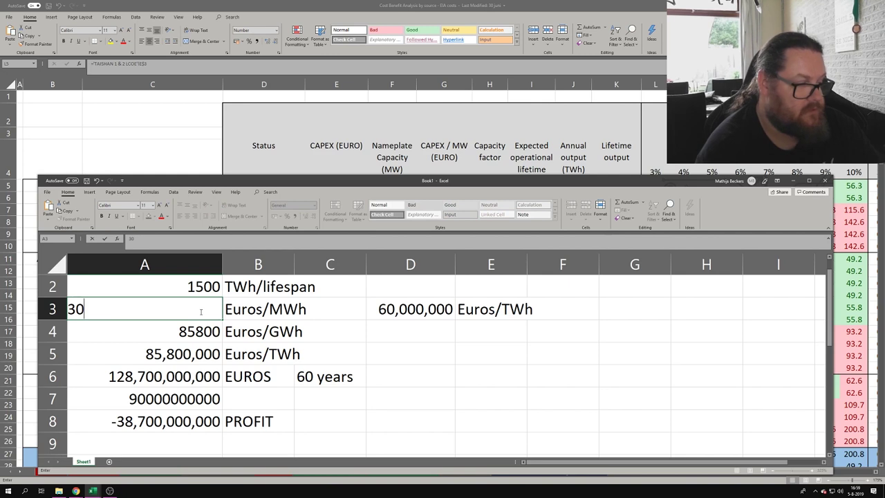
key(Return)
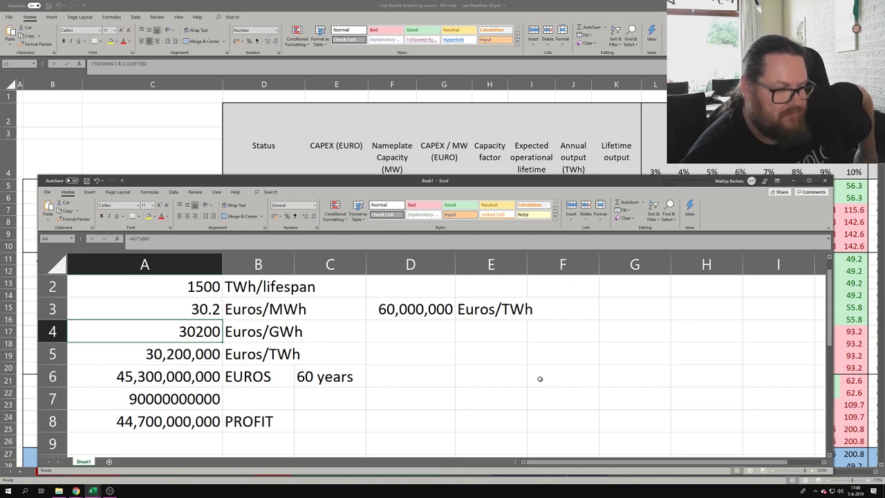
Format A7 as a number with a thousands separator and no decimal places
right_click(118, 399)
click(161, 363)
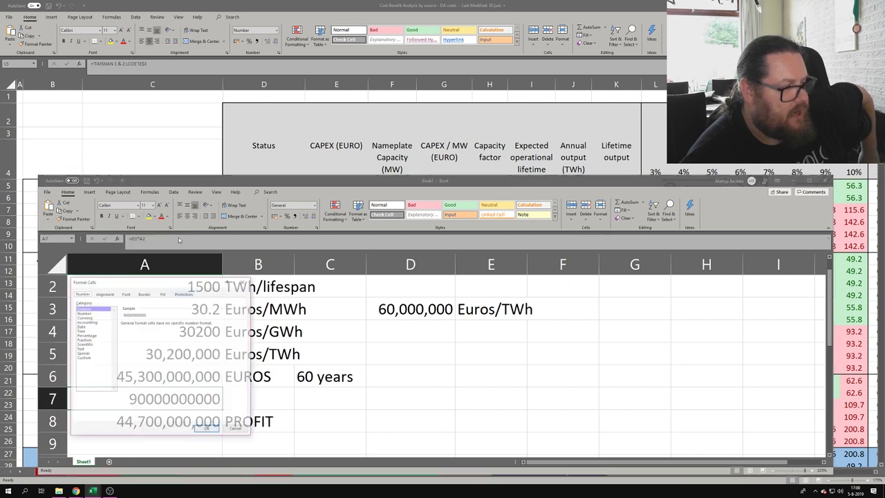
click(99, 316)
click(94, 313)
click(166, 324)
click(166, 325)
click(134, 332)
click(207, 429)
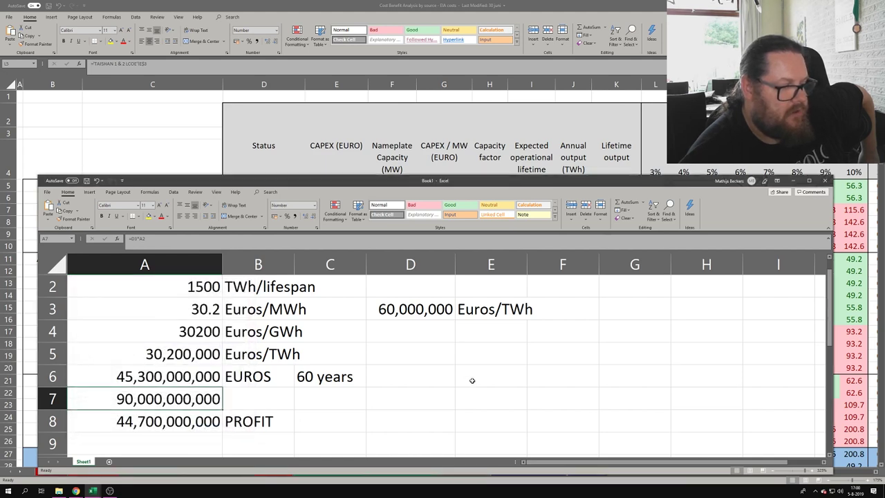
click(472, 380)
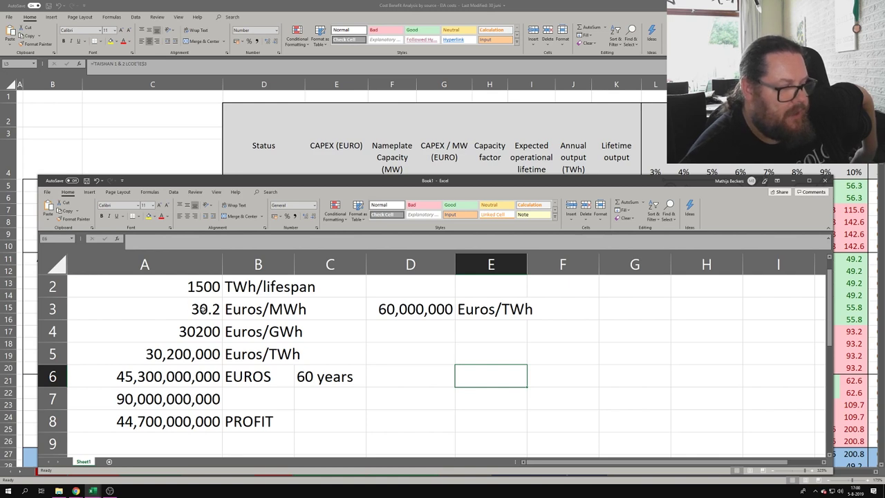
Enter 14000000 in D4 and format it as a number with a thousands separator and no decimal places
click(408, 335)
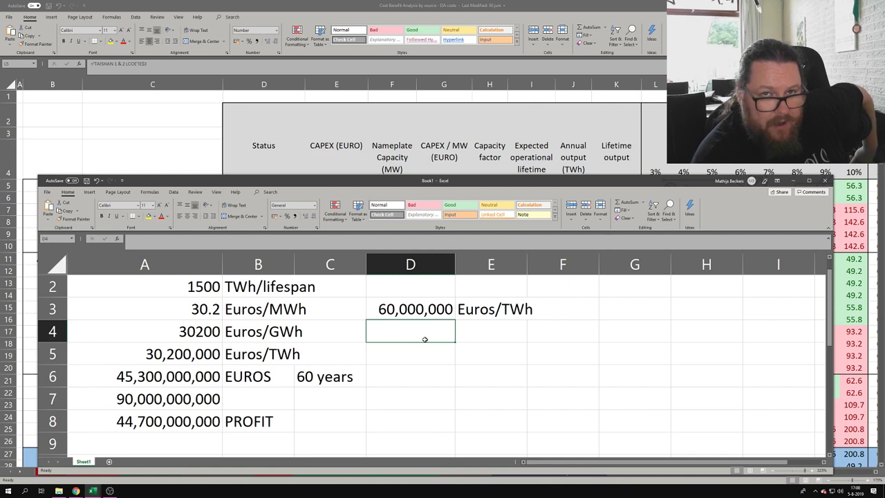
text(14000000)
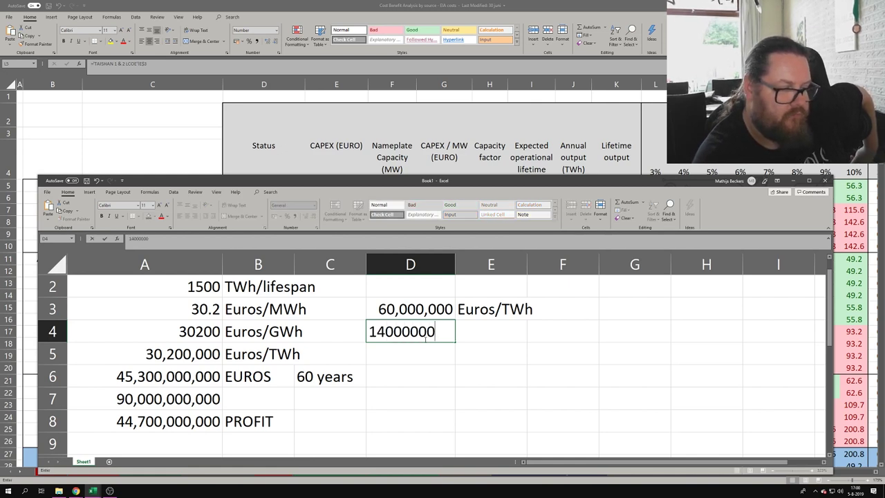
key(Return)
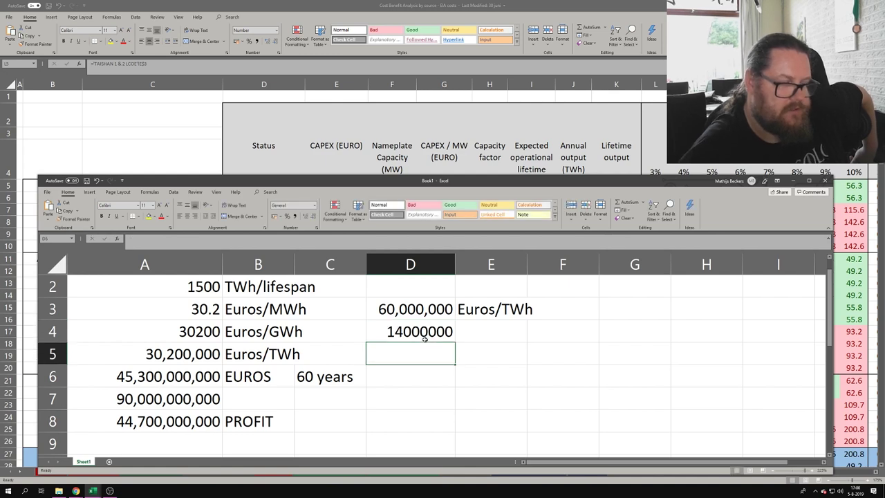
right_click(410, 330)
click(434, 293)
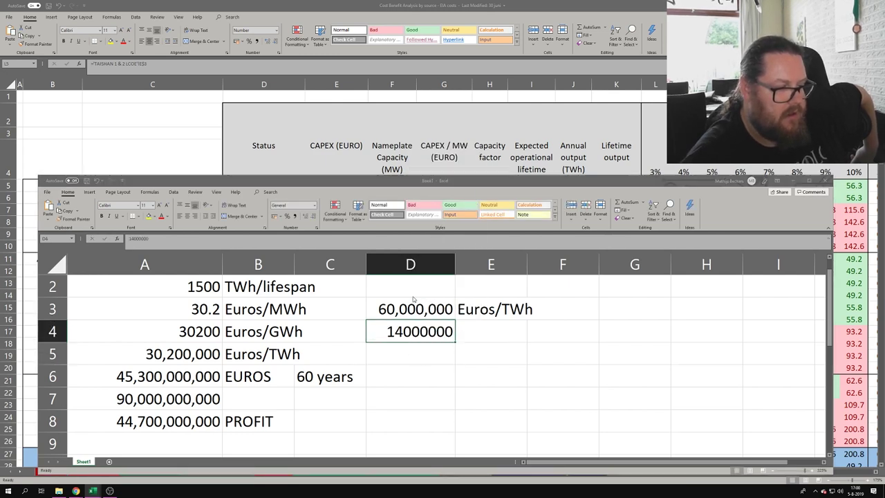
click(361, 248)
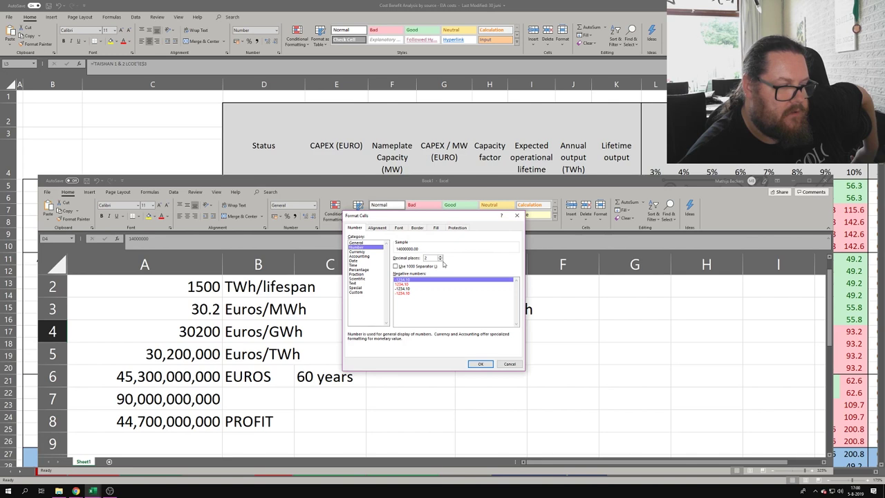
click(412, 267)
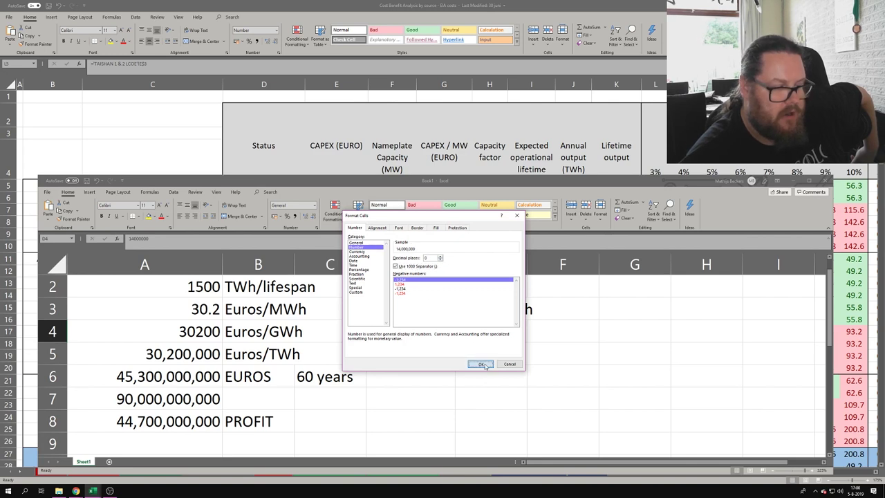
click(480, 363)
click(482, 377)
Correct the amount in D4 to 140,000,000
double_click(435, 330)
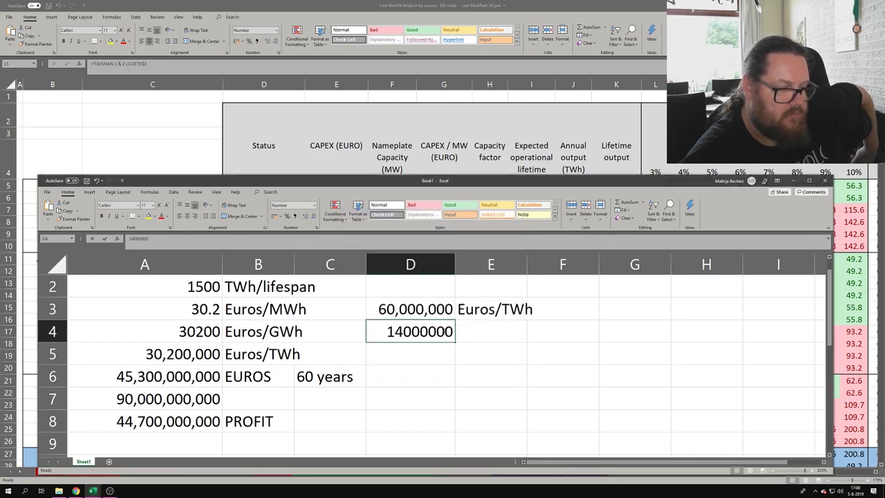
text(0)
key(Return)
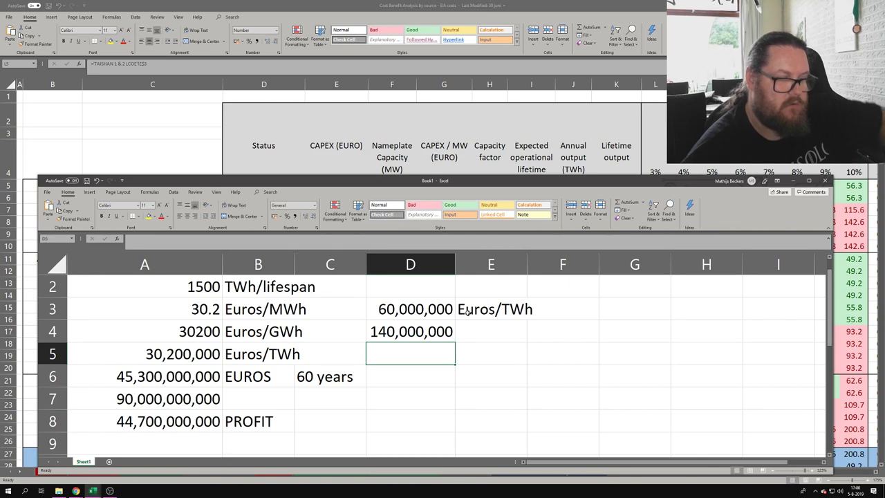
click(563, 308)
text(COST)
key(BackSpace)
key(BackSpace)
key(BackSpace)
key(BackSpace)
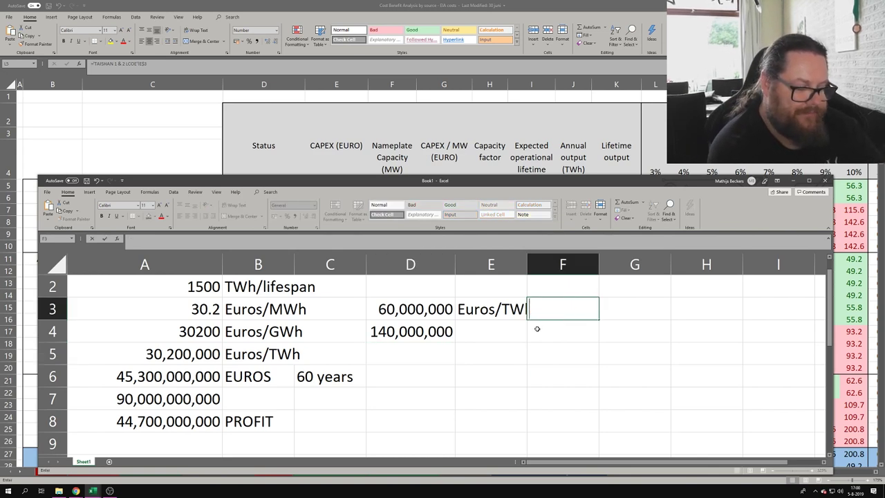
text(ELECTRICIT)
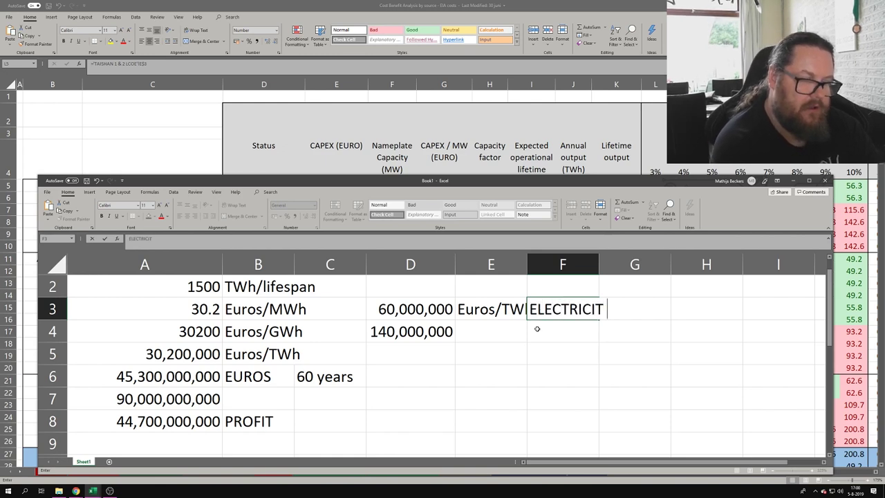
key(BackSpace)
key(BackSpace)
text(ITY PRICE)
key(BackSpace)
key(BackSpace)
key(BackSpace)
key(BackSpace)
key(BackSpace)
key(BackSpace)
key(BackSpace)
key(BackSpace)
key(BackSpace)
key(BackSpace)
key(BackSpace)
key(BackSpace)
key(BackSpace)
key(BackSpace)
key(BackSpace)
key(BackSpace)
key(BackSpace)
key(BackSpace)
Enter the label WHAT WE PAY FOR THE ELECTRICITY PRODUCTION in F3 and fit column E's width to its contents
text(WHAT WE PAYU)
key(BackSpace)
key(BackSpace)
text(FOR )
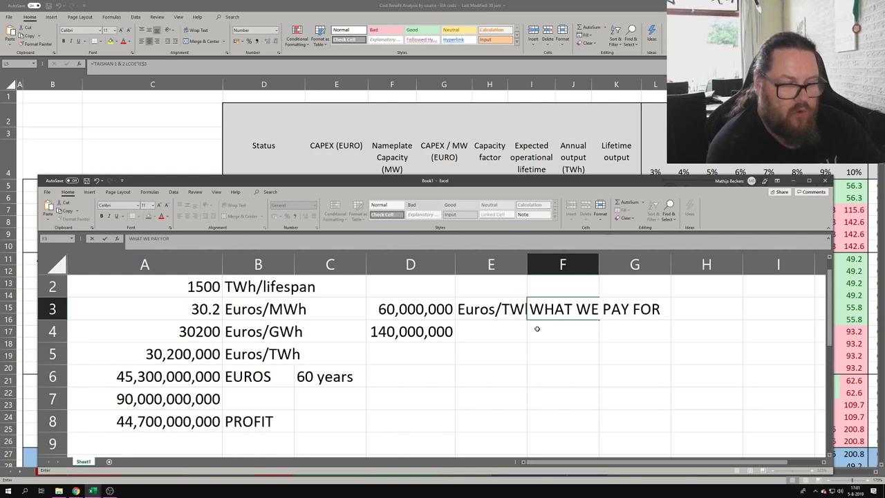
text(THE ELECT)
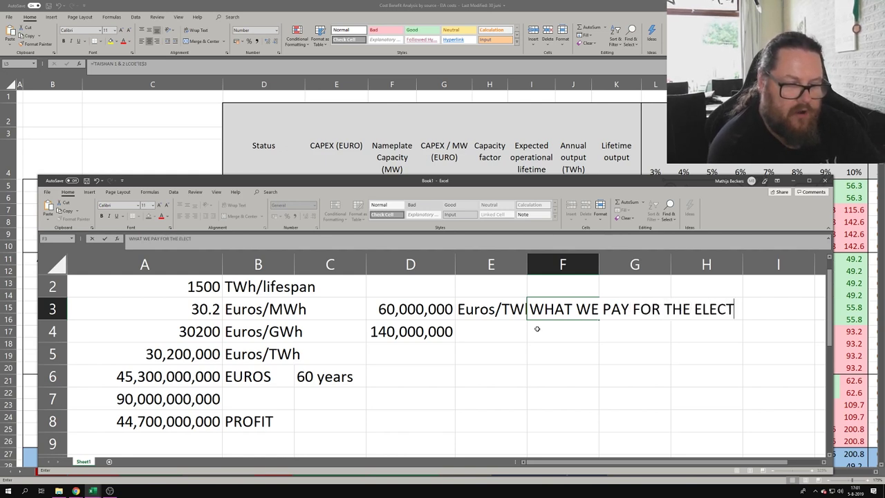
text(RICITY PRODUCTION)
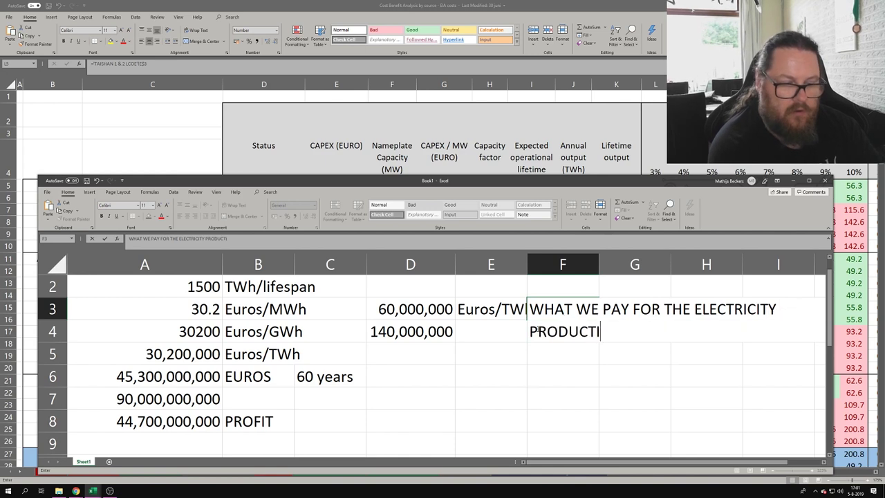
key(Return)
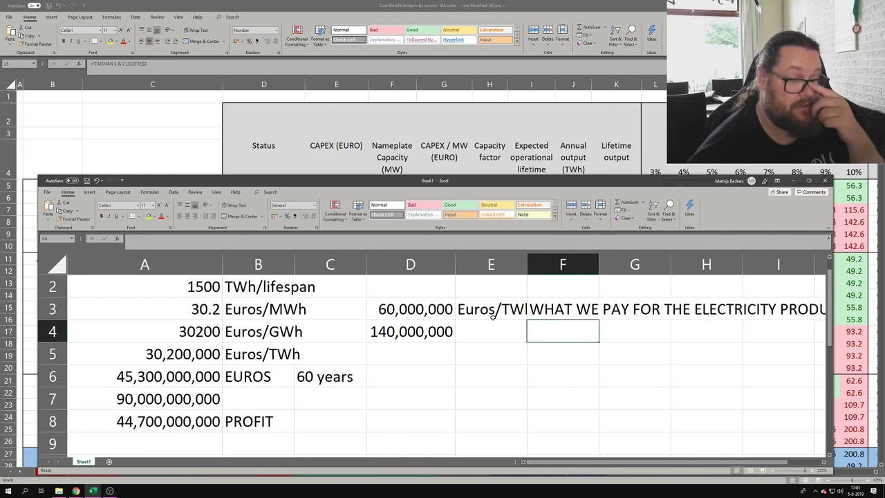
double_click(528, 264)
Label the amount in row 4 with Euros/TWh in E4 and WHAT WE PAY IN TAXES in F4
click(494, 329)
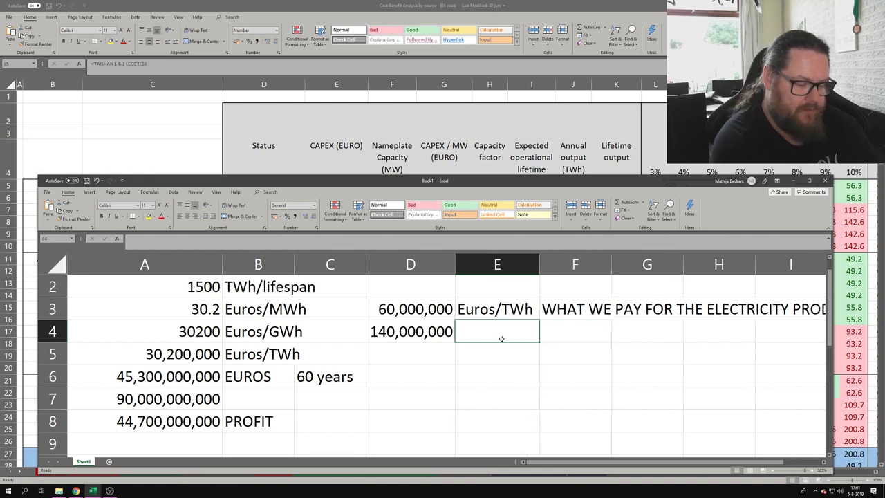
text(EUR)
key(Tab)
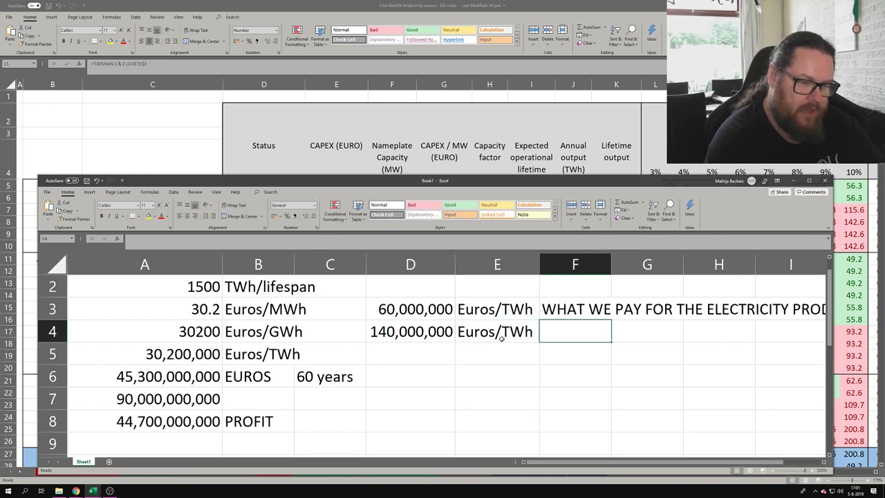
text(WHAT WE PAY )
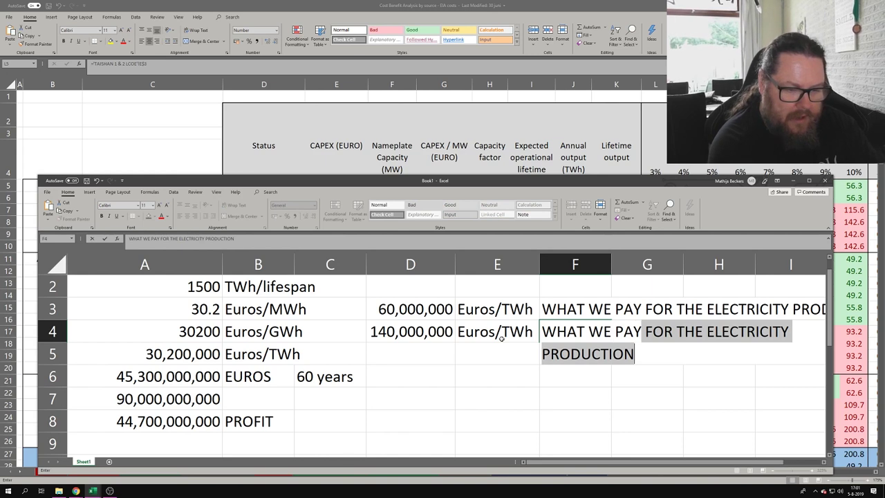
text(IN TAXES)
key(Return)
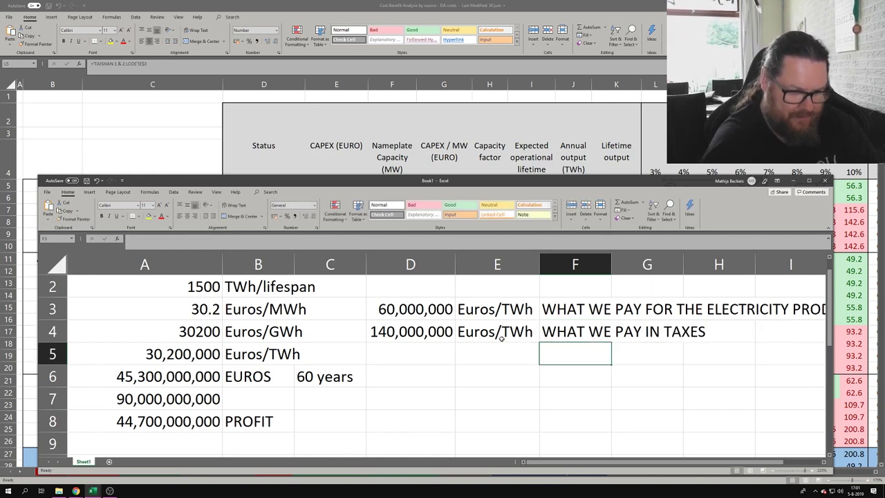
Calculate the lifetime tax amount in D6 with the formula =D4*A2
click(410, 370)
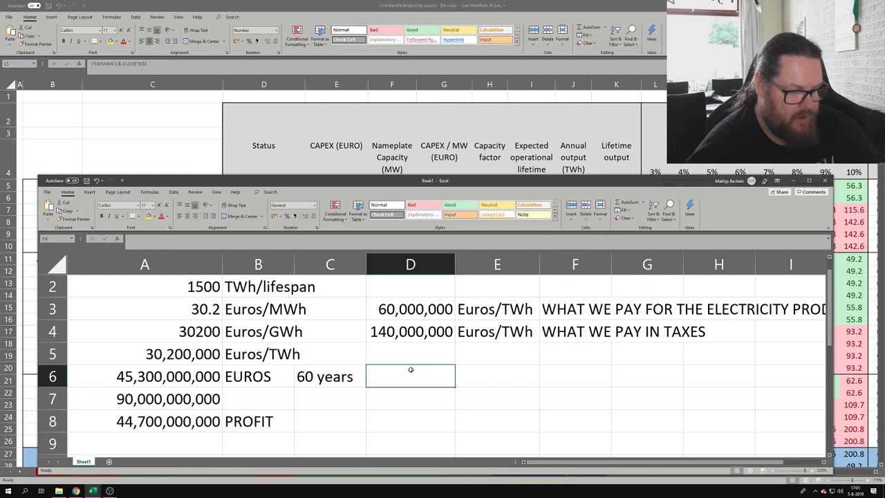
text(=)
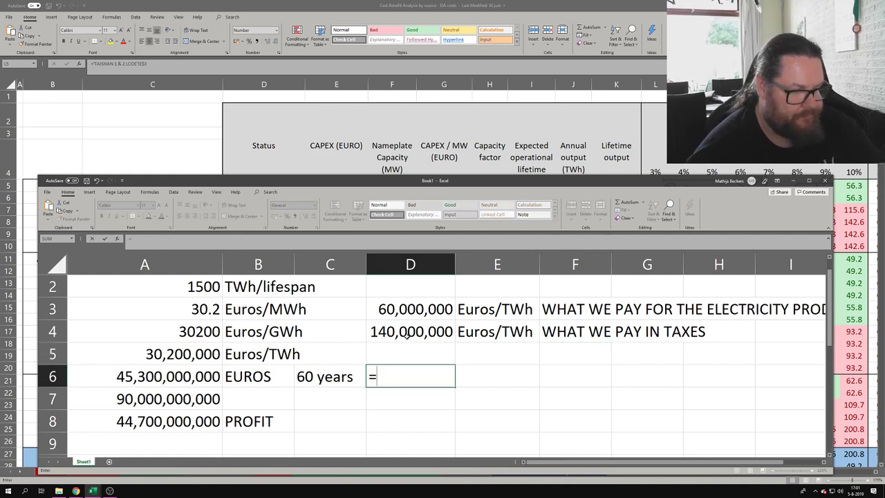
click(417, 338)
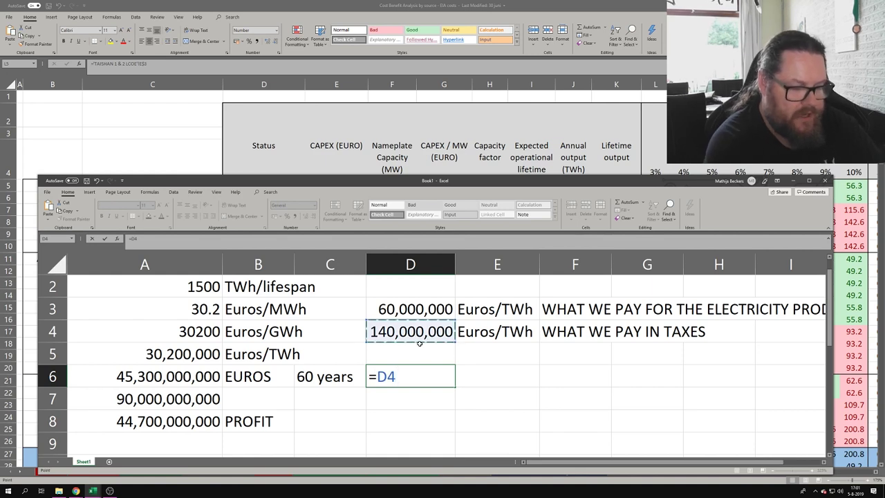
text(*)
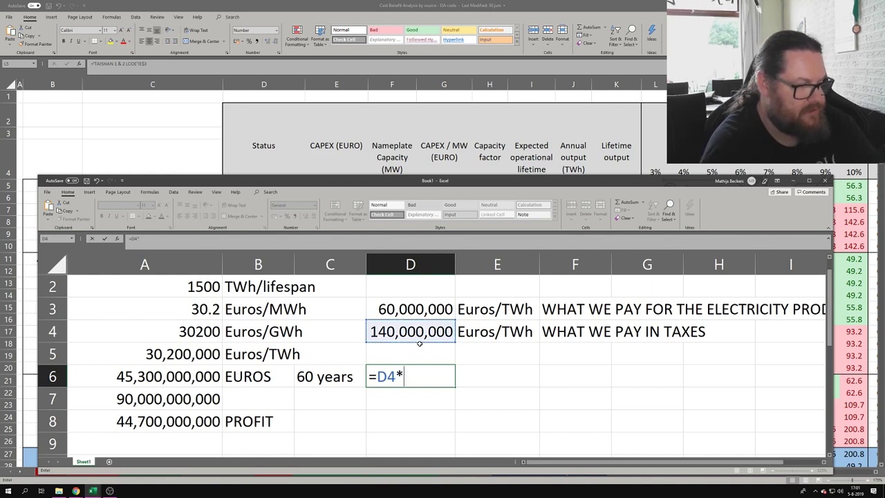
click(186, 287)
key(Return)
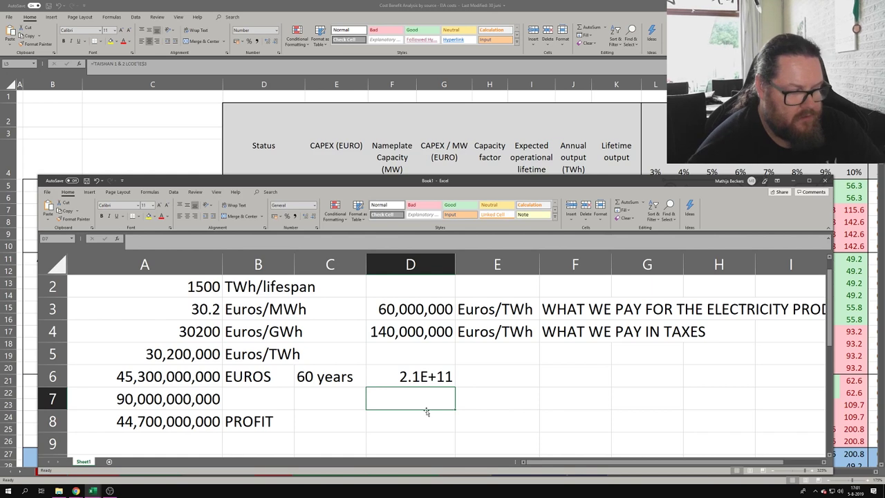
Format D6 as a number with a thousands separator and no decimal places
click(429, 376)
right_click(428, 376)
click(459, 341)
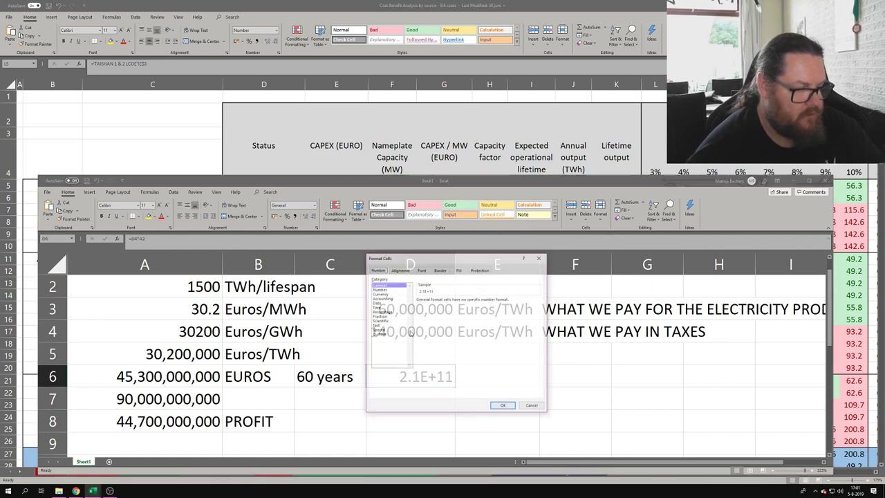
click(462, 302)
click(463, 302)
click(418, 308)
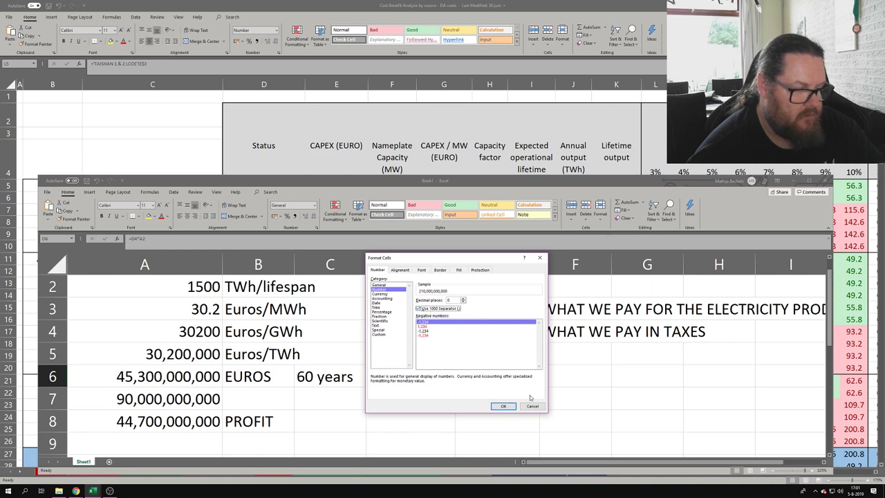
click(504, 406)
click(527, 401)
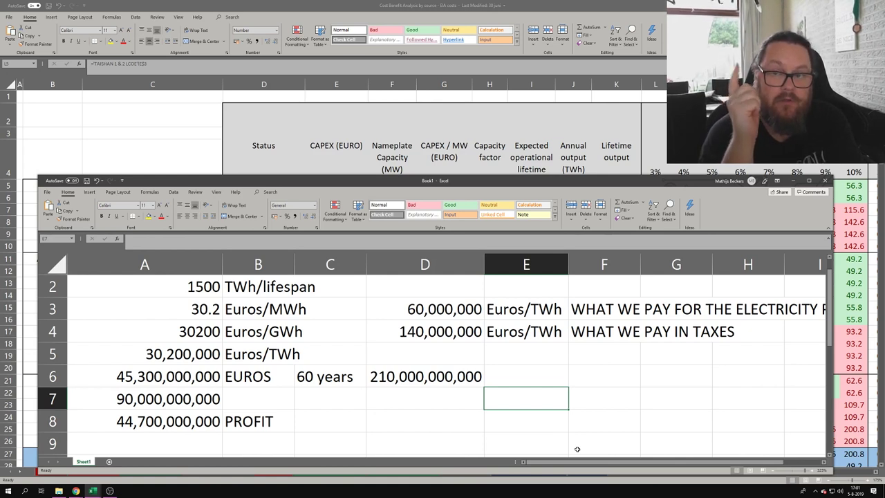
click(518, 330)
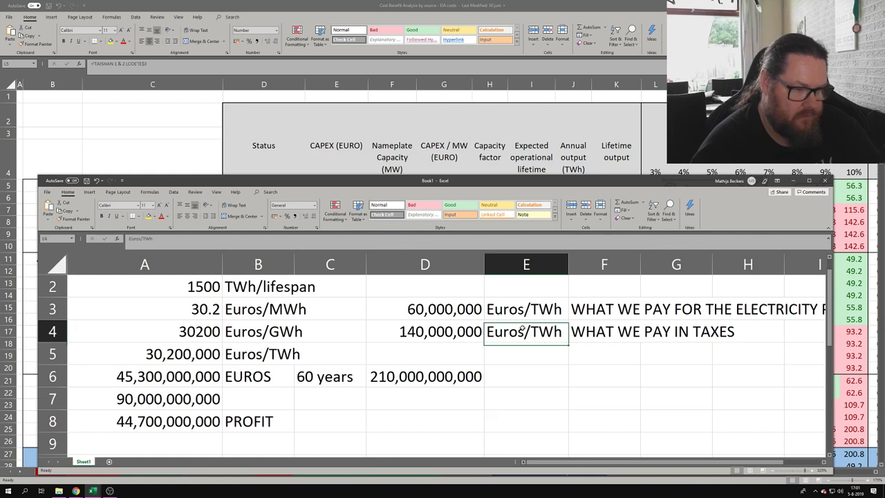
Label the lifetime tax amount in row 6 with Euros/TWh in E6 and TAX REVENUE IN SIXTY YEARS in F6
key(ctrl+c)
click(508, 375)
key(ctrl+v)
click(583, 375)
text(TAX )
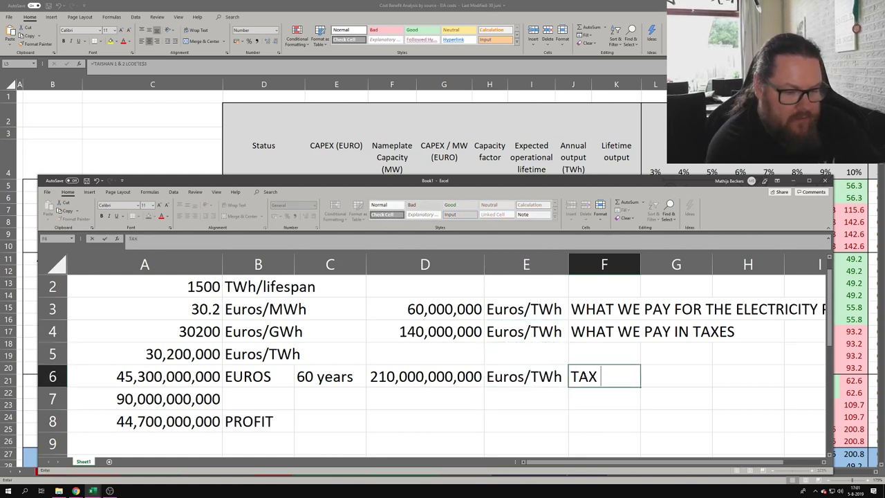
text(REVENUE IN )
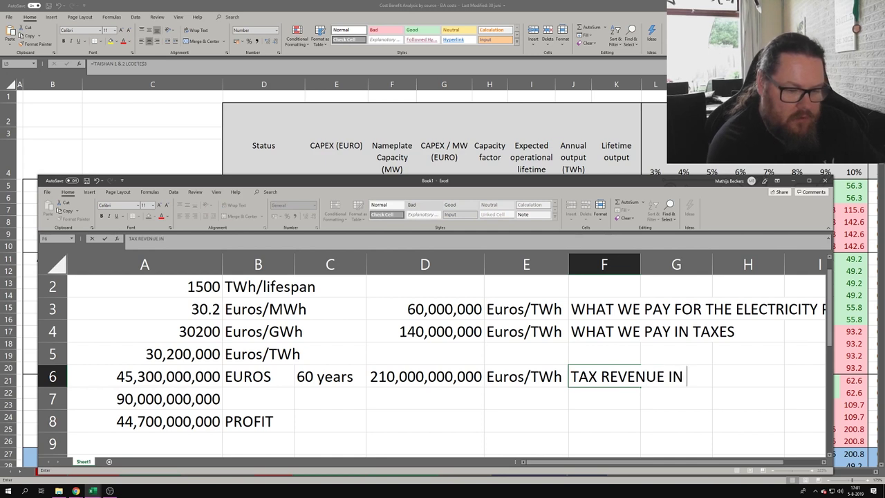
text(SIXTY)
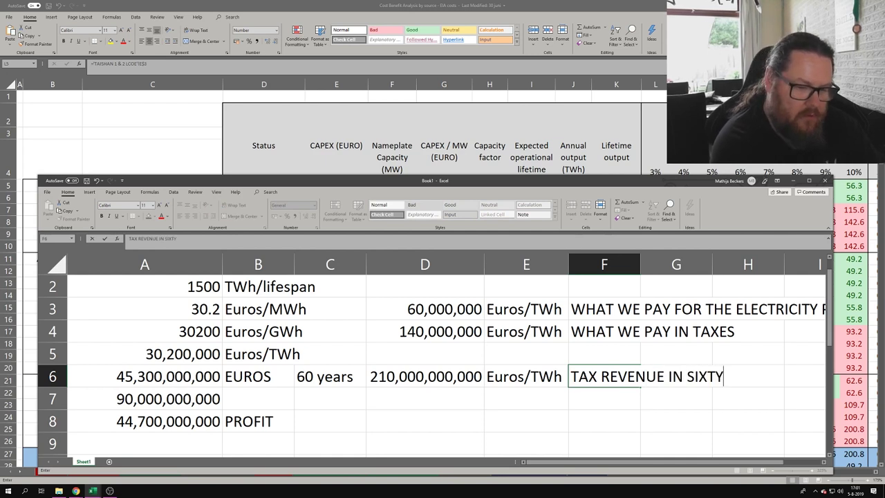
text( YEARS)
key(Return)
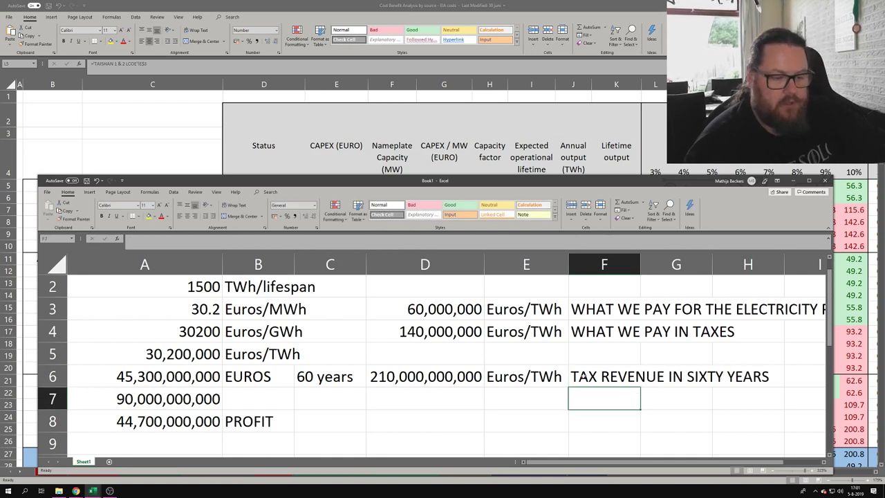
Move the workbook window down slightly and enter 700000000 in D7
click(450, 394)
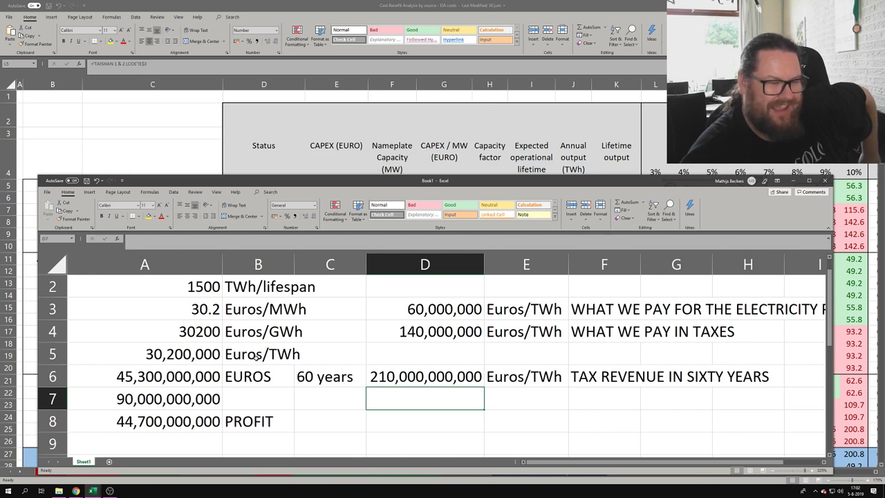
drag(483, 175, 483, 213)
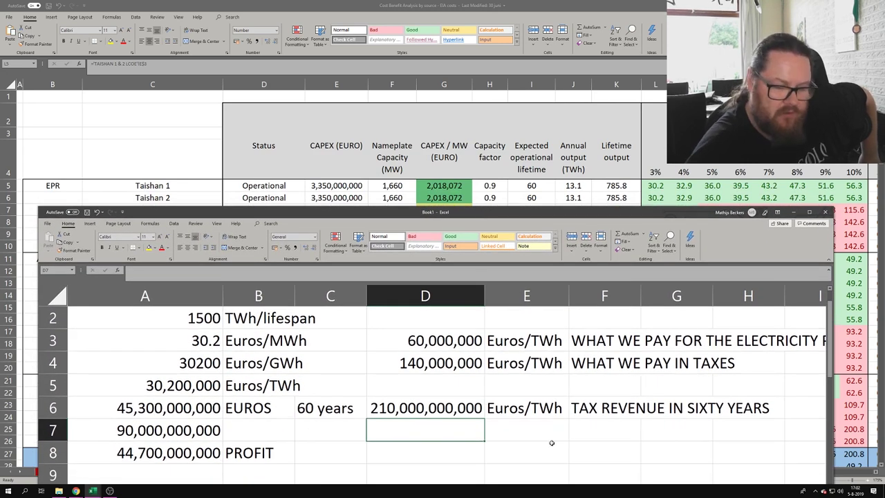
text(700000000)
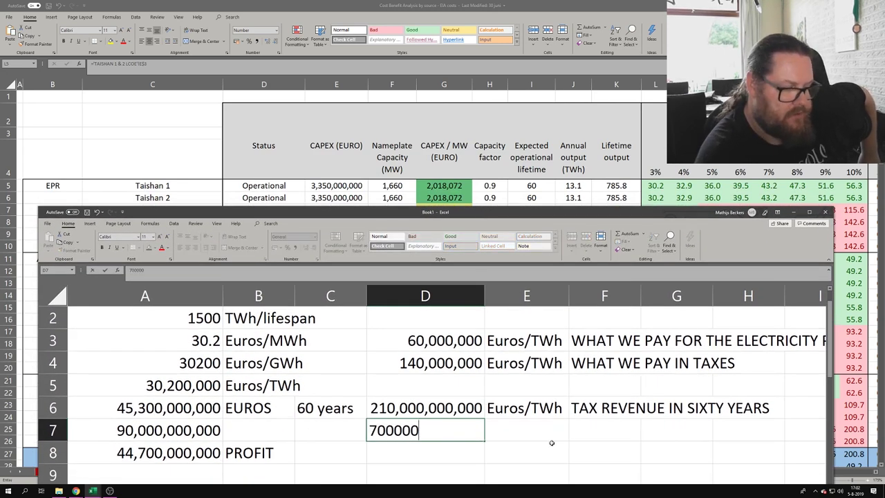
key(Return)
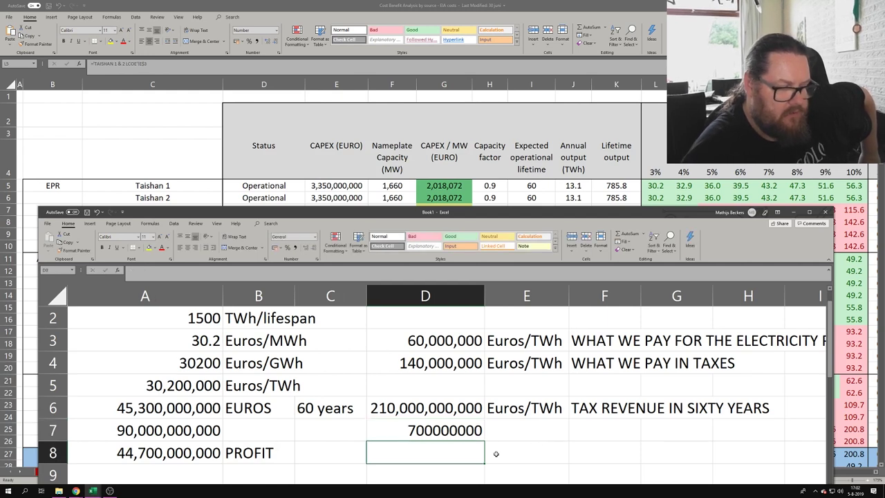
Format D7 as a number with a thousands separator and no decimal places
right_click(465, 436)
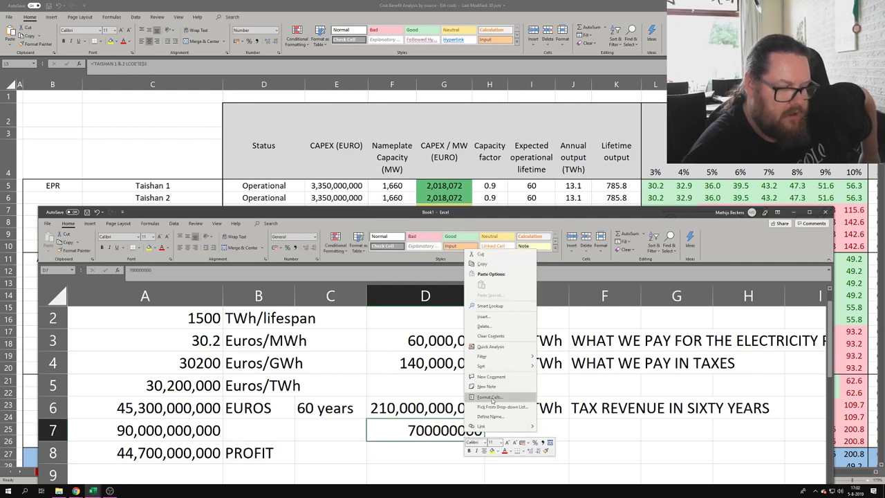
click(483, 397)
click(423, 350)
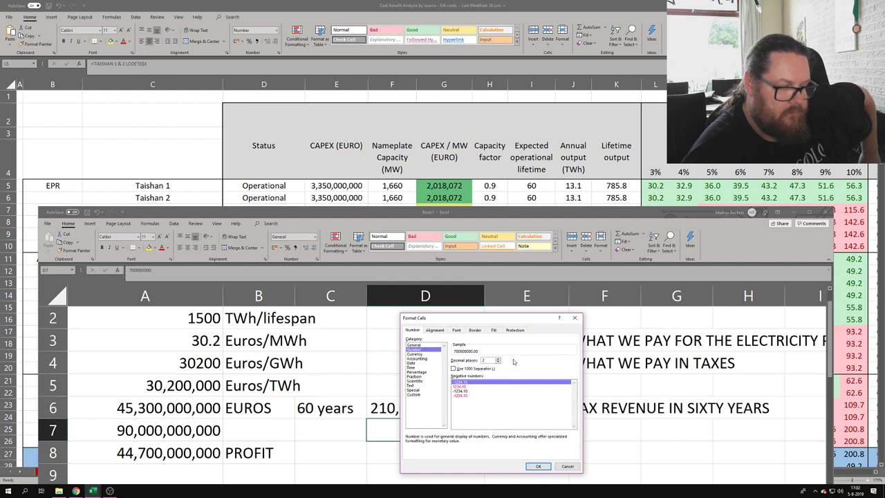
click(497, 362)
click(498, 362)
click(453, 369)
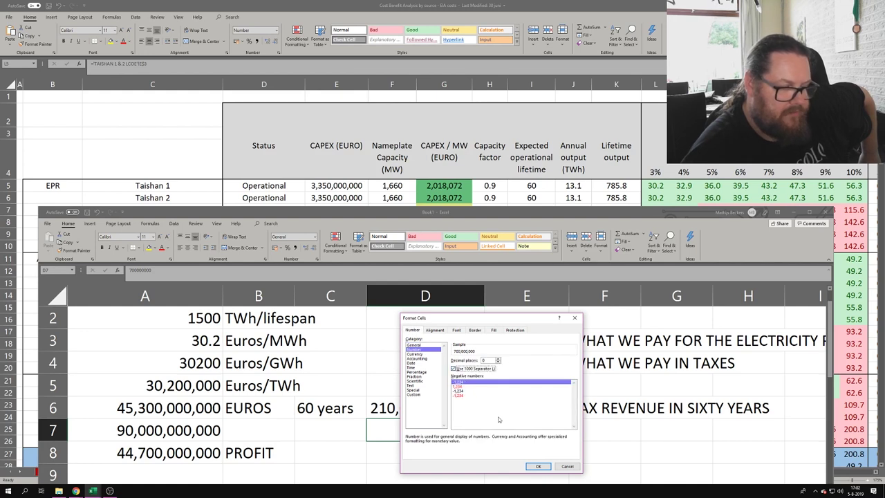
click(538, 466)
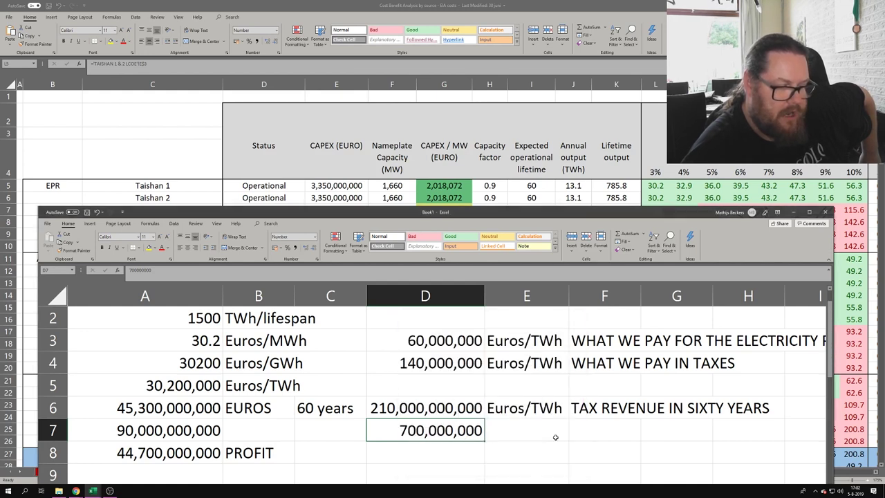
Correct the amount in D7 to 7,000,000,000
double_click(455, 430)
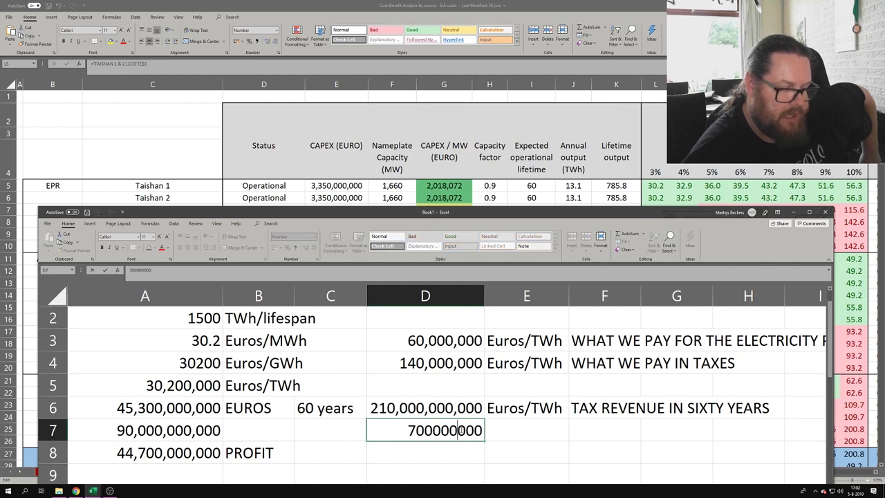
text(0)
key(Return)
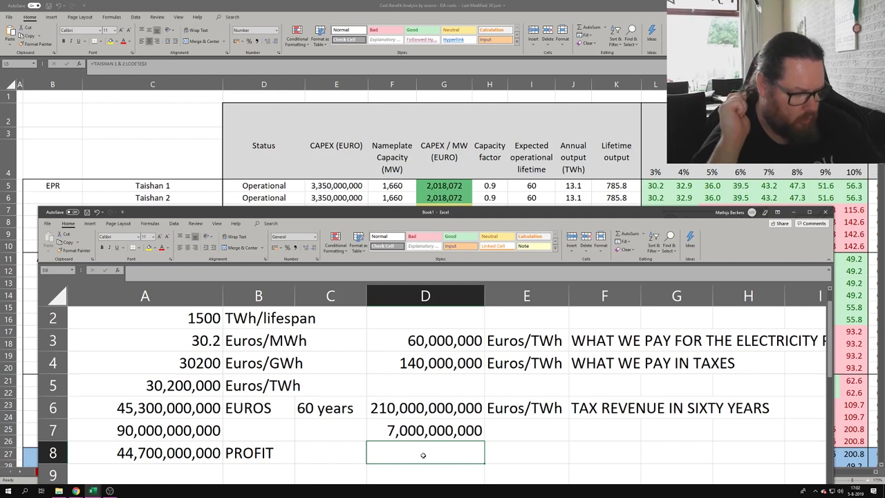
Calculate the tax revenue as a percentage of D7 in D8 with the formula =D6/D7*100 and label it % in E8
text(=)
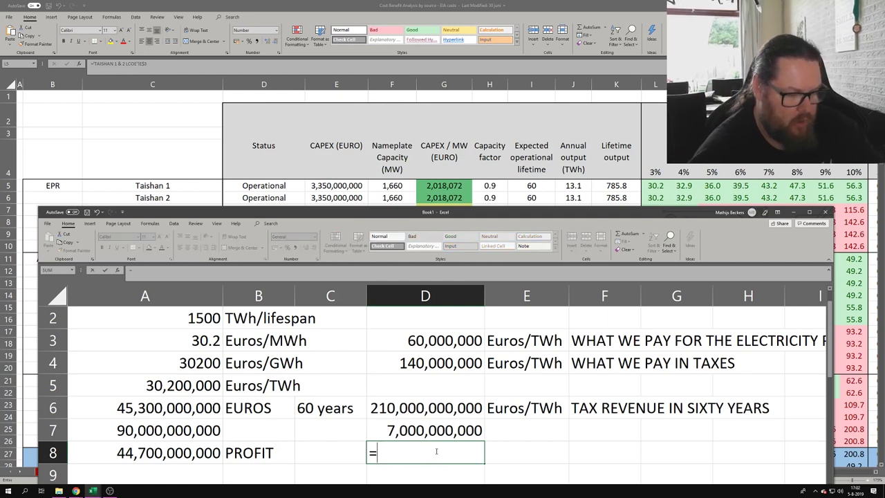
click(422, 432)
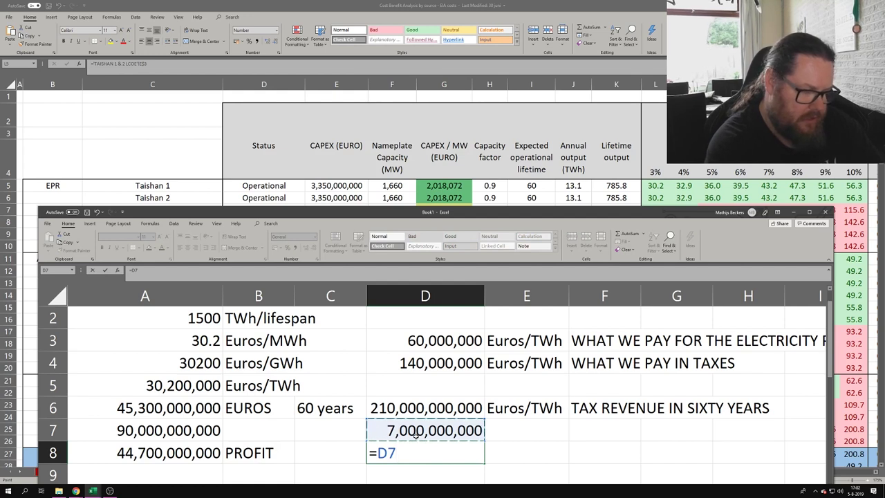
key(BackSpace)
key(BackSpace)
click(399, 407)
text(/)
click(429, 429)
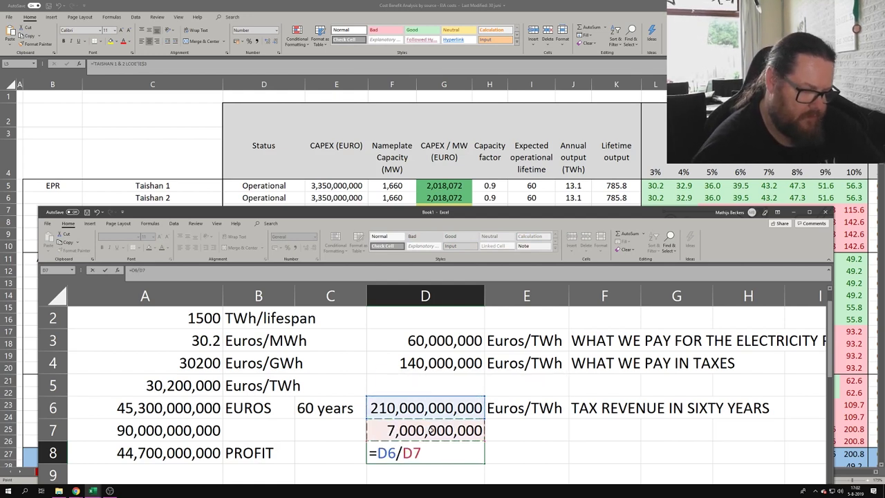
text(*100)
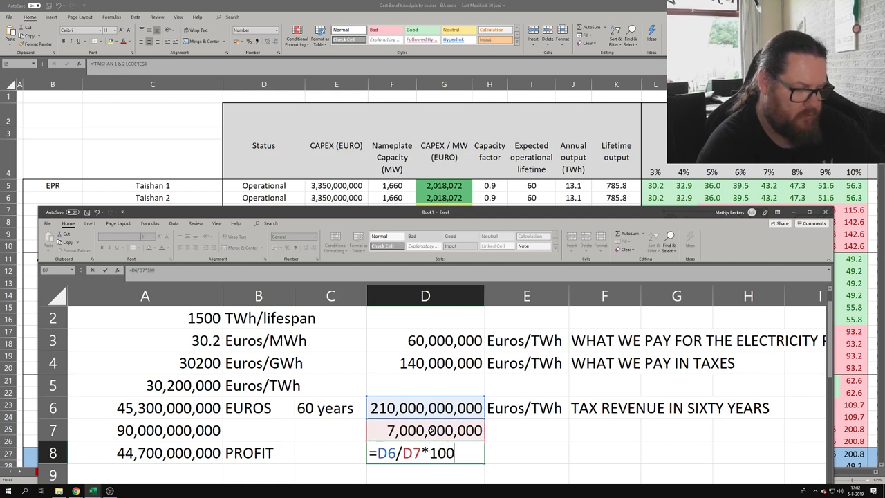
key(Return)
click(509, 458)
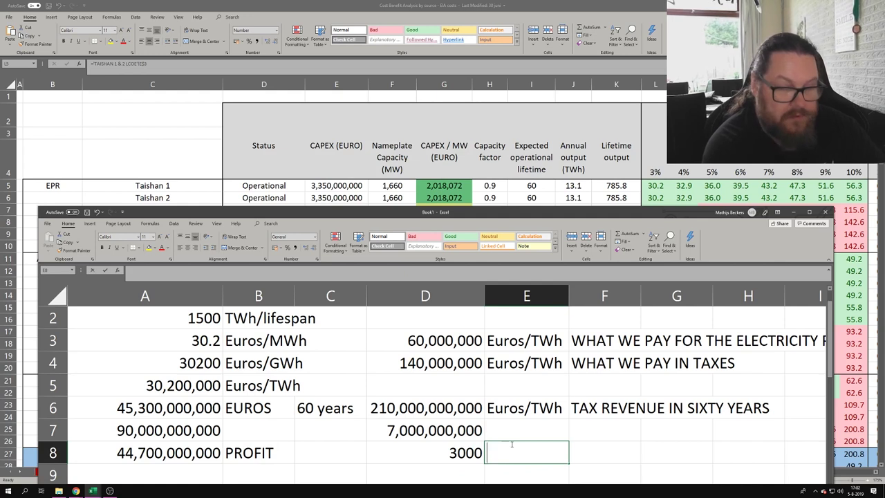
text(%)
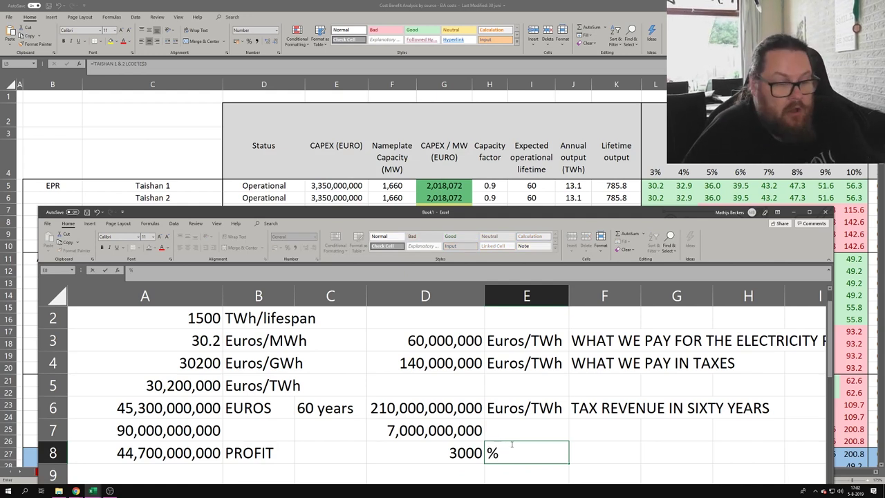
Switch to Chrome and bring up the title page of the DIW Weekly Report PDF
click(76, 490)
click(56, 472)
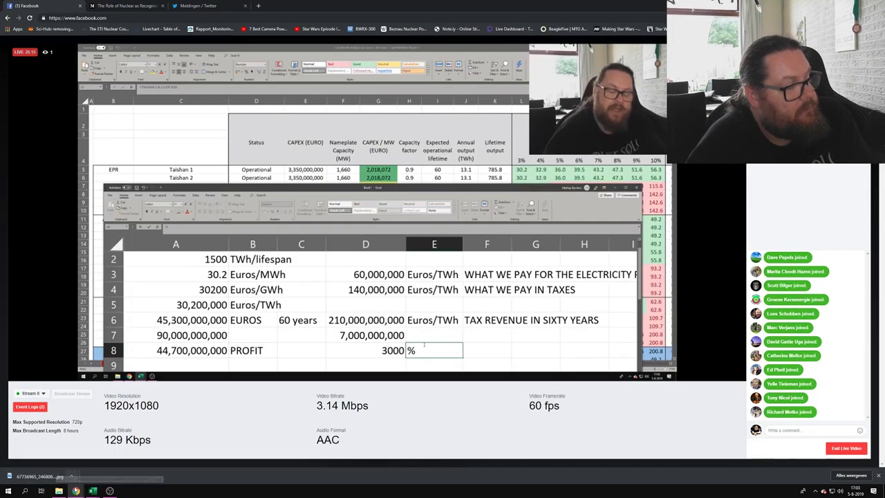
mouse_move(76, 489)
click(116, 475)
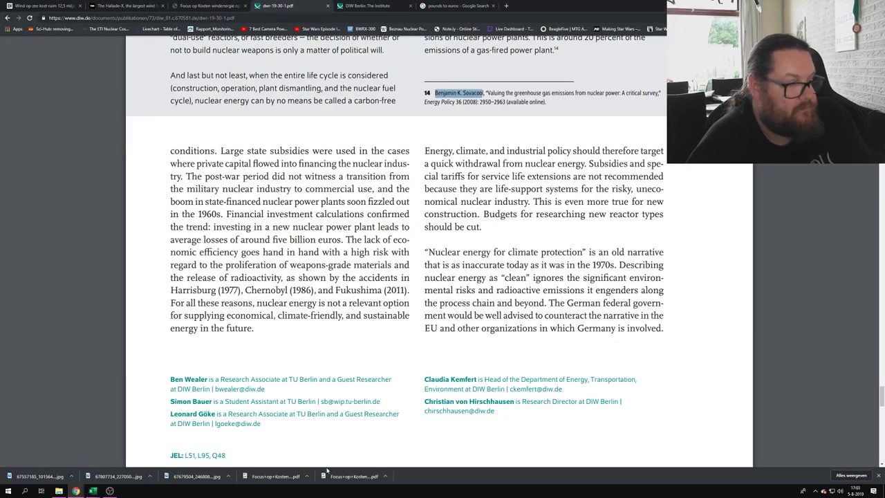
scroll(532, 340, up, 3)
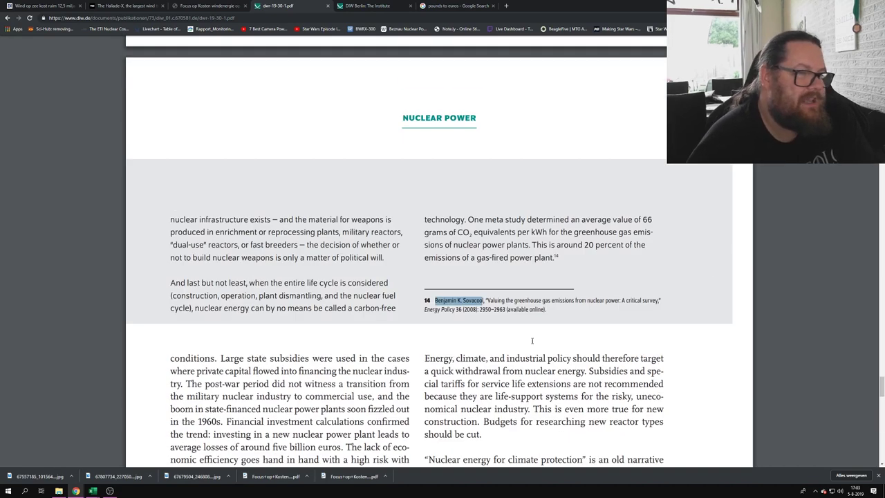
scroll(866, 385, up, 15)
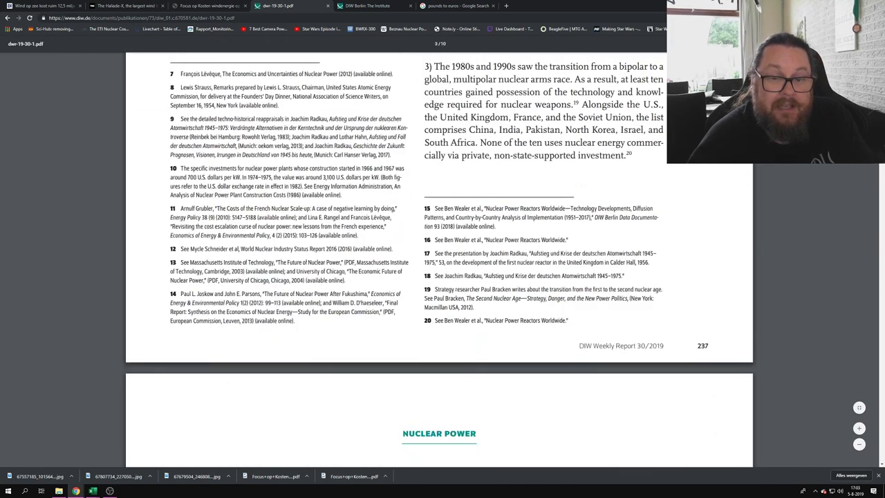
scroll(641, 237, up, 1)
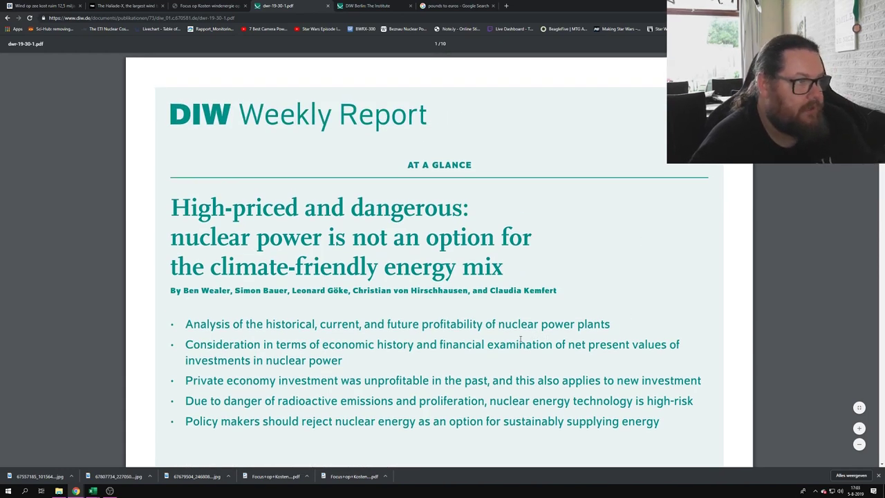
Search Google in a new tab for "Nuclear has never been profitable" and open the RenewEconomy article on the study
click(506, 6)
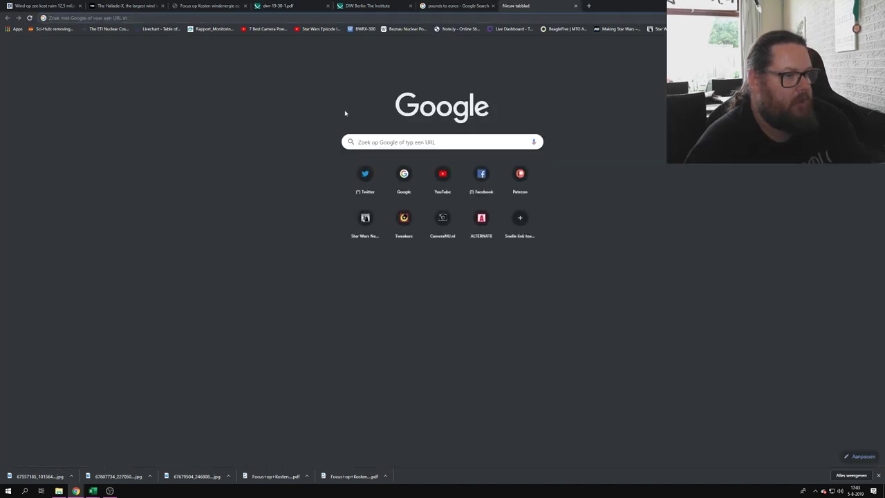
text(Nuclear)
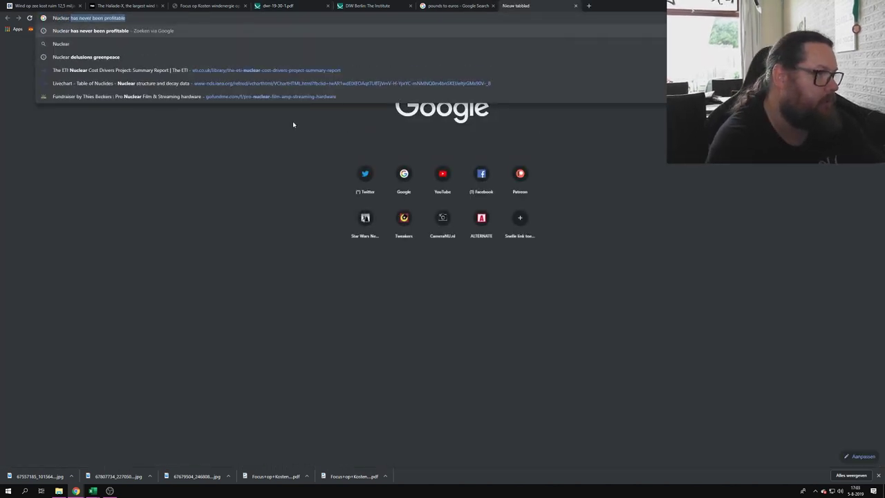
key(Return)
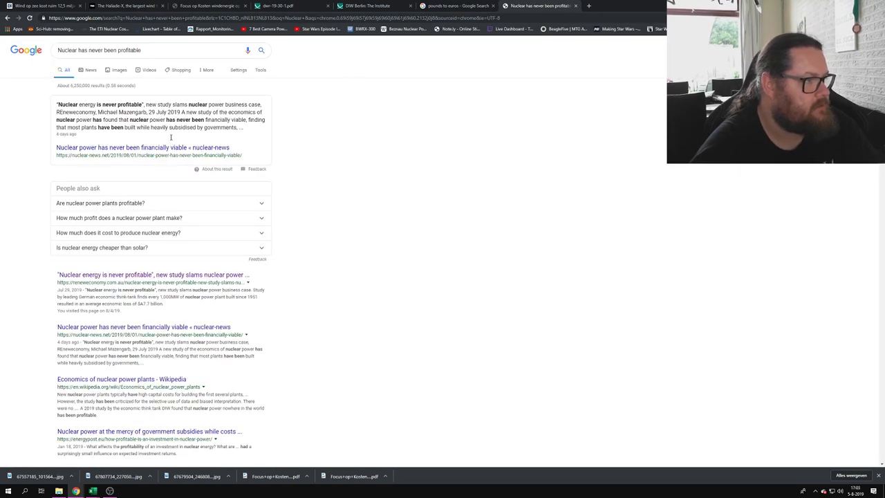
click(144, 279)
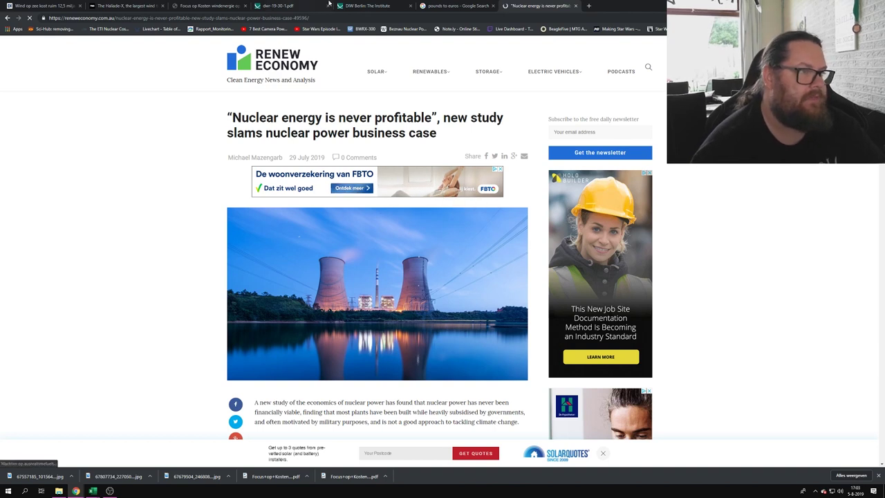
Return to the DIW report and bring the Excel workbook in front of it to review the profit and tax calculations
click(393, 5)
click(293, 6)
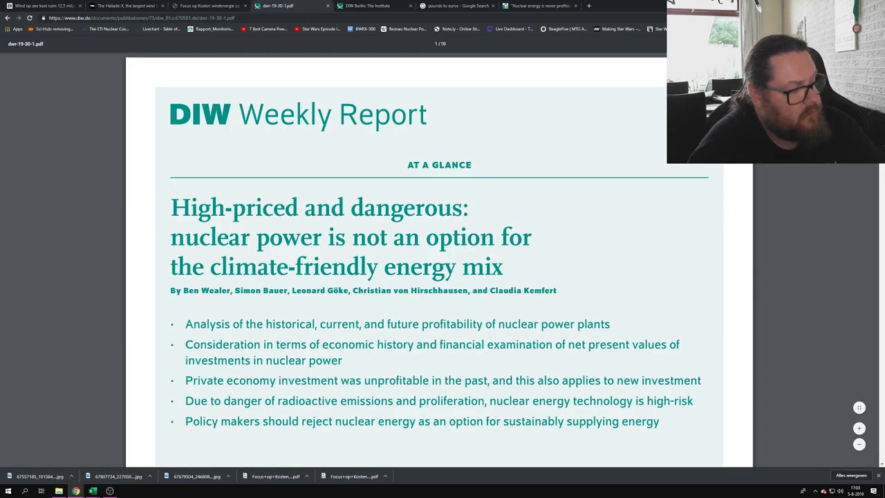
mouse_move(97, 491)
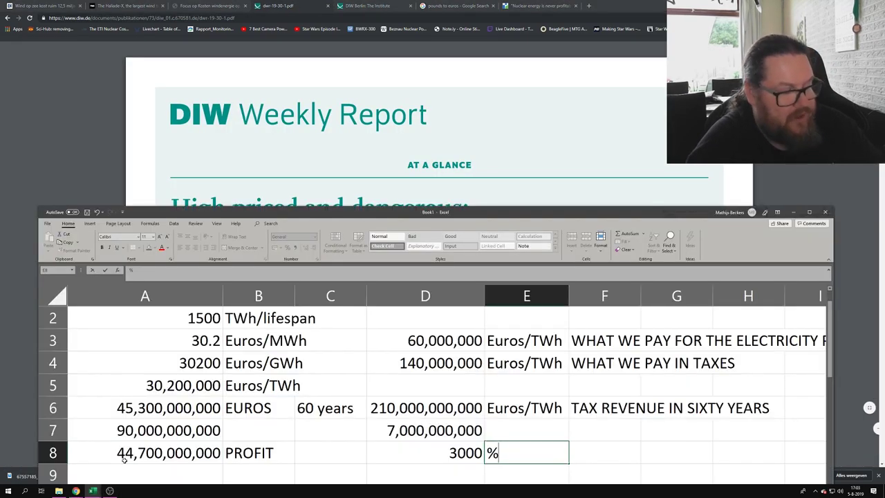
click(127, 462)
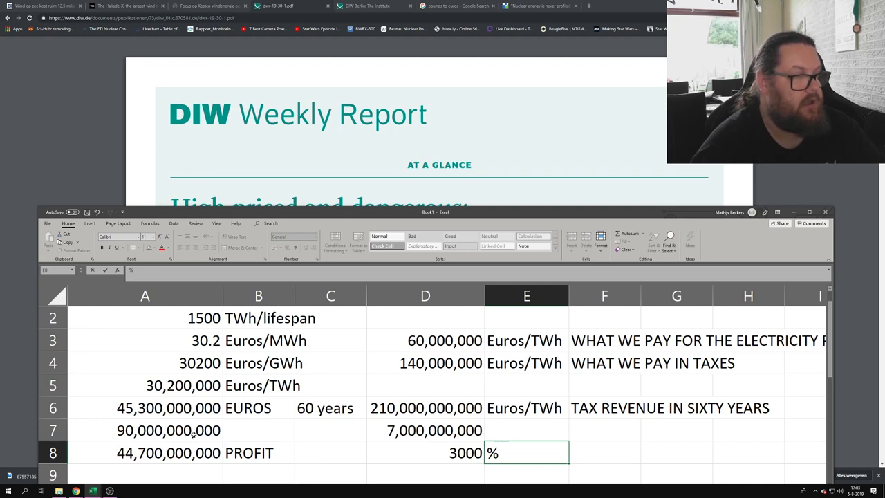
Switch back to the RenewEconomy article in Chrome and read through its account of the DIW study to the end
click(495, 157)
key(ctrl+9)
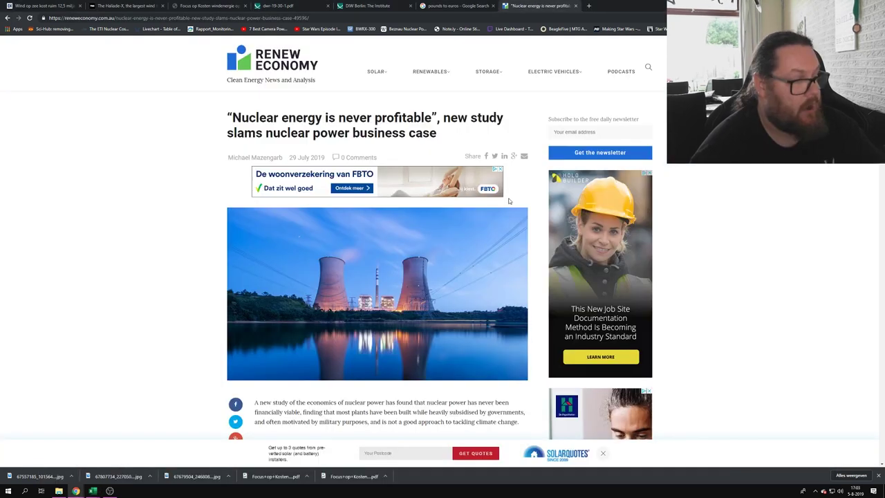
scroll(179, 242, down, 3)
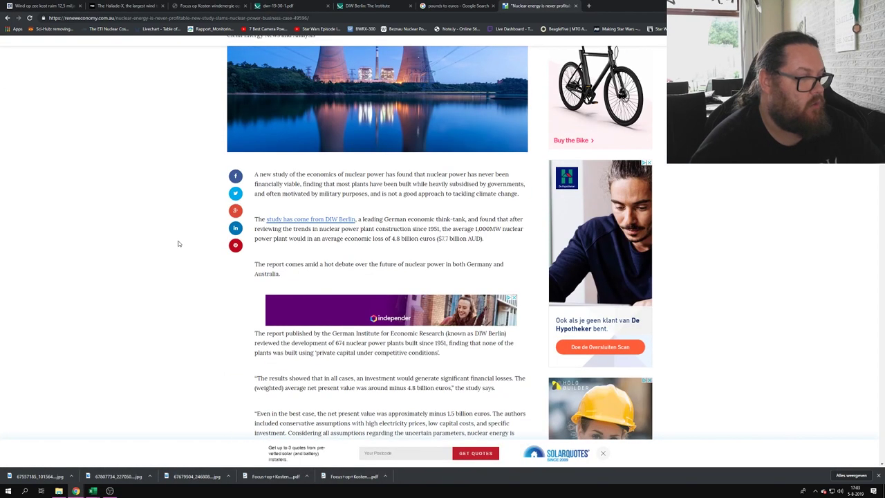
scroll(178, 244, down, 3)
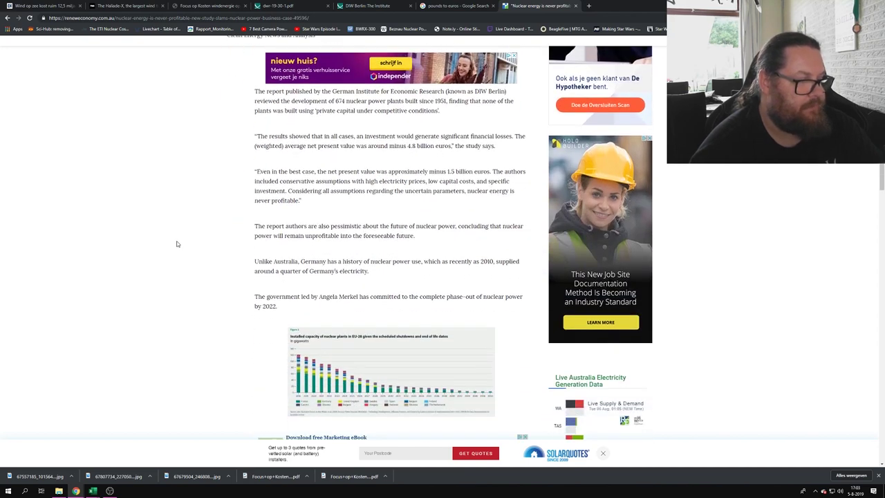
scroll(176, 244, down, 6)
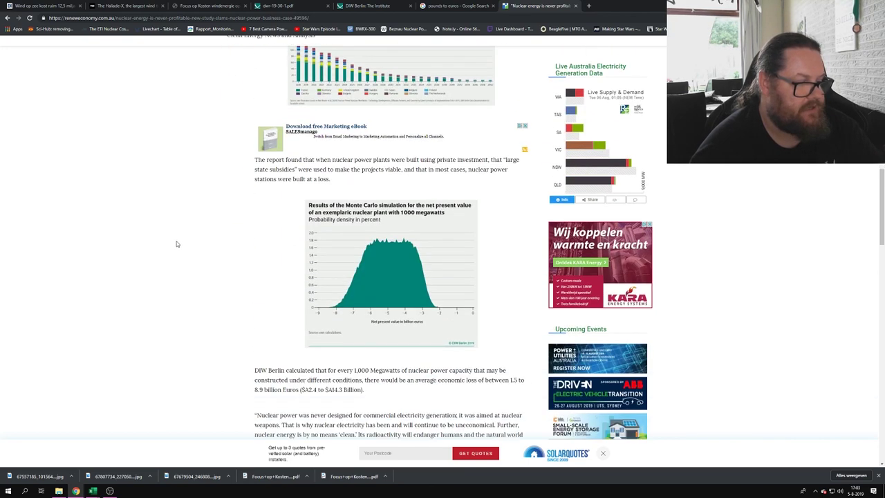
scroll(177, 248, down, 5)
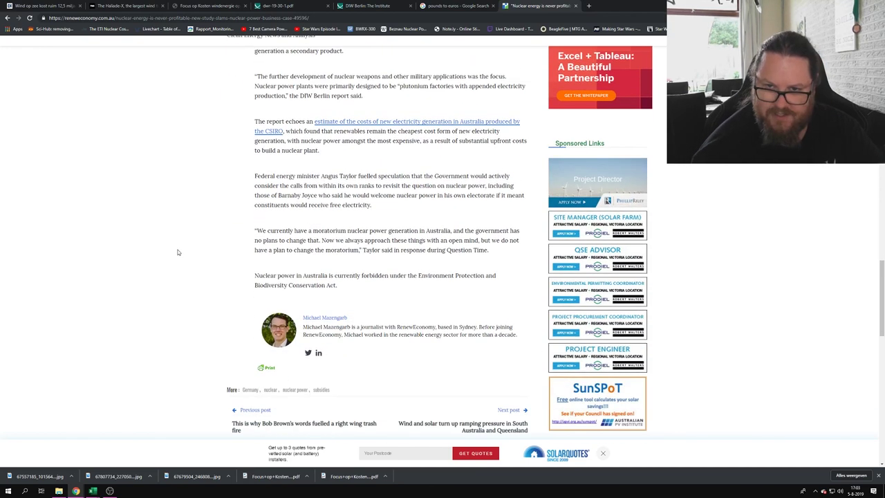